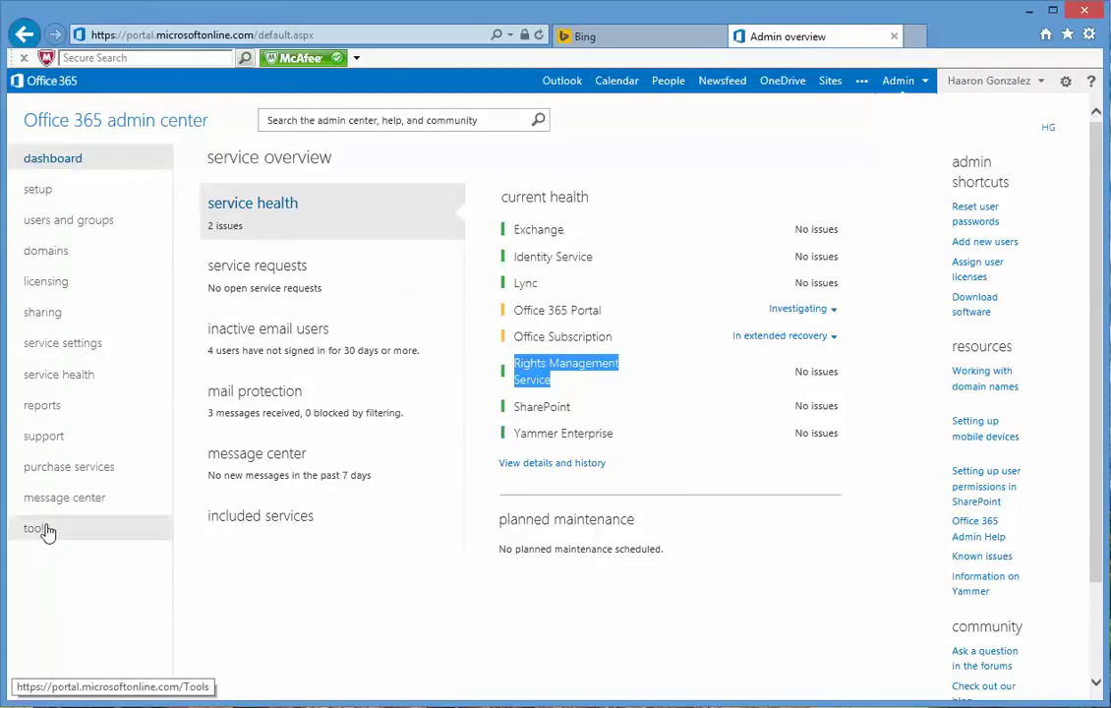
Step: From service settings, open the Rights Management page, which shows Rights Management is not activated
{"action": "left_click", "coordinate": [59, 352]}
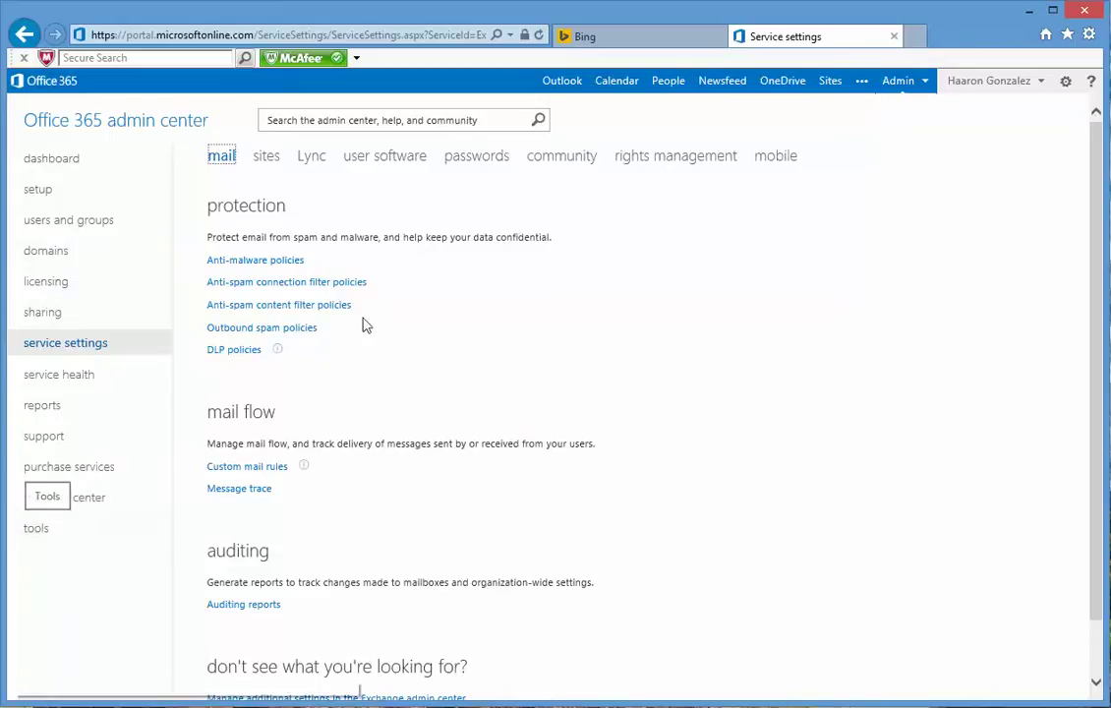
{"action": "left_click", "coordinate": [659, 166]}
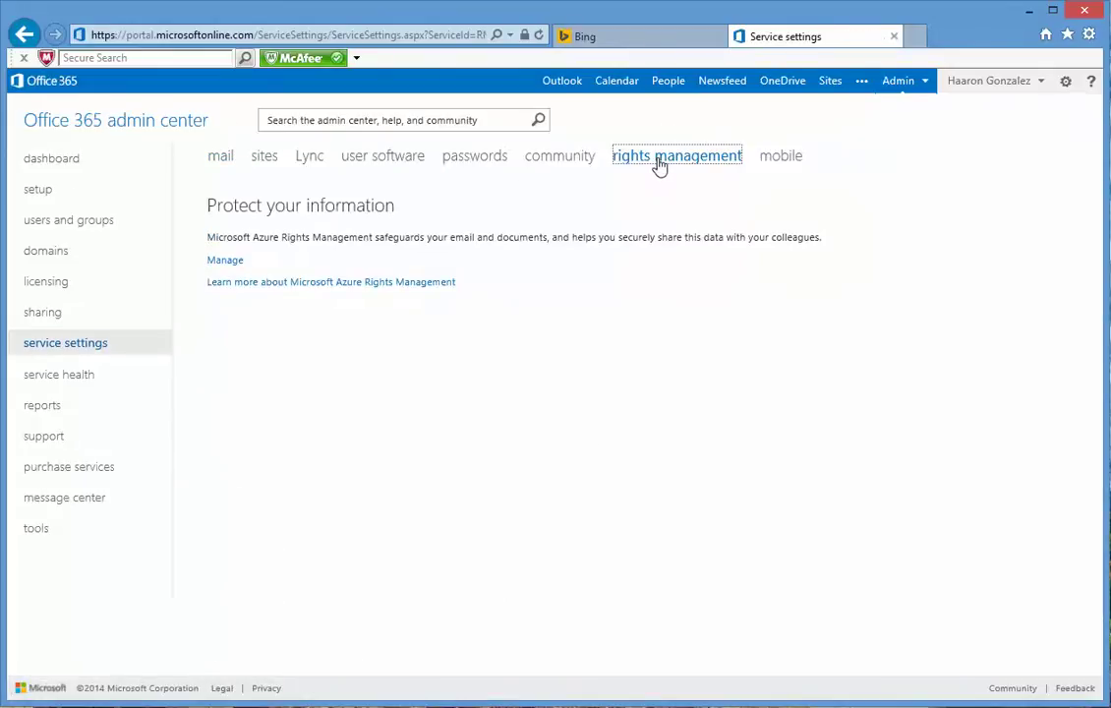
{"action": "left_click", "coordinate": [225, 261]}
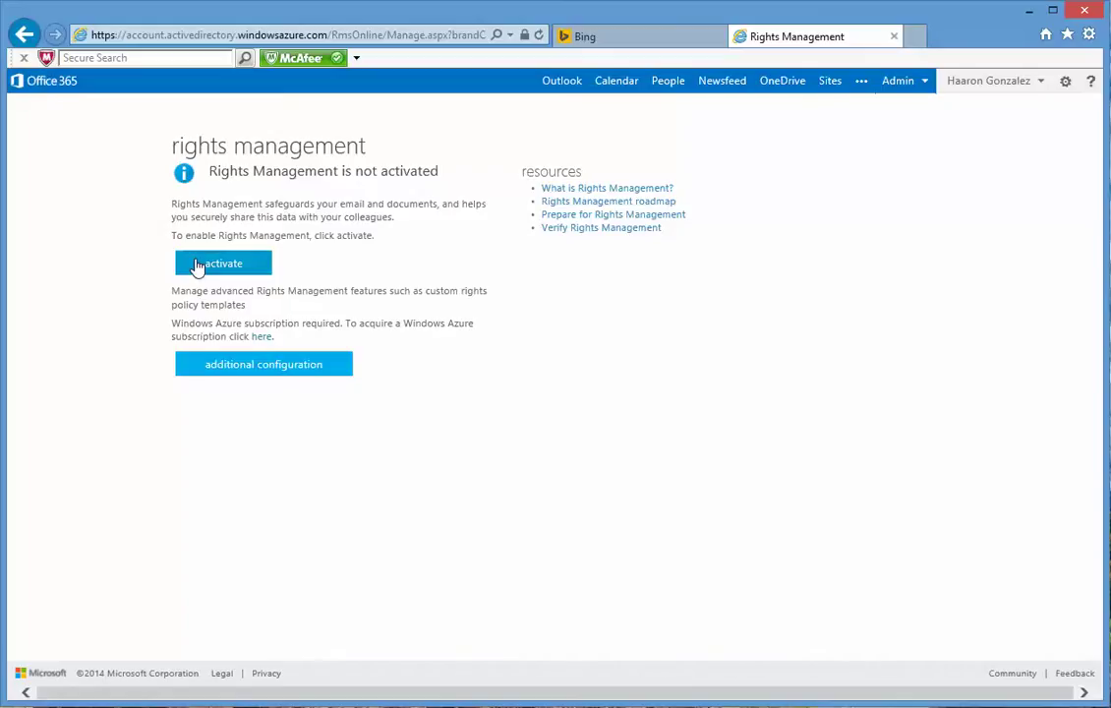
Step: Activate Rights Management for the organisation and confirm the activation
{"action": "left_click", "coordinate": [197, 263]}
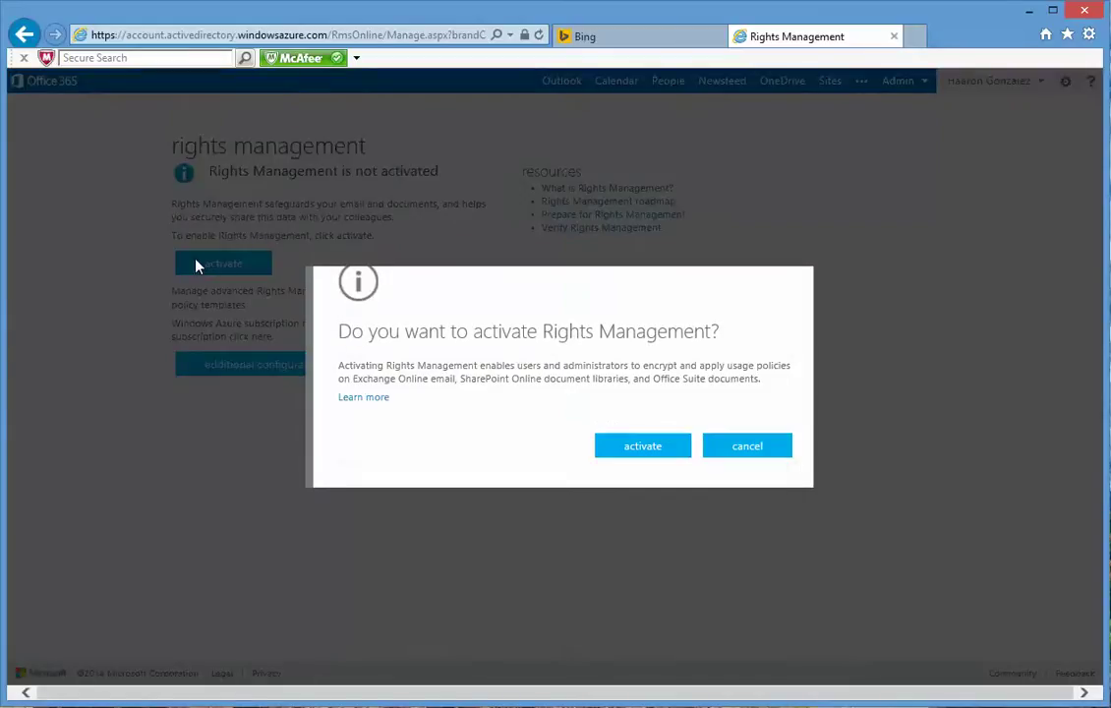
{"action": "left_click", "coordinate": [644, 447]}
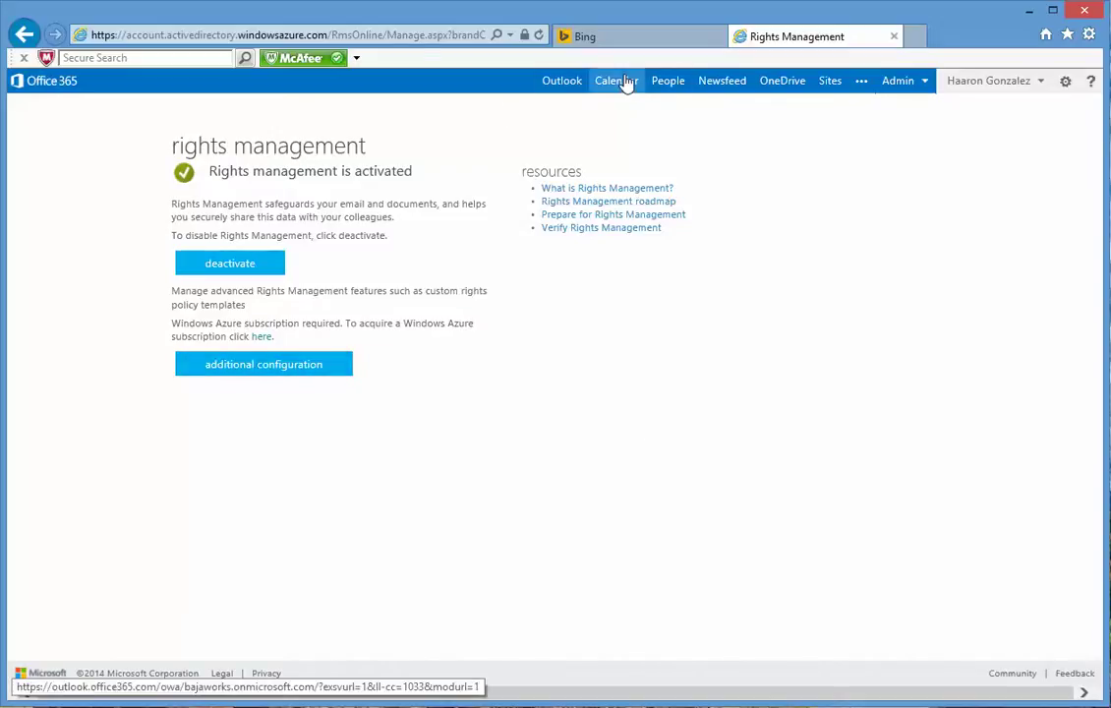
{"action": "left_click", "coordinate": [291, 36]}
Step: Go back to portal.microsoftonline.com and switch to the SharePoint admin center
{"action": "type", "text": "portal.microsoftonline.com/"}
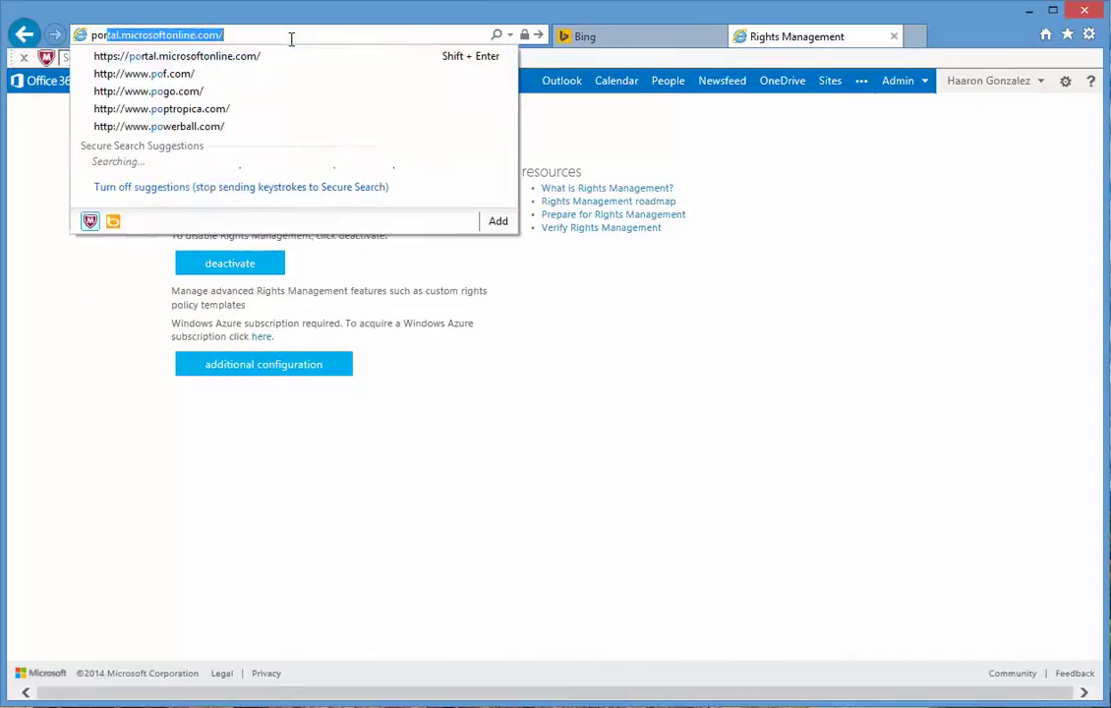
{"action": "key", "text": "Return"}
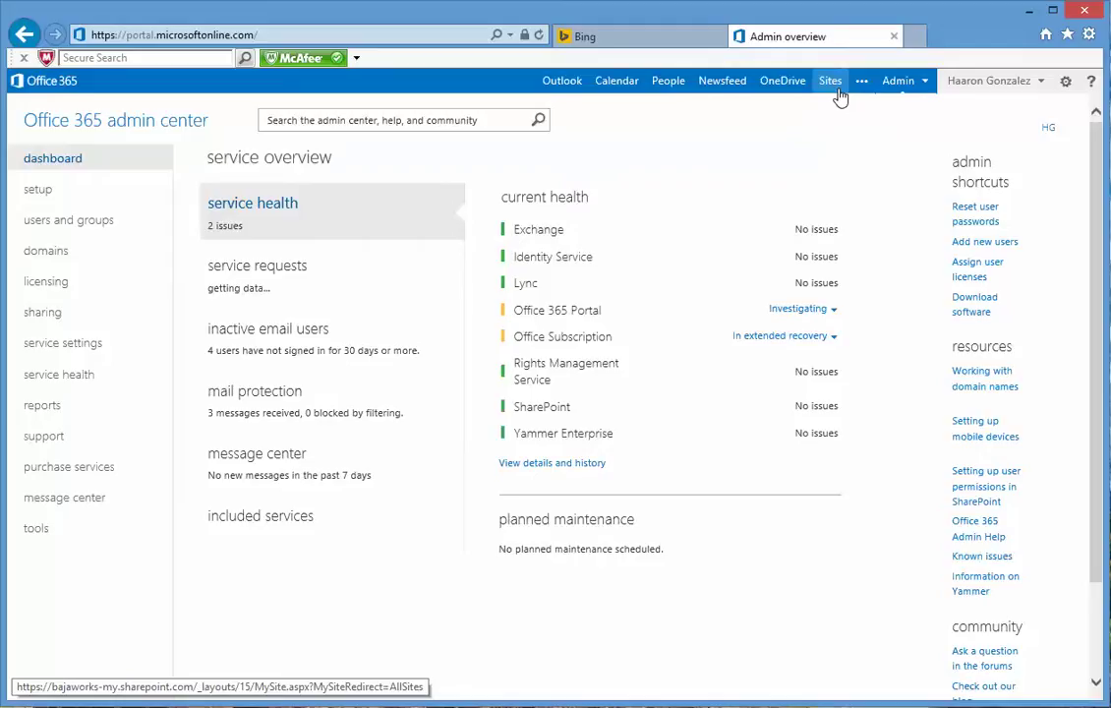
{"action": "left_click", "coordinate": [900, 81]}
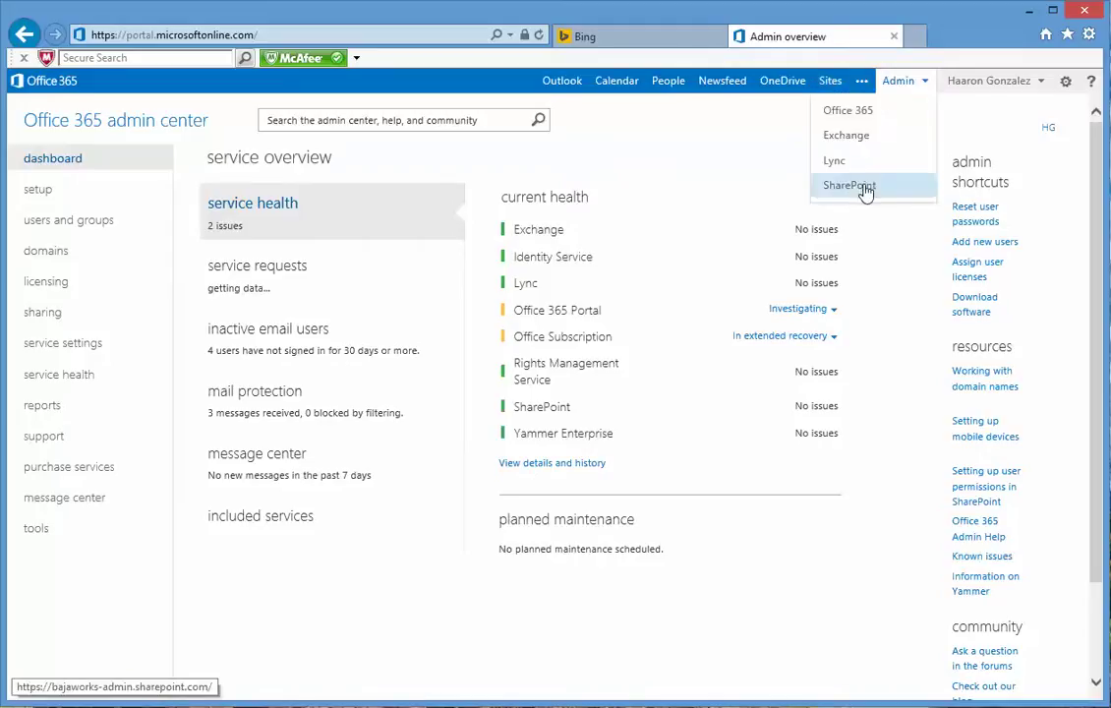
{"action": "left_click", "coordinate": [863, 187]}
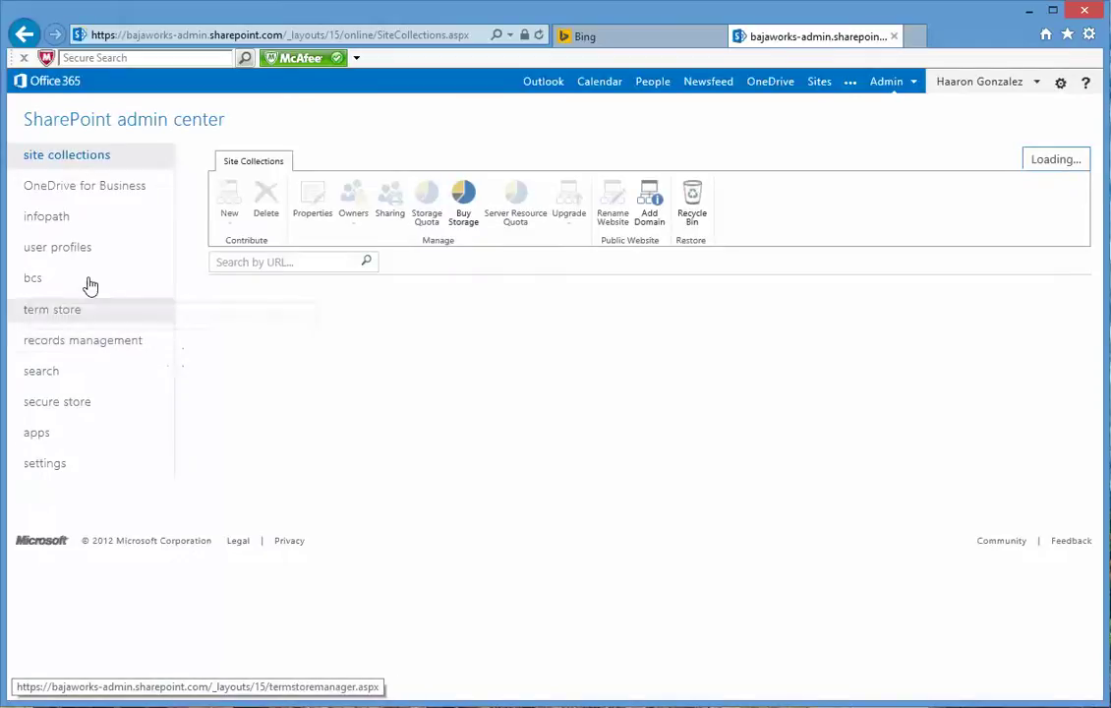
Step: Set SharePoint IRM to 'Use the IRM service specified in your configuration', refresh IRM settings, and save
{"action": "left_click", "coordinate": [45, 466]}
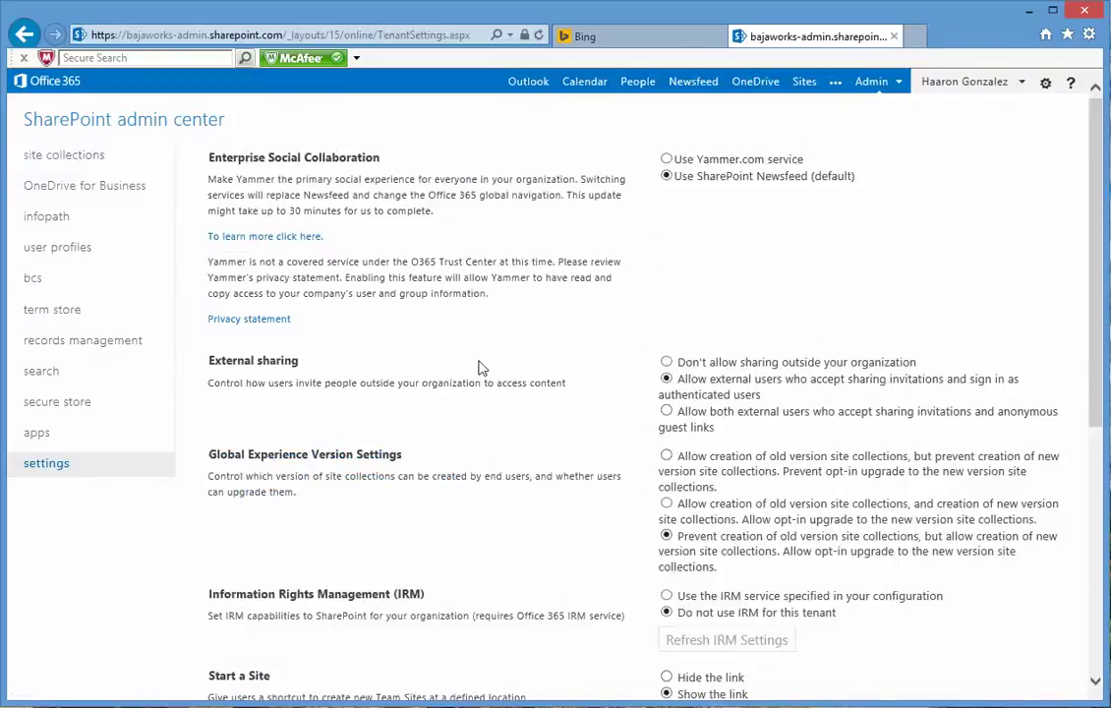
{"action": "scroll", "coordinate": [491, 360], "scroll_direction": "down", "scroll_amount": 5}
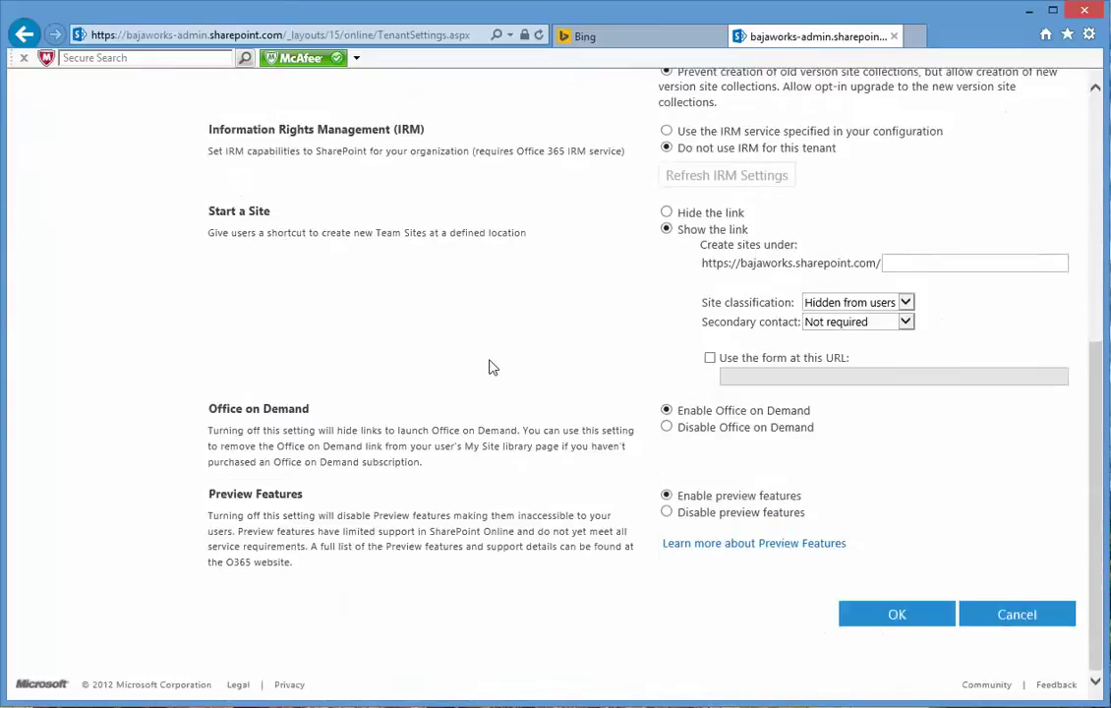
{"action": "scroll", "coordinate": [489, 367], "scroll_direction": "up", "scroll_amount": 2}
{"action": "left_click_drag", "start_coordinate": [209, 320], "coordinate": [393, 320]}
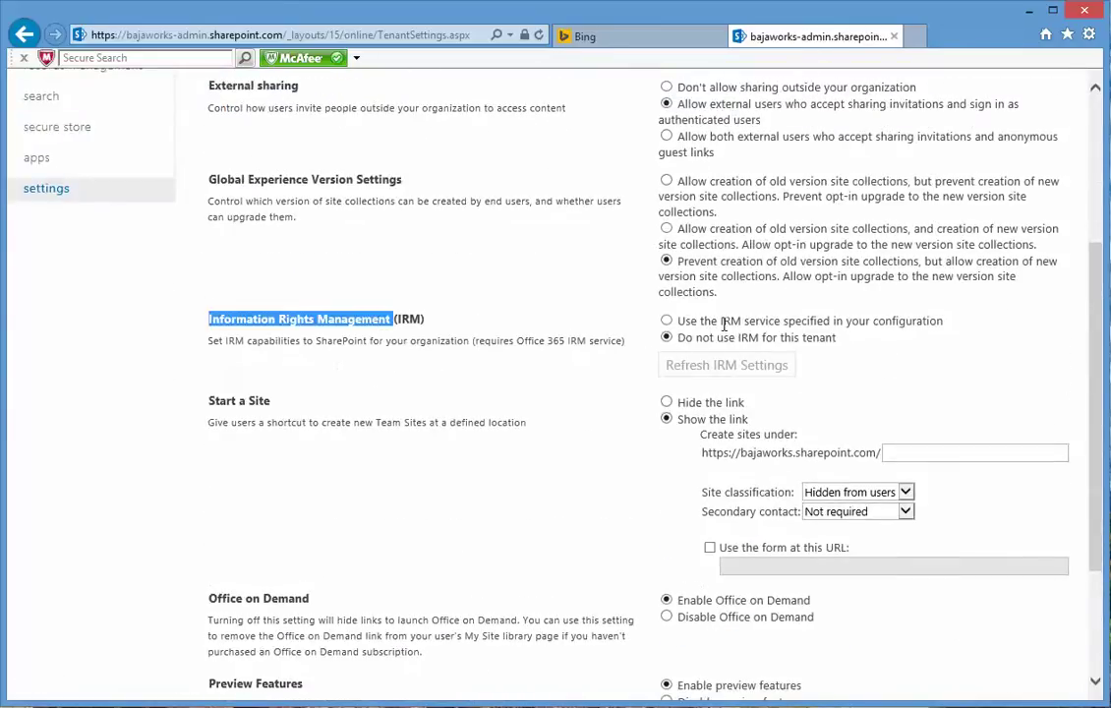
{"action": "left_click_drag", "start_coordinate": [722, 321], "coordinate": [732, 323]}
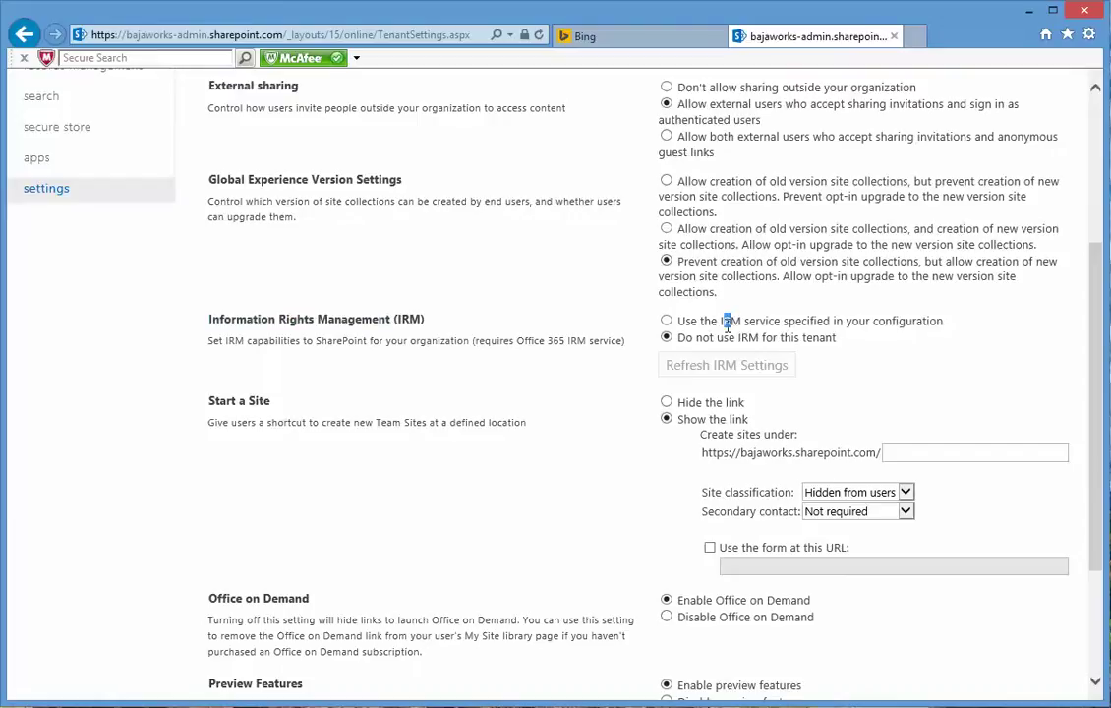
{"action": "left_click", "coordinate": [667, 320]}
{"action": "left_click", "coordinate": [701, 370]}
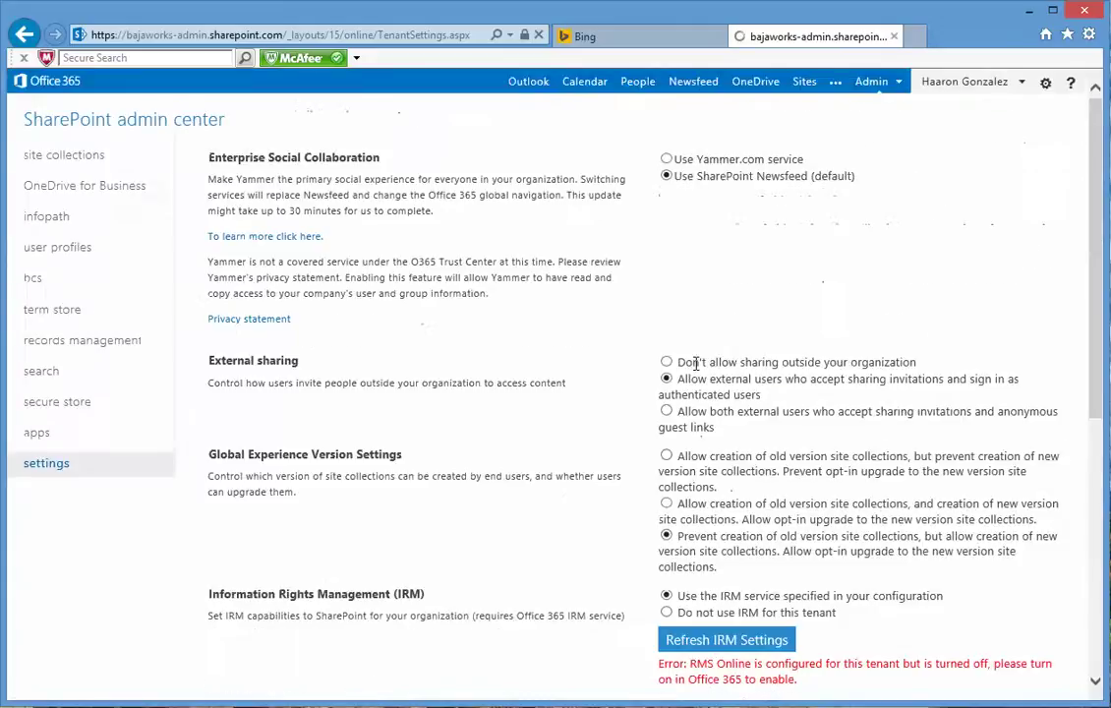
{"action": "scroll", "coordinate": [620, 561], "scroll_direction": "down", "scroll_amount": 3}
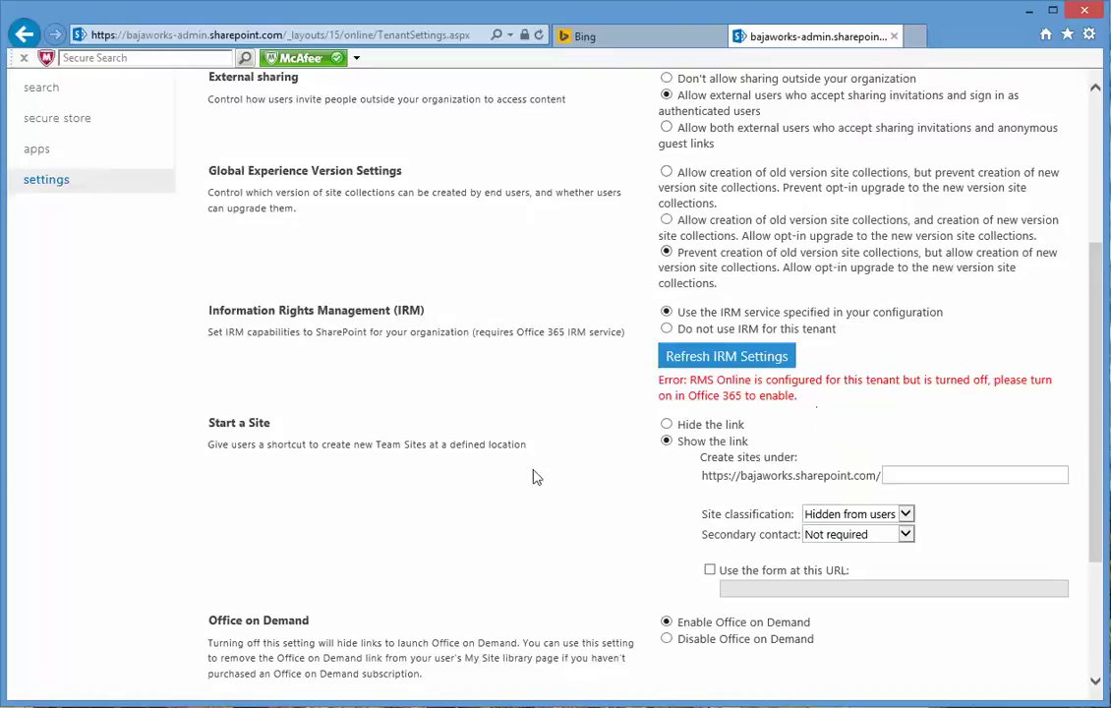
{"action": "scroll", "coordinate": [630, 295], "scroll_direction": "up", "scroll_amount": 5}
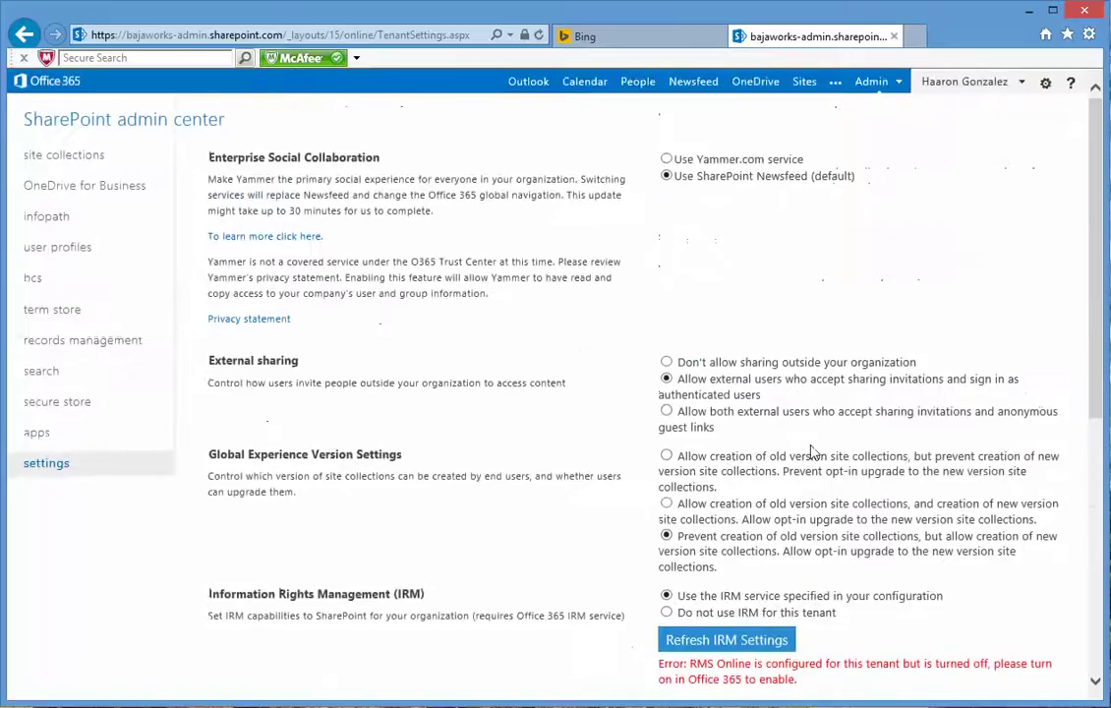
{"action": "scroll", "coordinate": [872, 571], "scroll_direction": "down", "scroll_amount": 10}
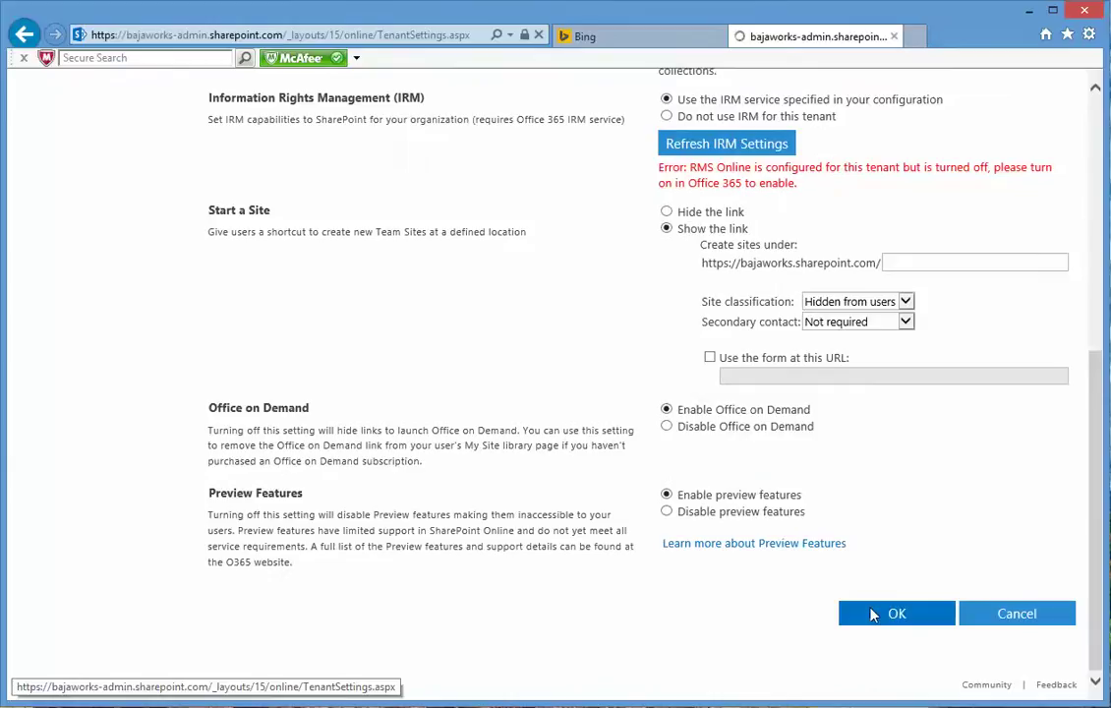
{"action": "left_click", "coordinate": [872, 614]}
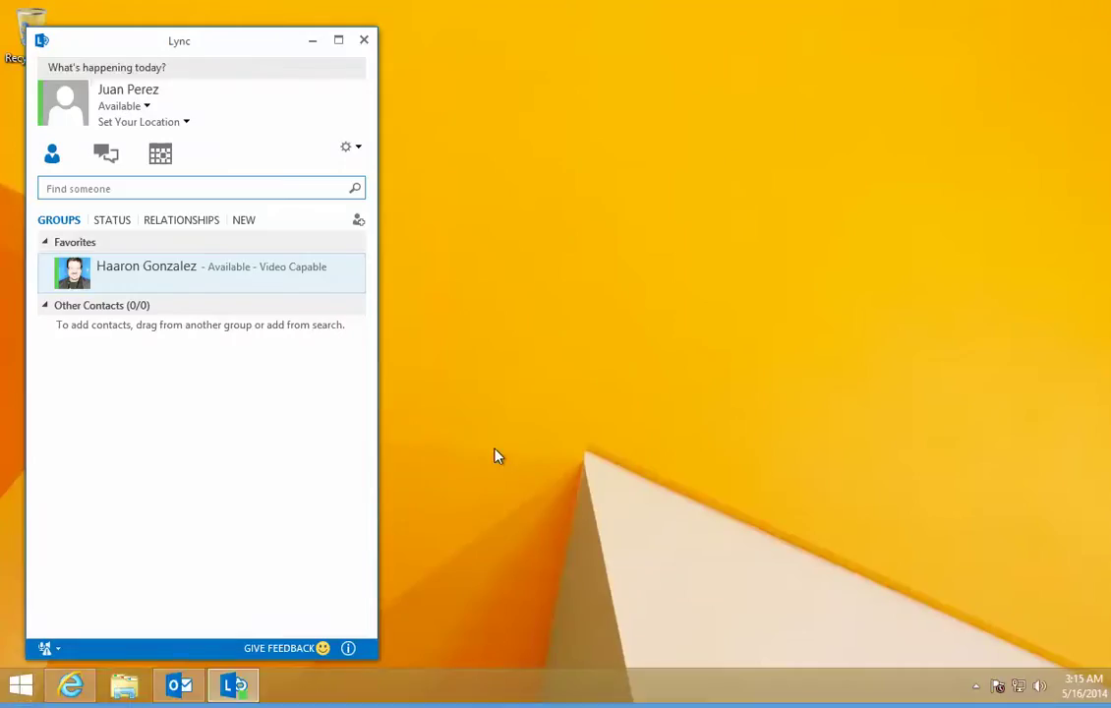
Step: Launch Word 2013 from the Windows 8 Apps list
{"action": "left_click", "coordinate": [18, 689]}
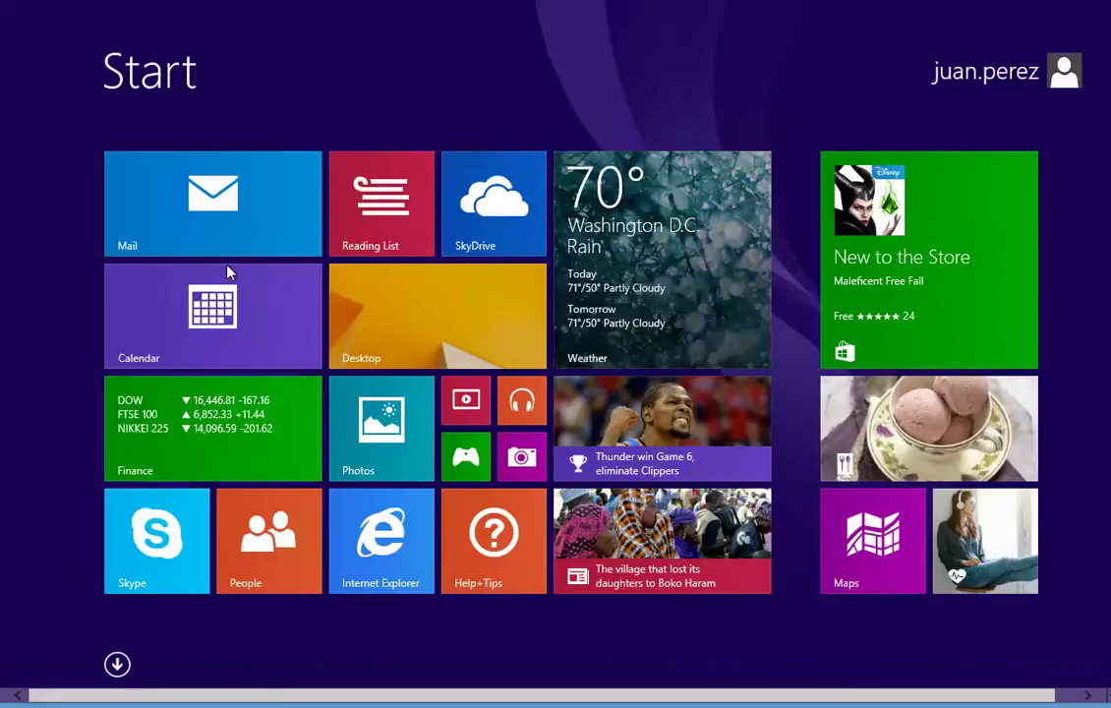
{"action": "left_click", "coordinate": [116, 665]}
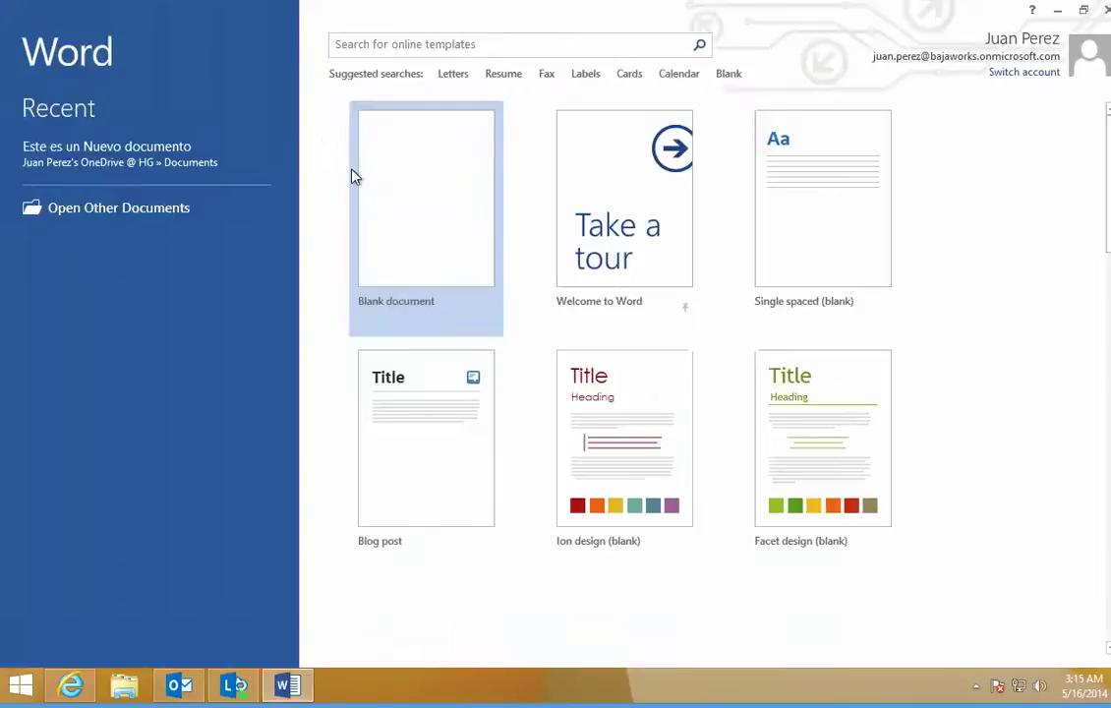
Step: Create a blank document containing 'Documento seguro' and view its FILE info page
{"action": "left_click", "coordinate": [389, 186]}
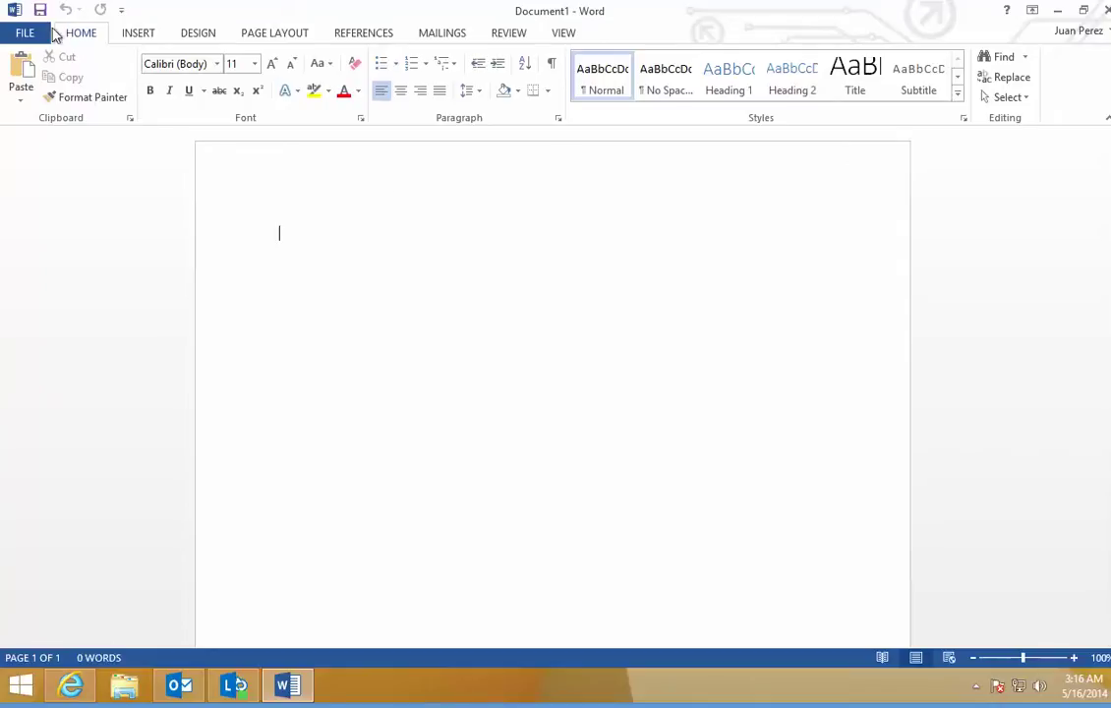
{"action": "type", "text": "Documento seguro"}
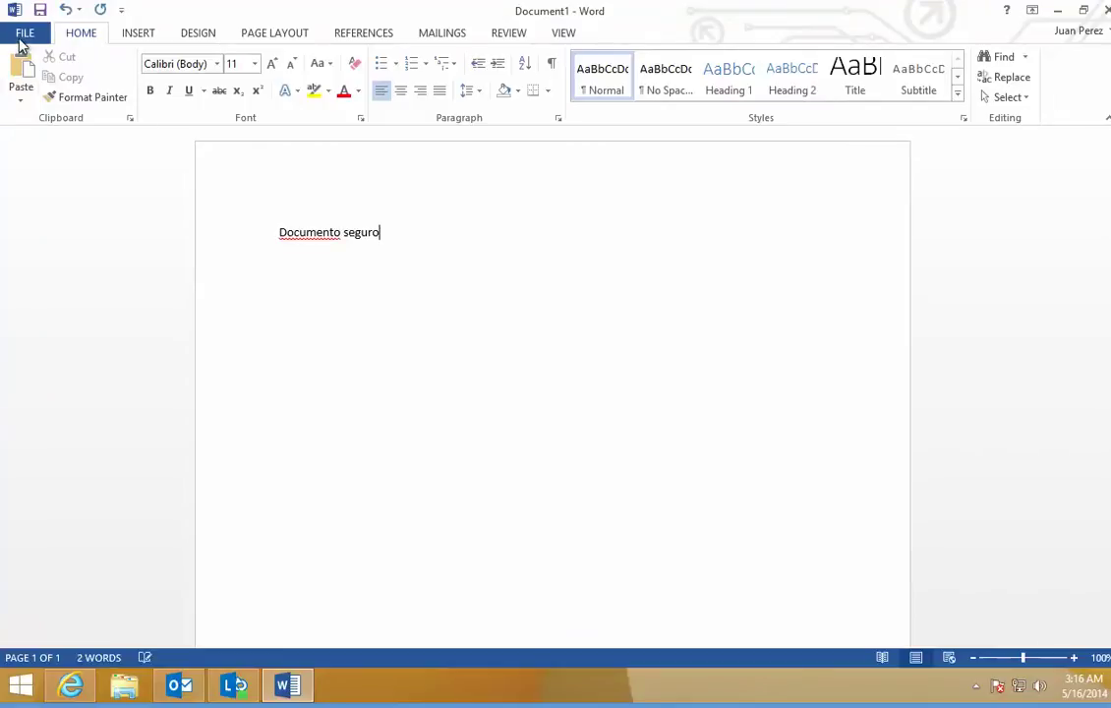
{"action": "left_click", "coordinate": [20, 44]}
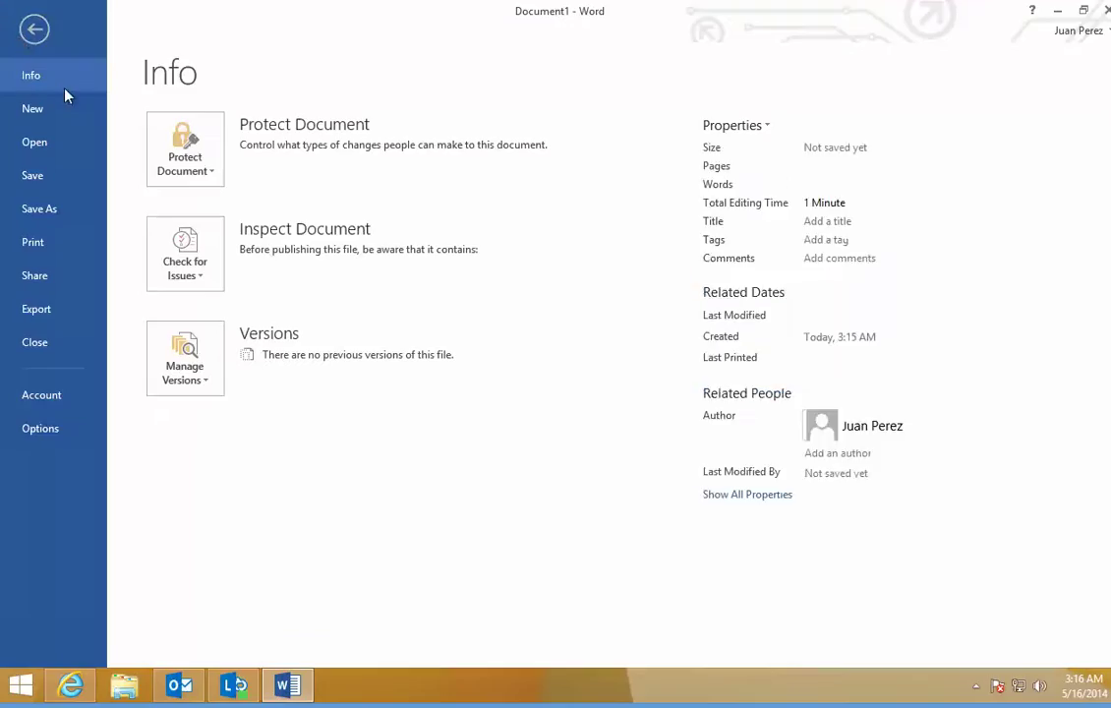
Step: Connect to the rights management servers to retrieve the permission templates
{"action": "left_click", "coordinate": [196, 184]}
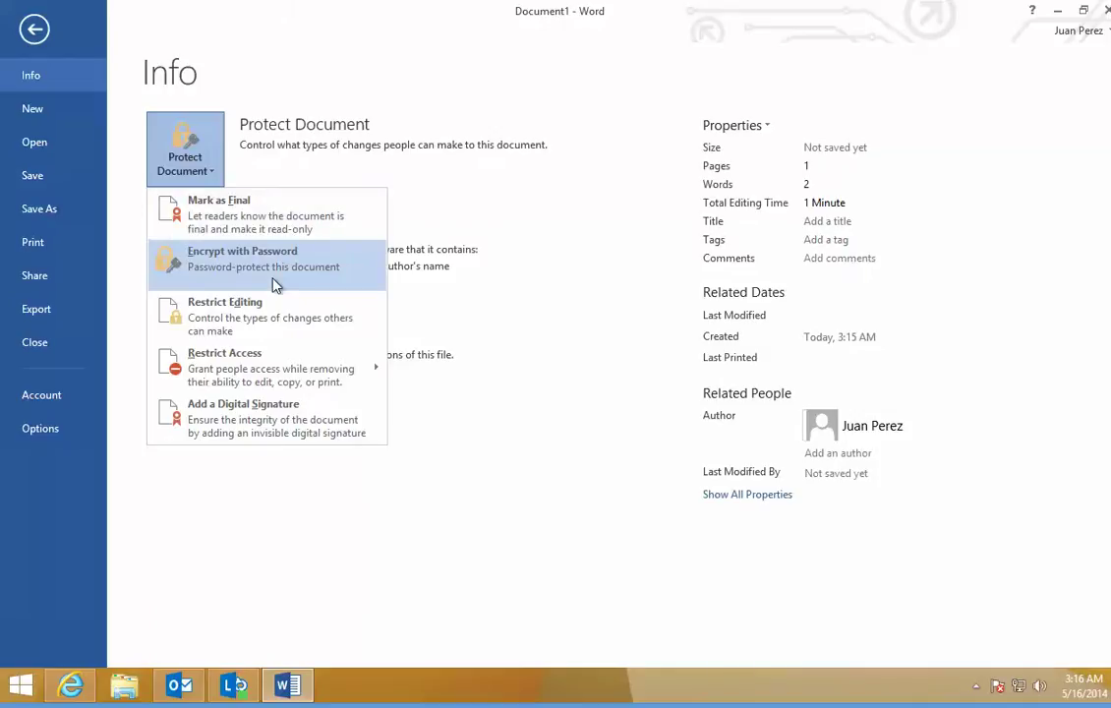
{"action": "mouse_move", "coordinate": [287, 383]}
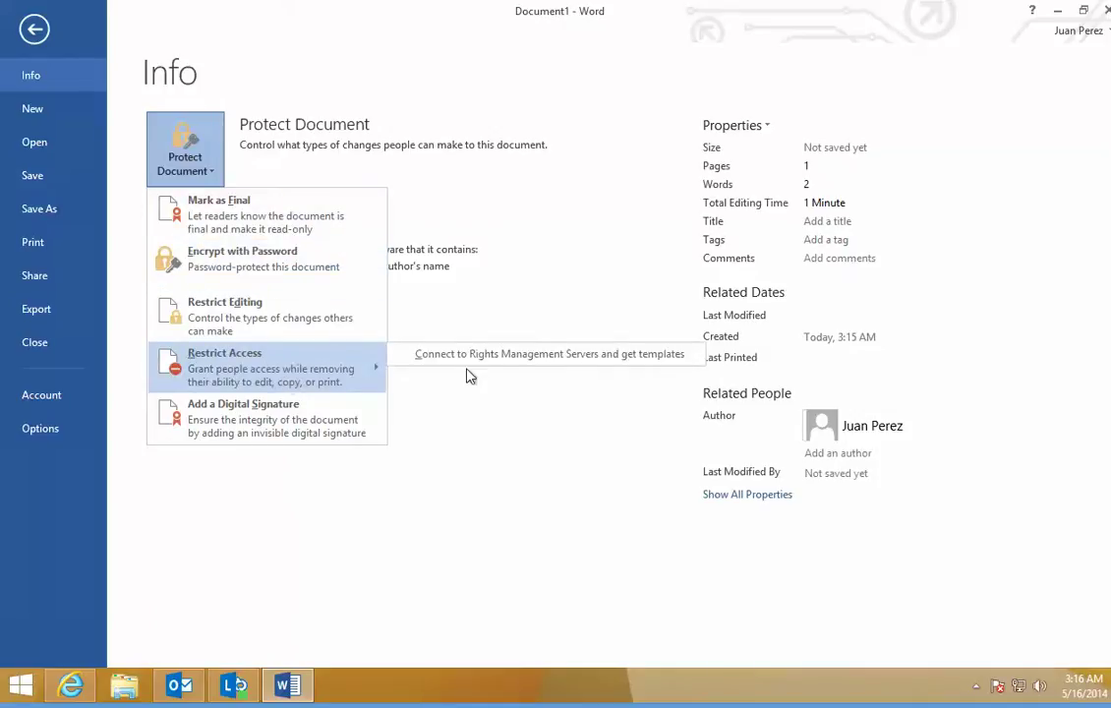
{"action": "left_click", "coordinate": [662, 359]}
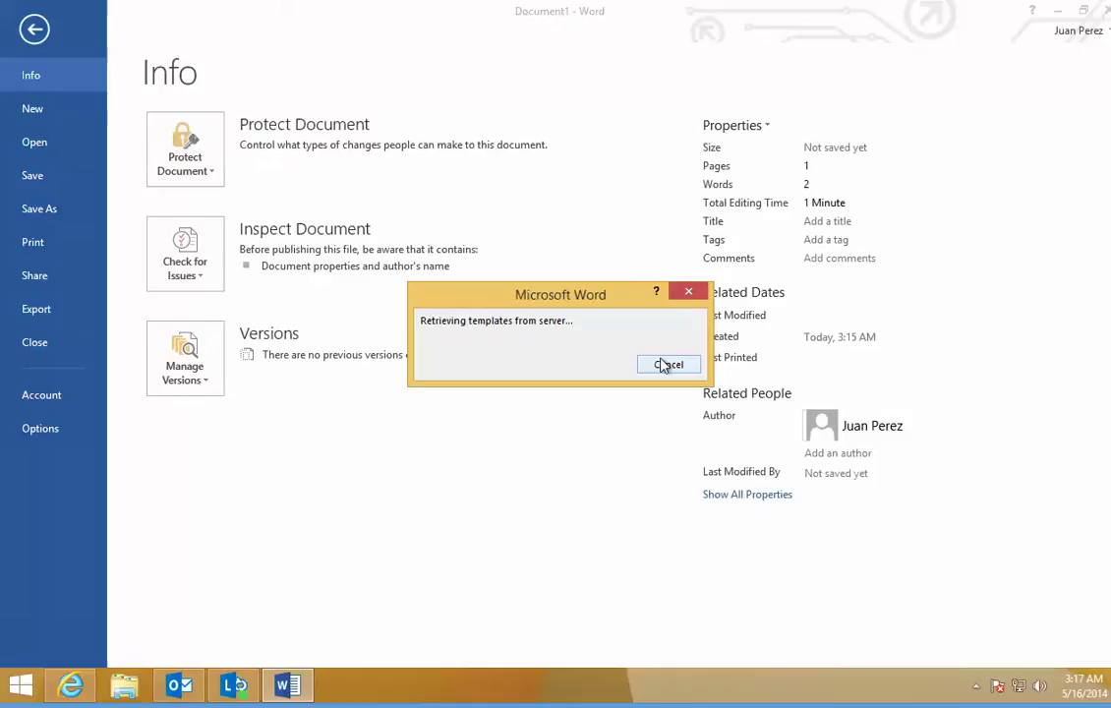
{"action": "left_click", "coordinate": [666, 365]}
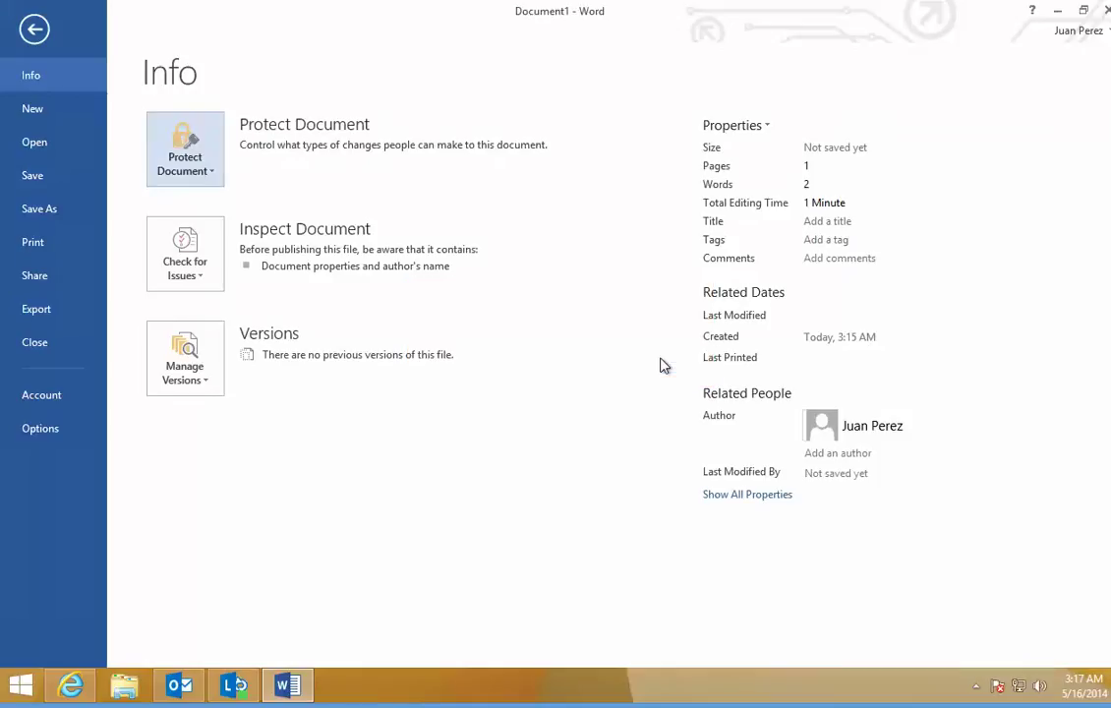
Step: Restrict the document with the HG - Confidential template
{"action": "left_click", "coordinate": [169, 156]}
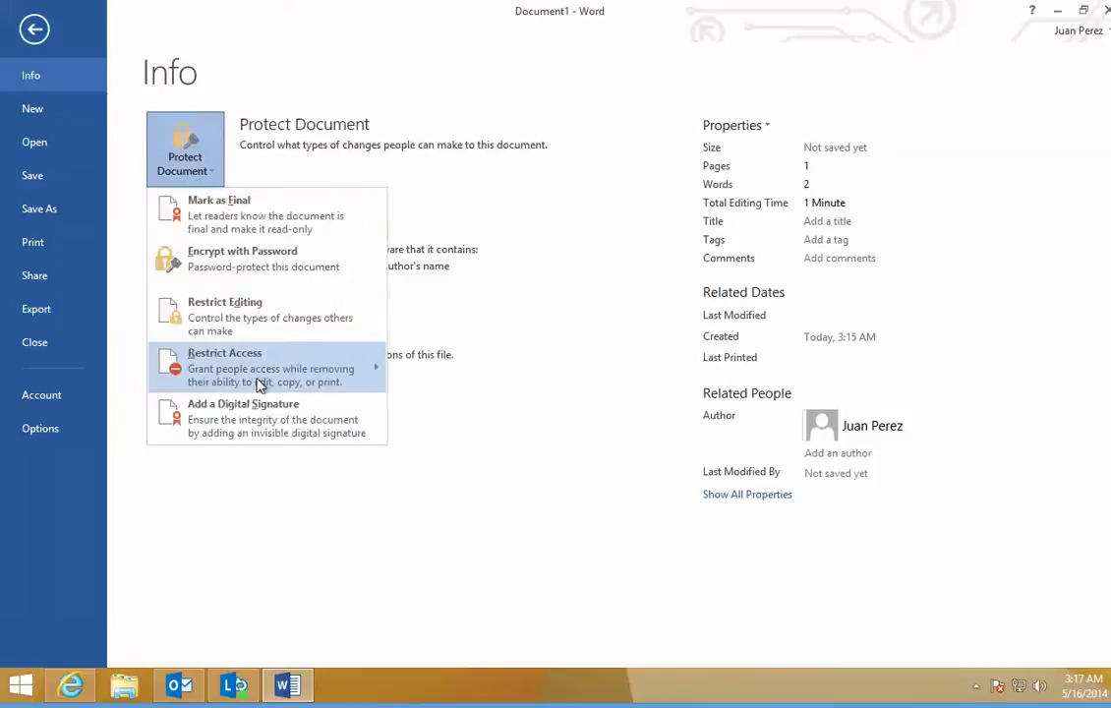
{"action": "mouse_move", "coordinate": [379, 366]}
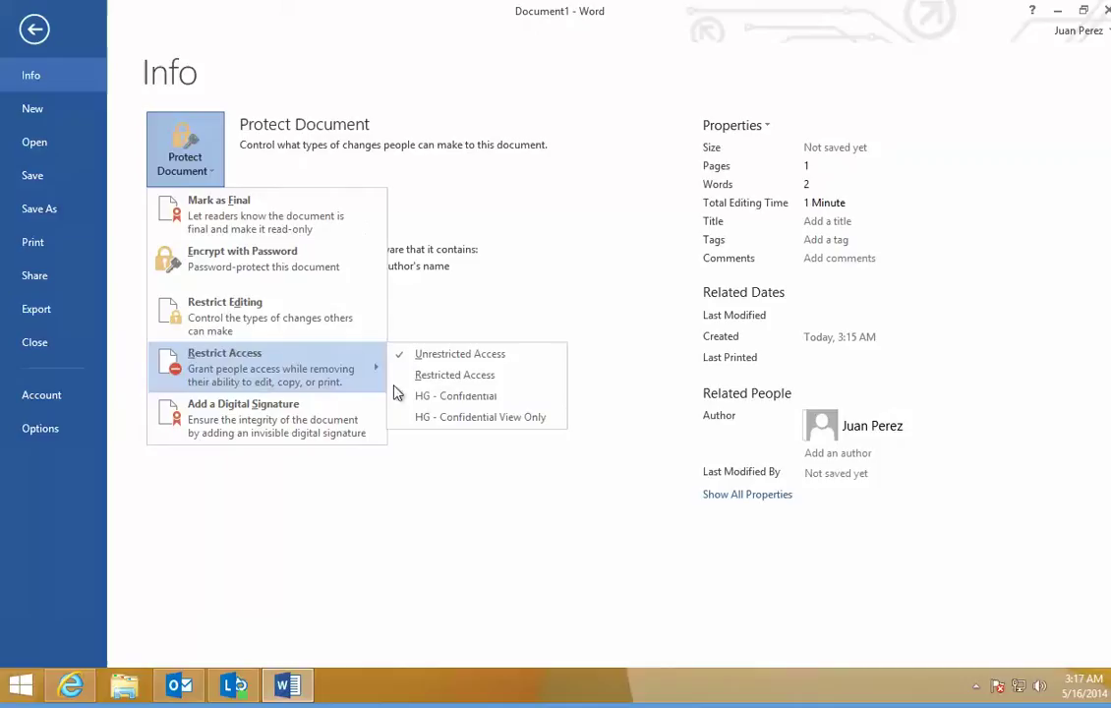
{"action": "left_click", "coordinate": [526, 396]}
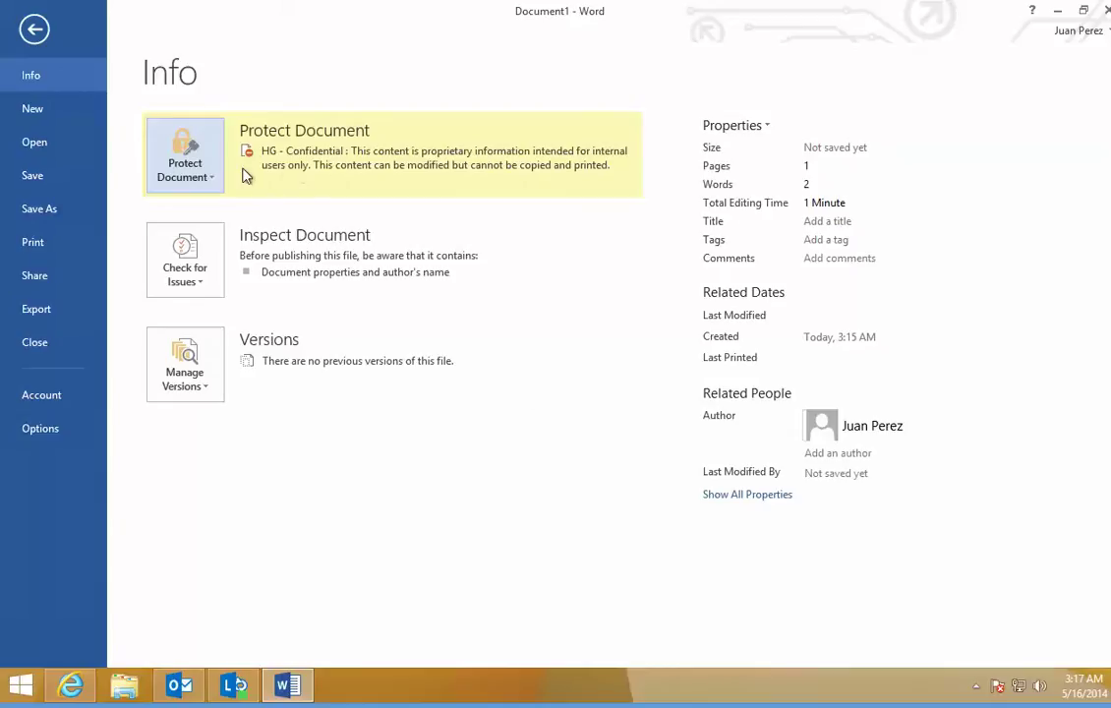
{"action": "left_click", "coordinate": [175, 174]}
{"action": "mouse_move", "coordinate": [295, 428]}
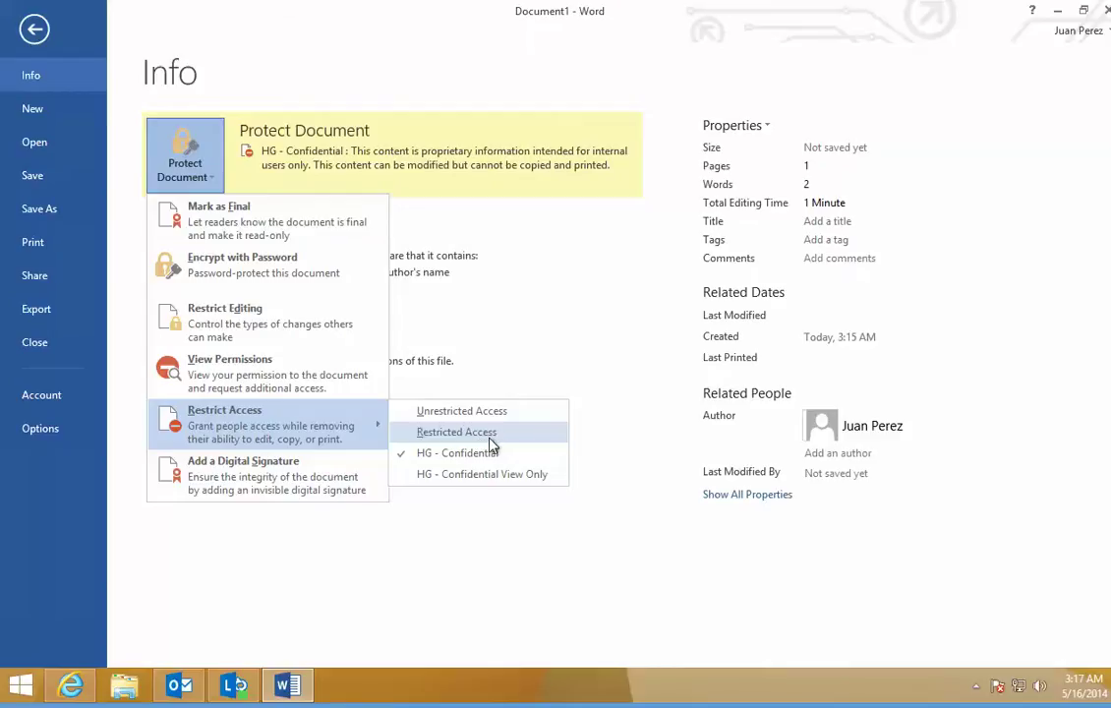
Step: Switch to Restricted Access with individual permissions and check Restrict permission to this document
{"action": "left_click", "coordinate": [489, 435]}
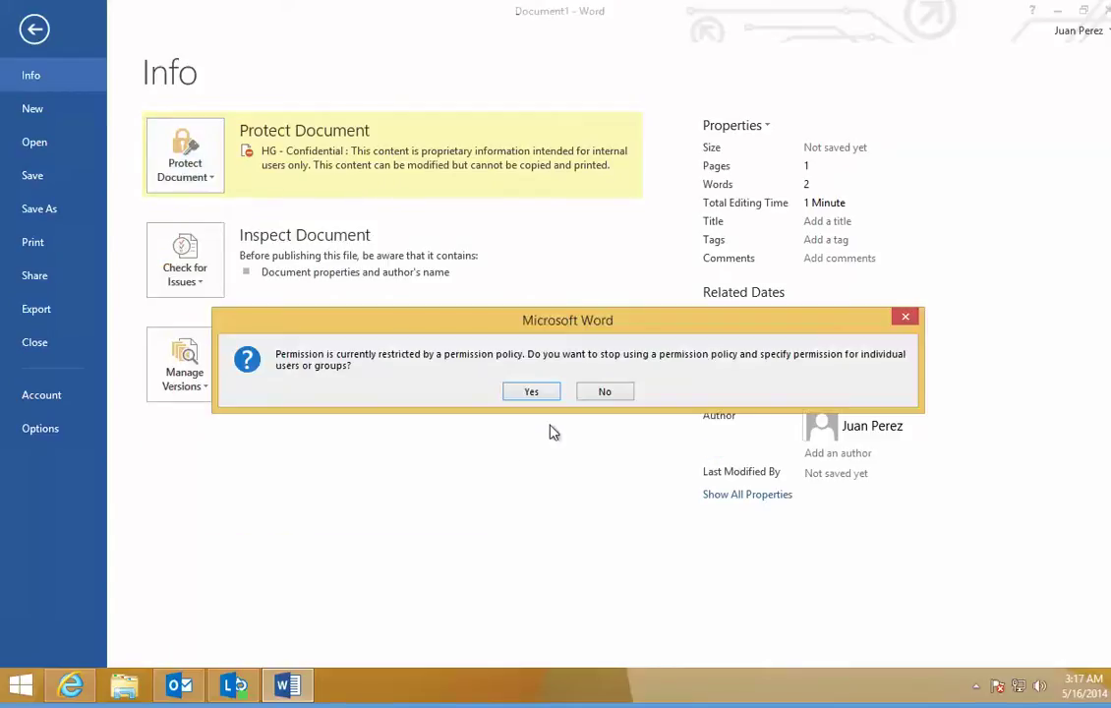
{"action": "left_click", "coordinate": [532, 393]}
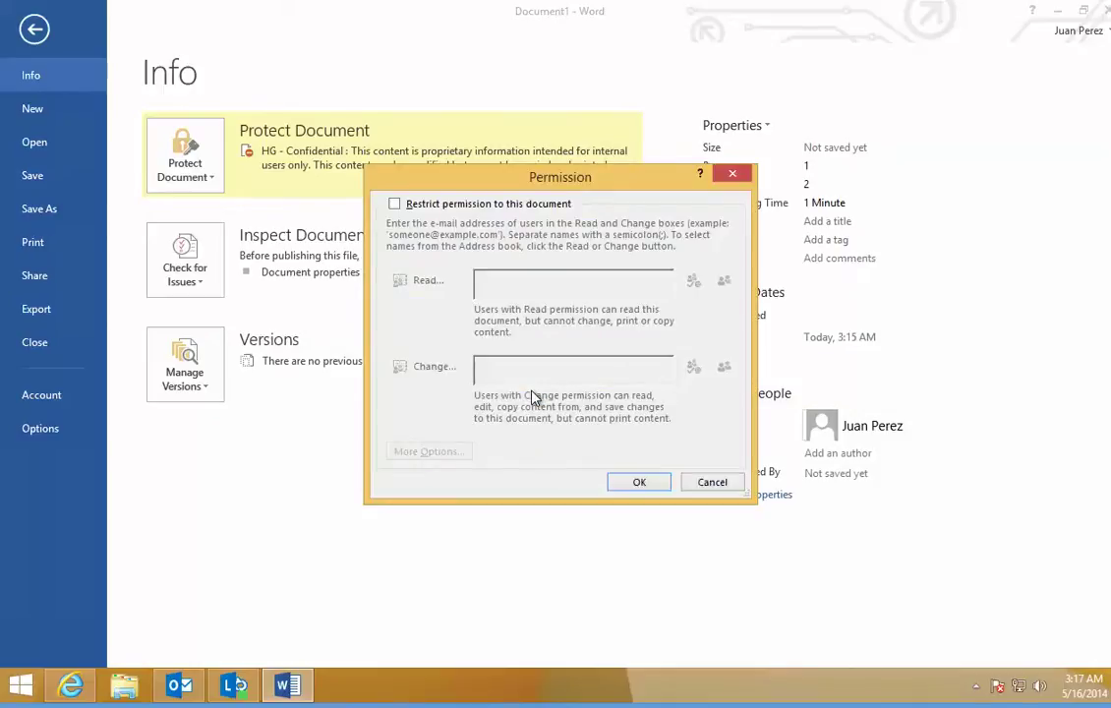
{"action": "left_click", "coordinate": [395, 204]}
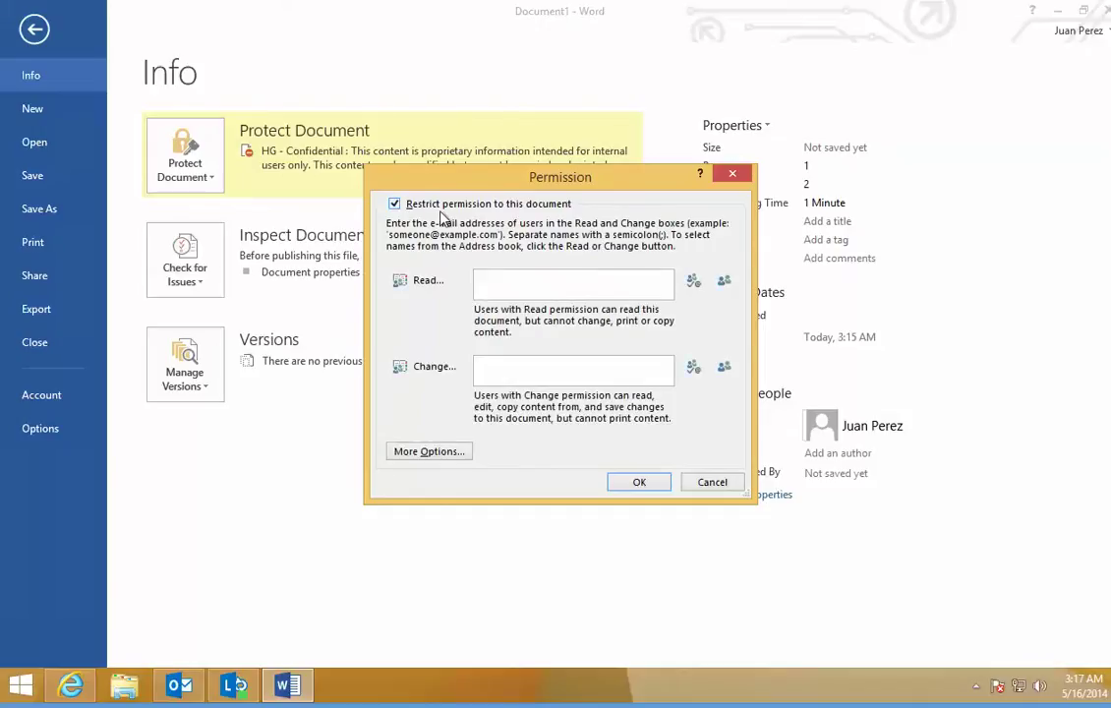
Step: Enter the recipient's e-mail address in the Read box and resolve it with Check Names
{"action": "left_click", "coordinate": [590, 287]}
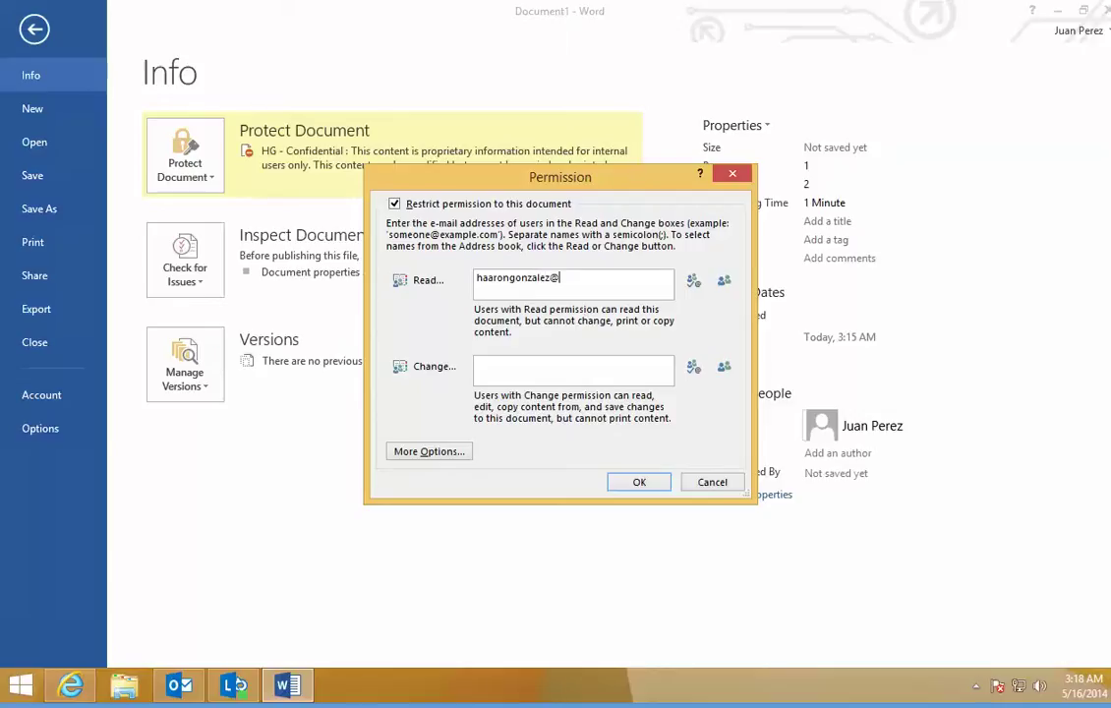
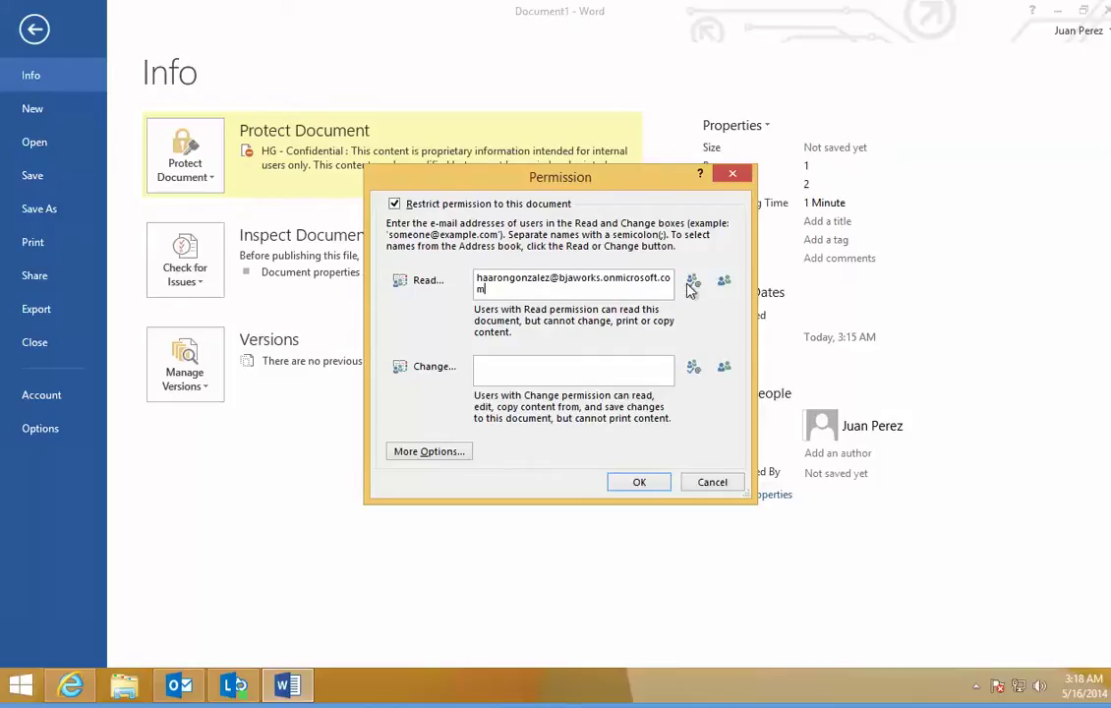
{"action": "left_click", "coordinate": [695, 284]}
{"action": "left_click", "coordinate": [560, 280]}
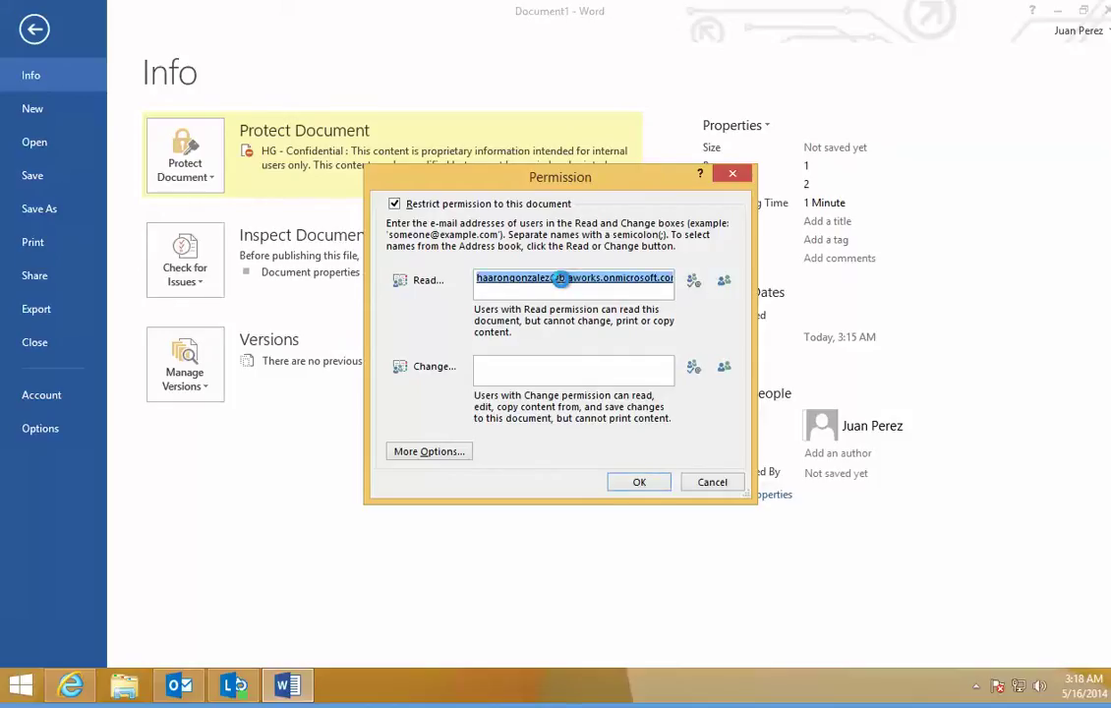
{"action": "double_click", "coordinate": [560, 280]}
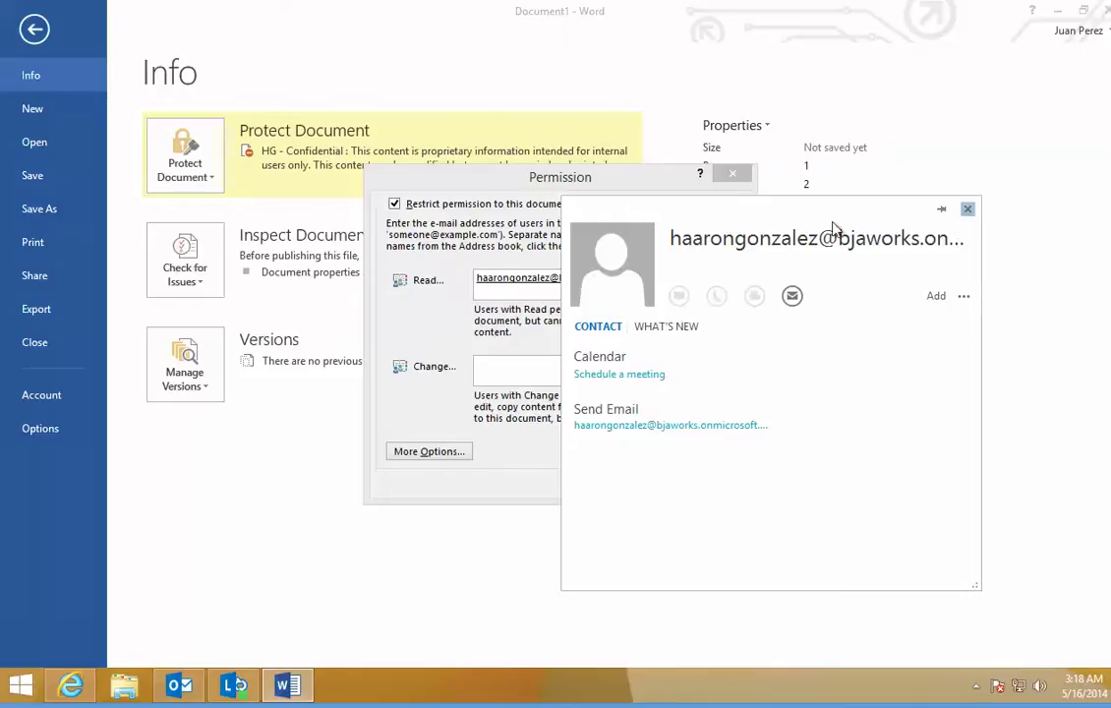
{"action": "left_click", "coordinate": [967, 208]}
Step: Replace the Read entry with the recipient's username and resolve it again
{"action": "left_click", "coordinate": [580, 281]}
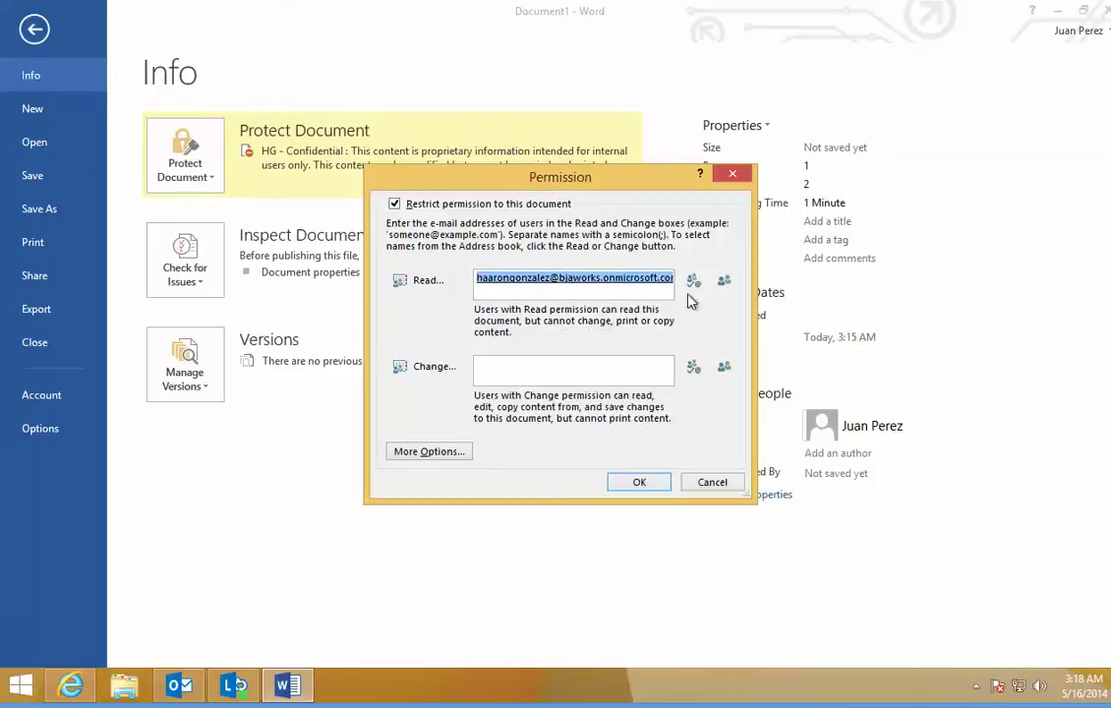
{"action": "key", "text": "Delete"}
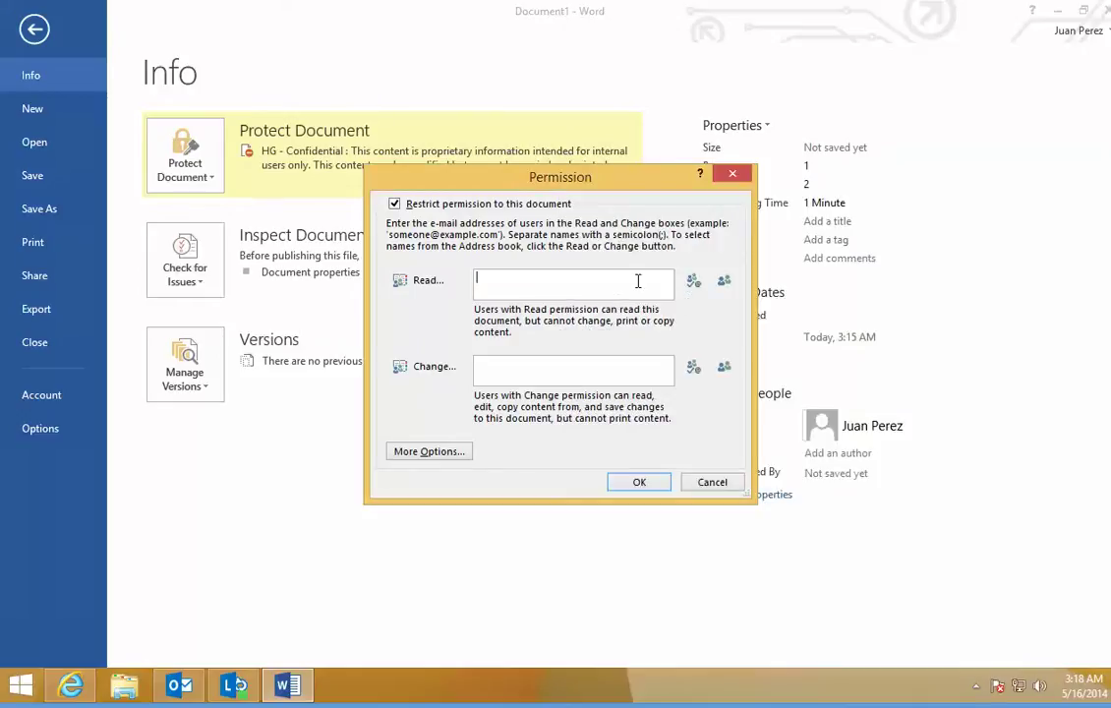
{"action": "left_click", "coordinate": [693, 282]}
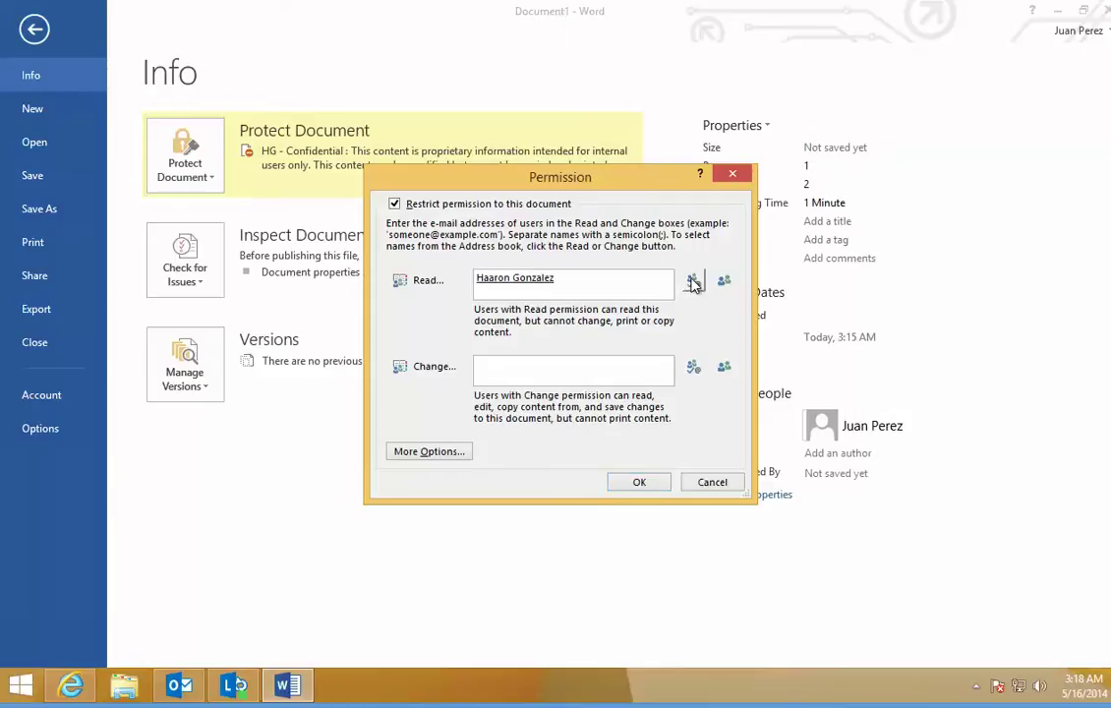
{"action": "left_click", "coordinate": [510, 279]}
Step: In More Options, leave the recipient without print or copy permissions
{"action": "left_click", "coordinate": [423, 451]}
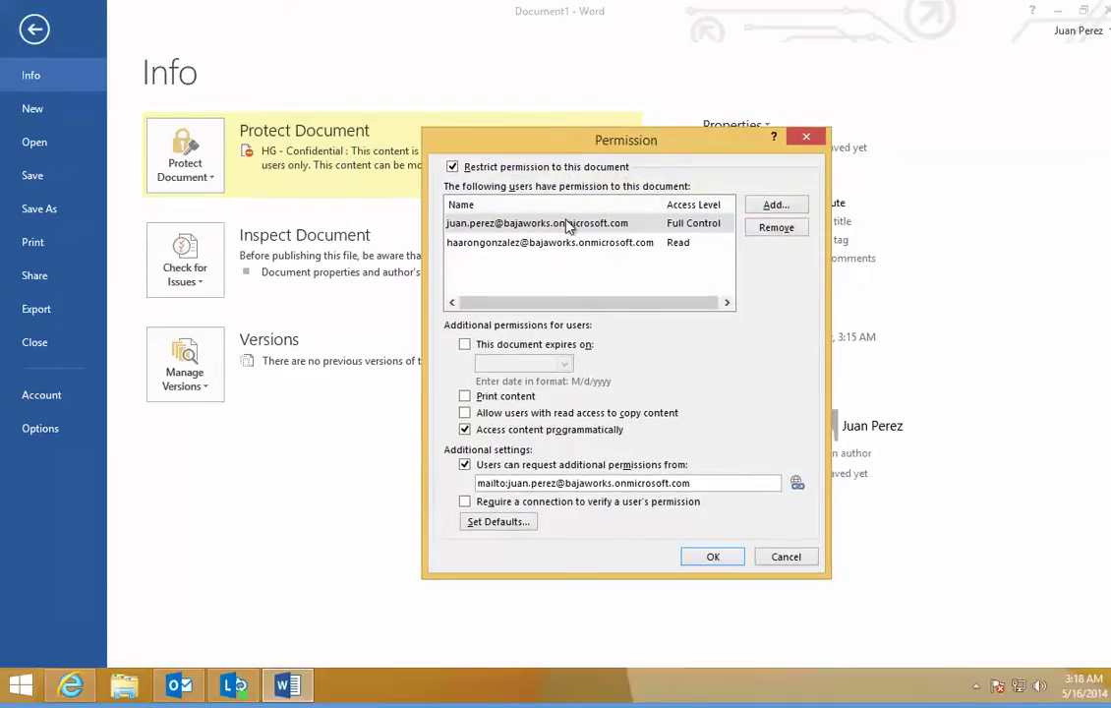
{"action": "left_click", "coordinate": [700, 227]}
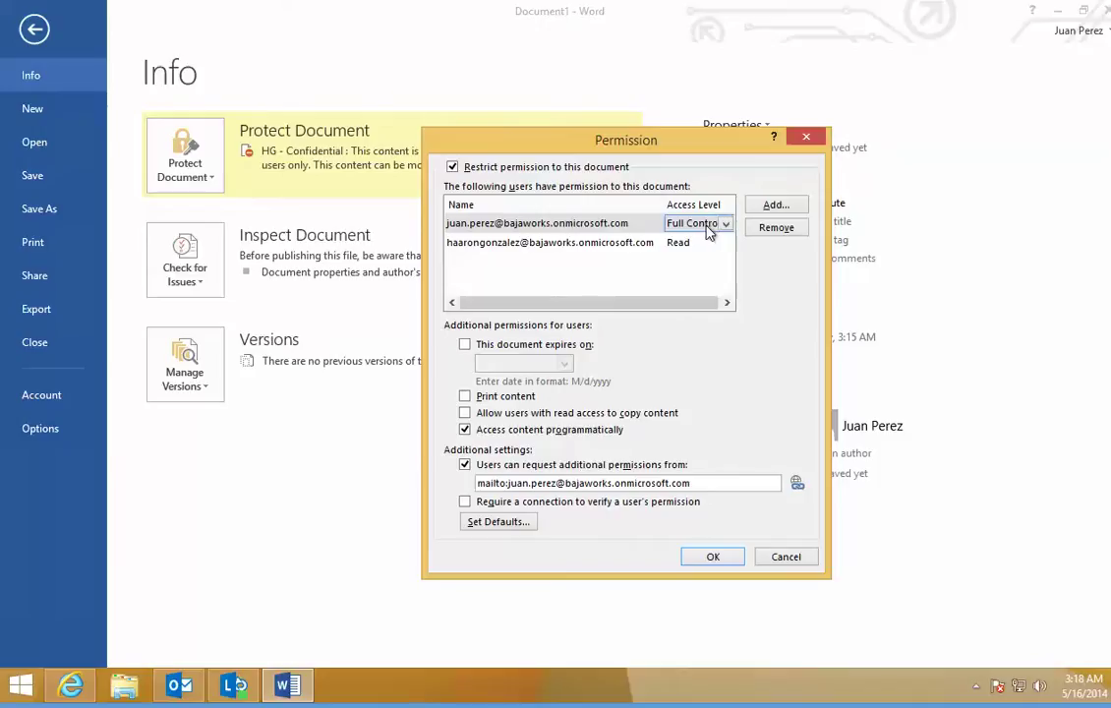
{"action": "left_click", "coordinate": [540, 252]}
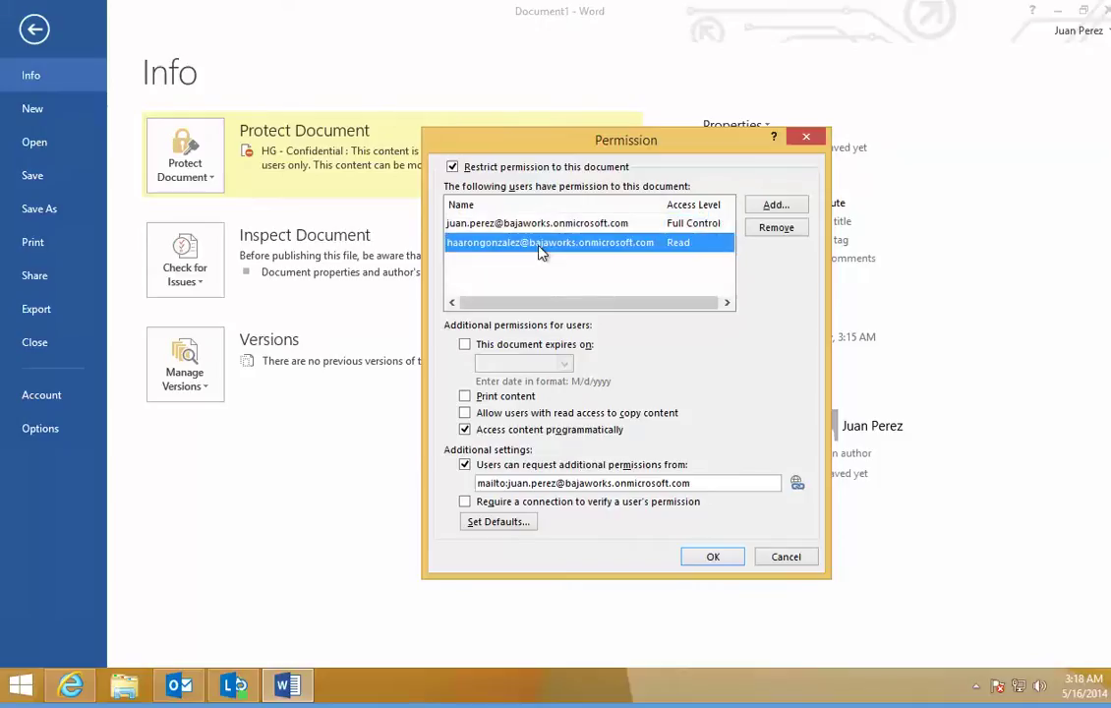
{"action": "left_click", "coordinate": [466, 397]}
{"action": "left_click", "coordinate": [464, 398]}
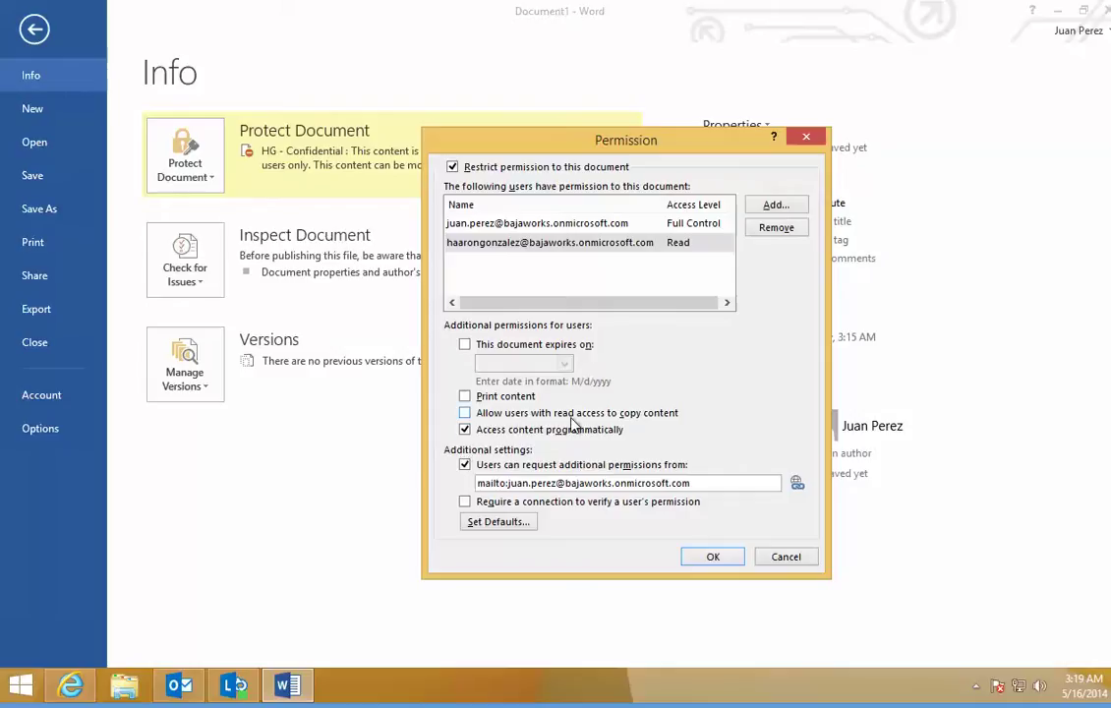
{"action": "left_click", "coordinate": [466, 413]}
{"action": "left_click", "coordinate": [465, 413]}
{"action": "left_click", "coordinate": [466, 397]}
{"action": "left_click", "coordinate": [466, 397]}
Step: Make the document expire on 5/23/2014 and apply the permissions
{"action": "left_click", "coordinate": [464, 345]}
{"action": "left_click", "coordinate": [564, 363]}
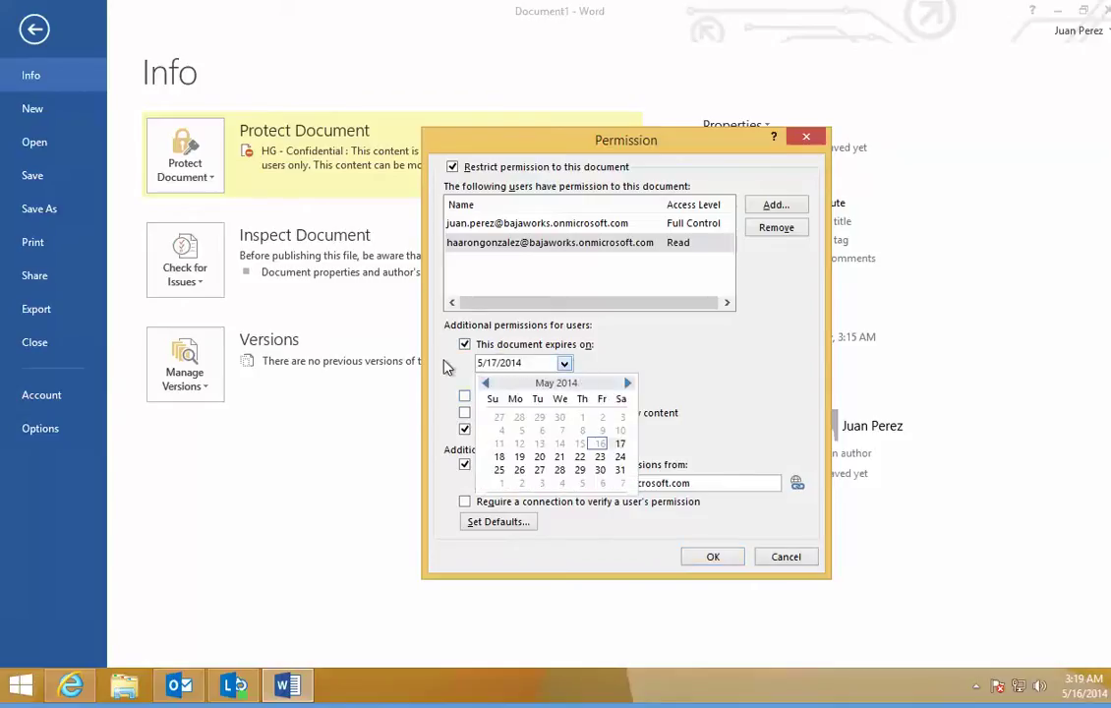
{"action": "left_click", "coordinate": [600, 456]}
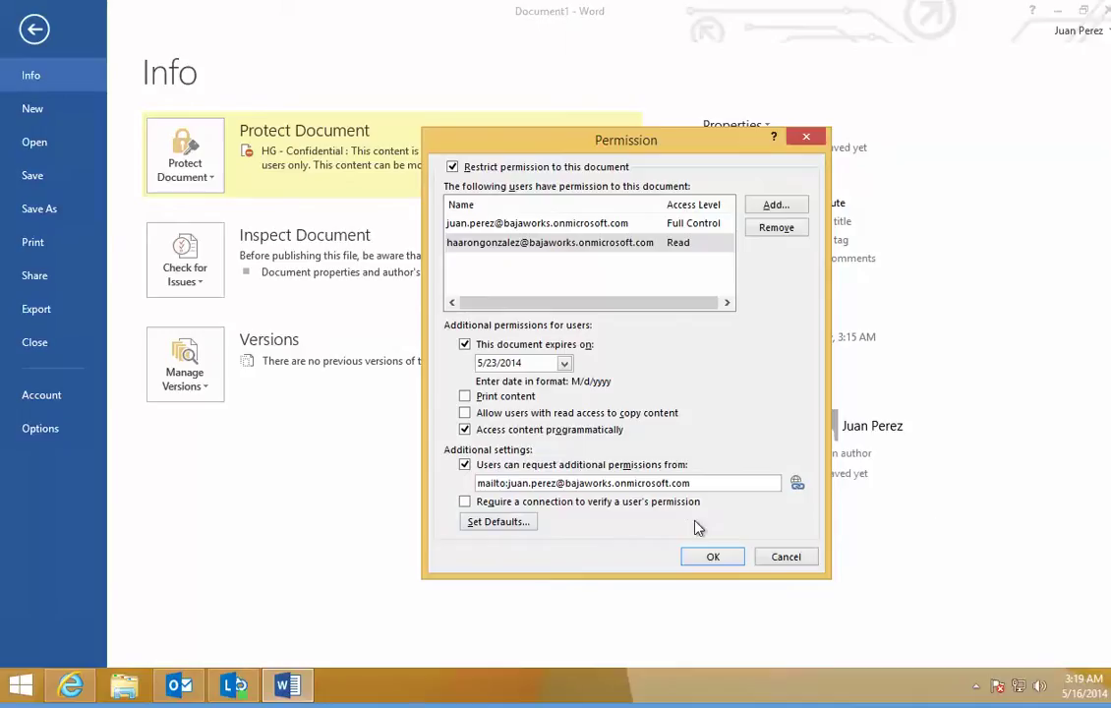
{"action": "left_click", "coordinate": [726, 562]}
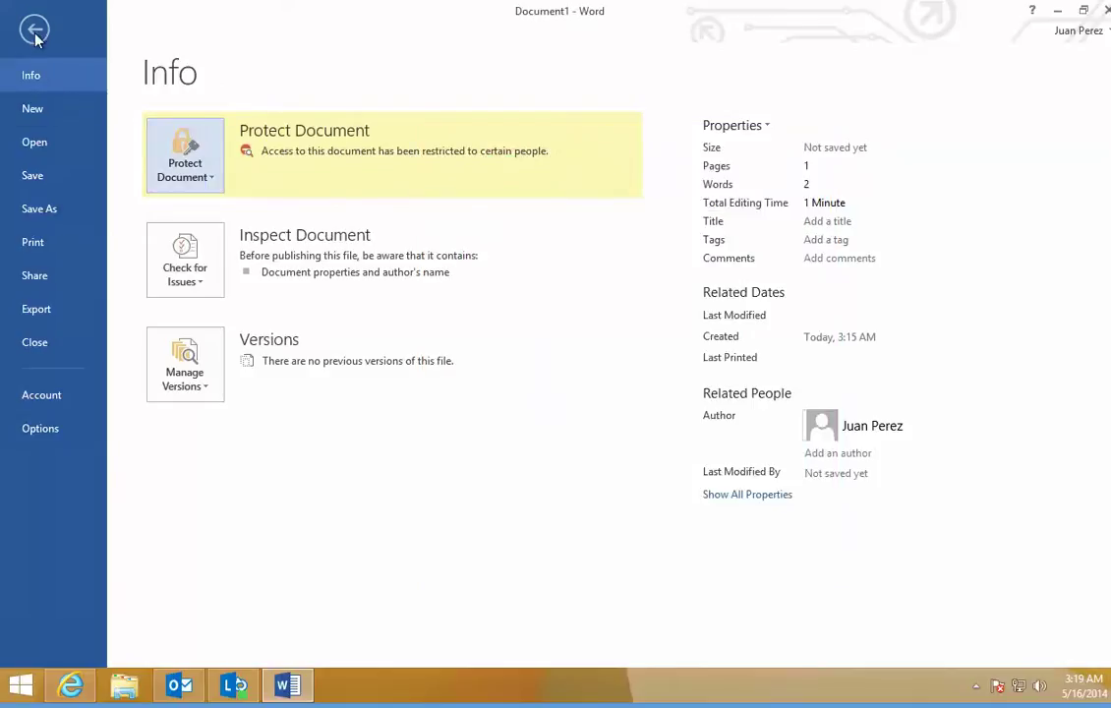
Step: Save the document to the Desktop as 'Reporte Financiero'
{"action": "left_click", "coordinate": [47, 177]}
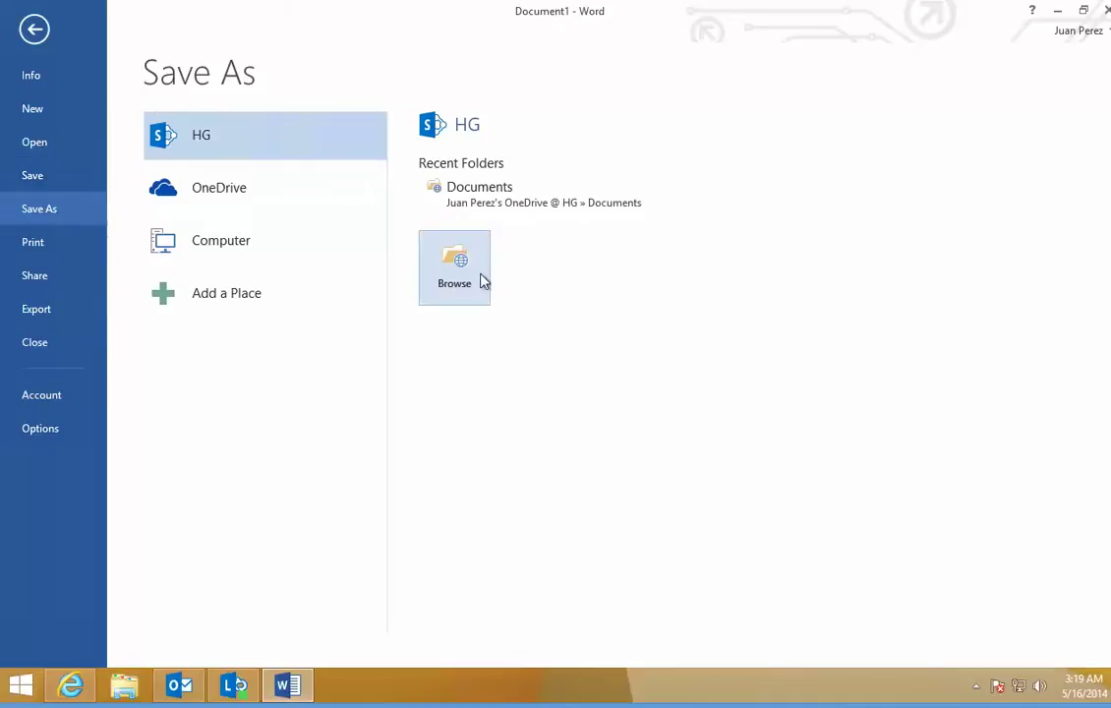
{"action": "left_click", "coordinate": [256, 241]}
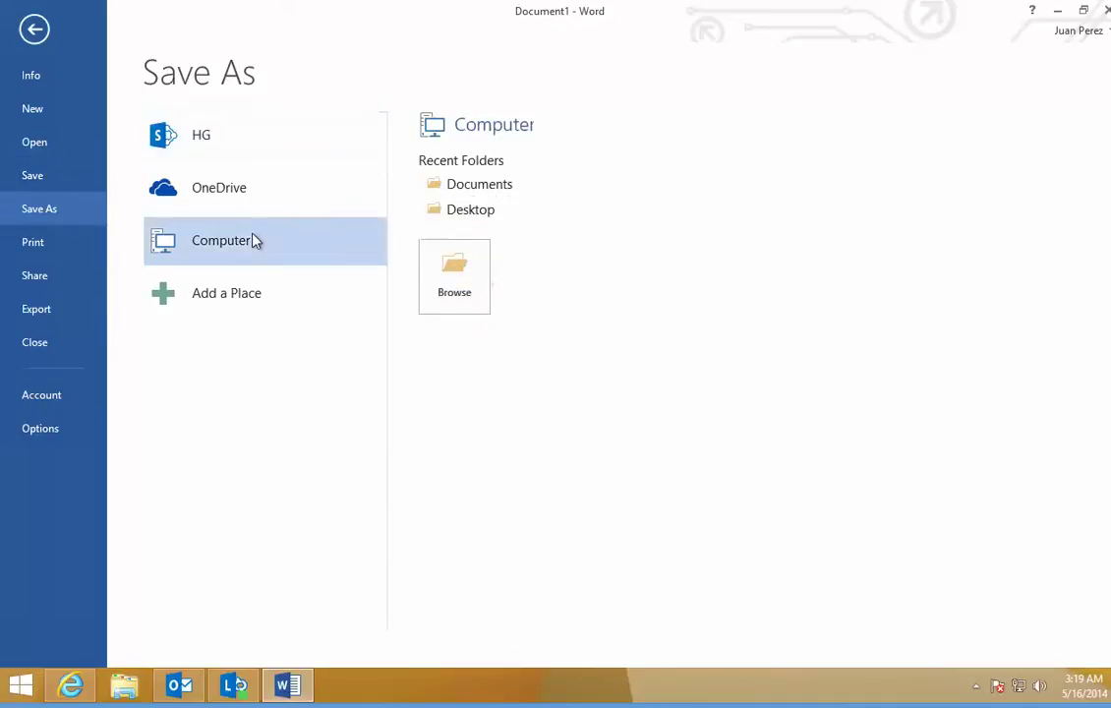
{"action": "left_click", "coordinate": [487, 212]}
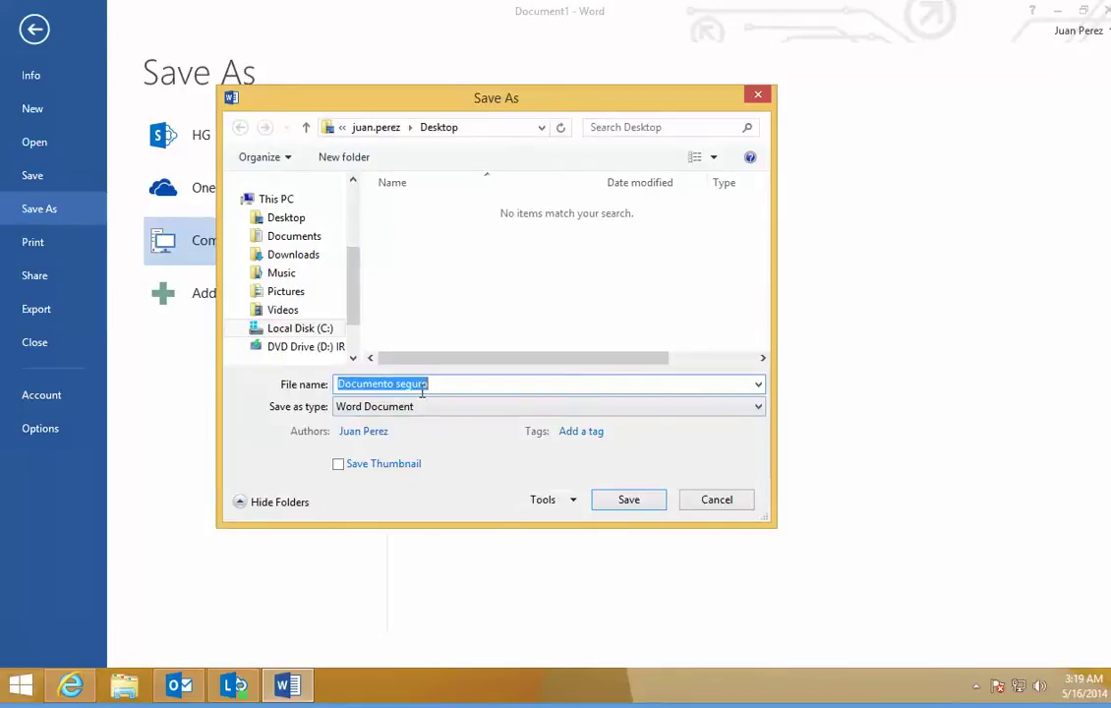
{"action": "type", "text": "Reporte F"}
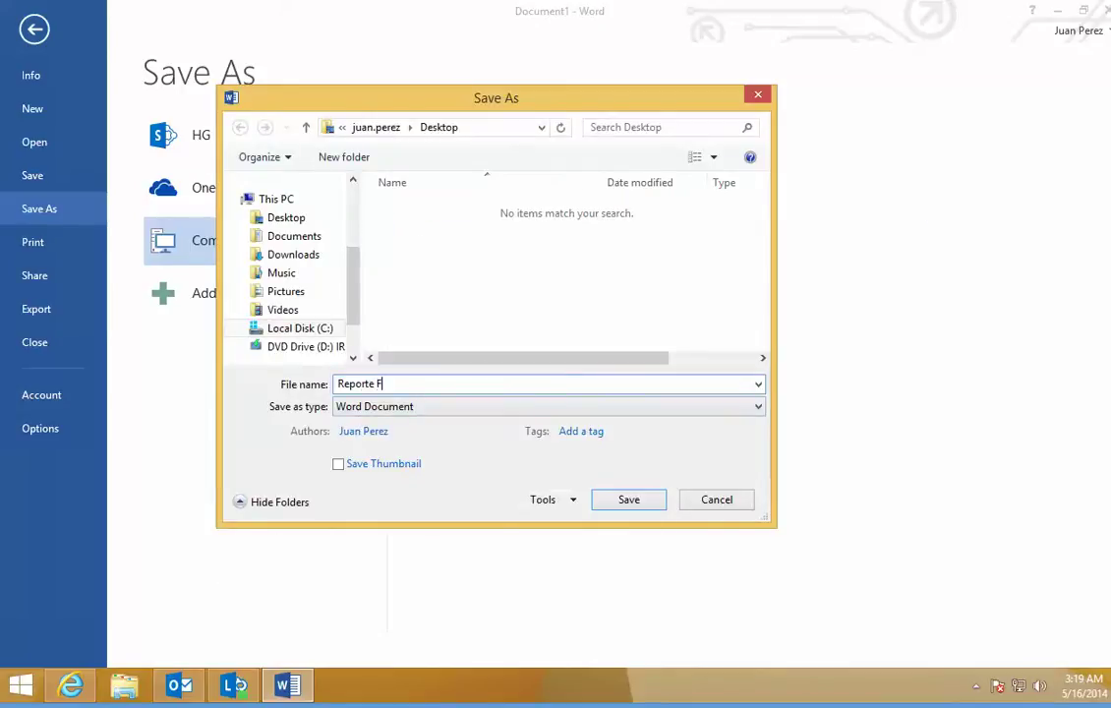
{"action": "type", "text": "inanciero"}
{"action": "left_click", "coordinate": [645, 509]}
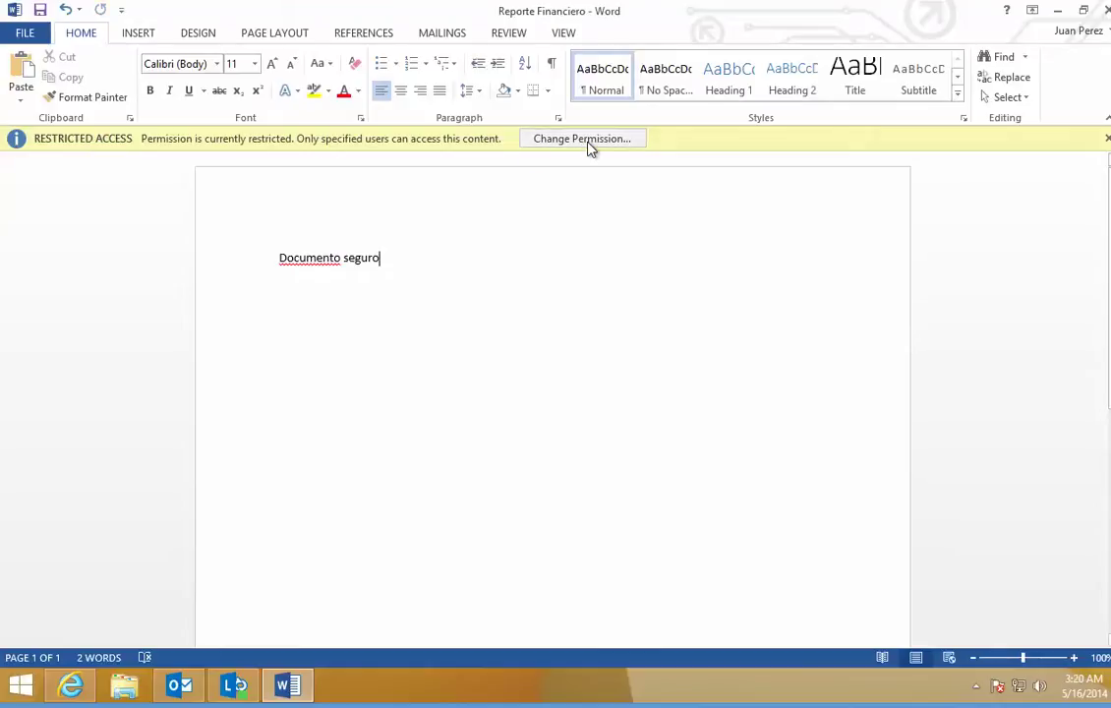
Step: Review the Change Permission settings without changing them, then close the document and Word
{"action": "left_click", "coordinate": [583, 139]}
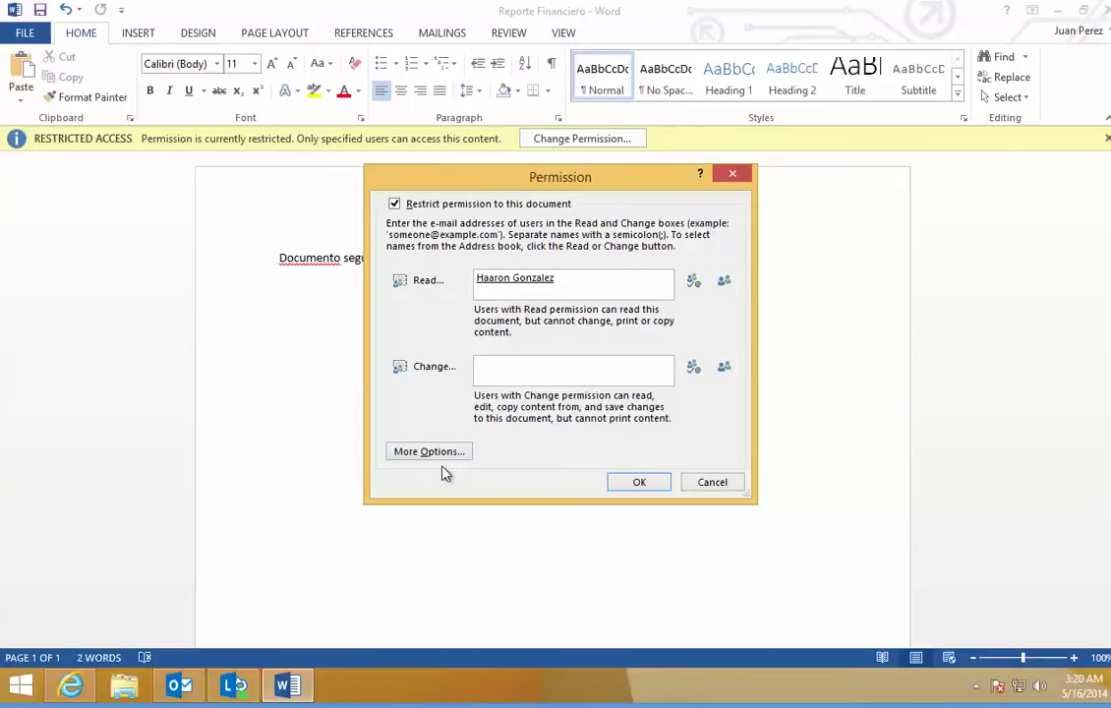
{"action": "left_click", "coordinate": [532, 369]}
{"action": "left_click", "coordinate": [712, 482]}
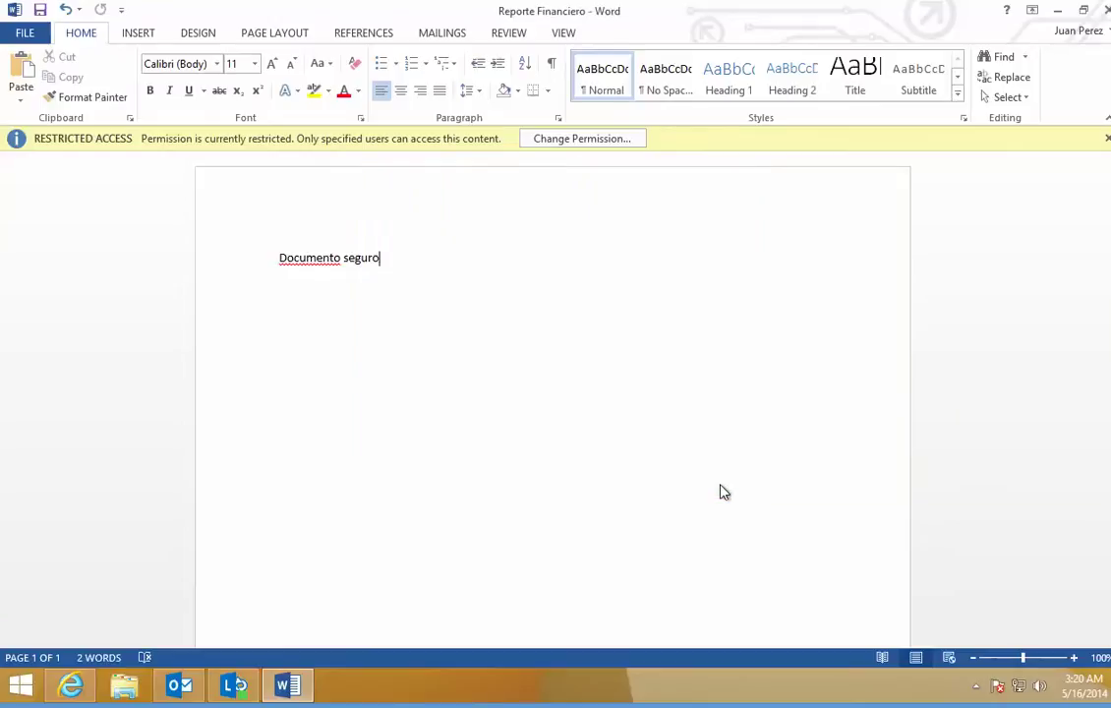
{"action": "left_click", "coordinate": [29, 37]}
{"action": "left_click", "coordinate": [65, 344]}
{"action": "left_click", "coordinate": [1106, 10]}
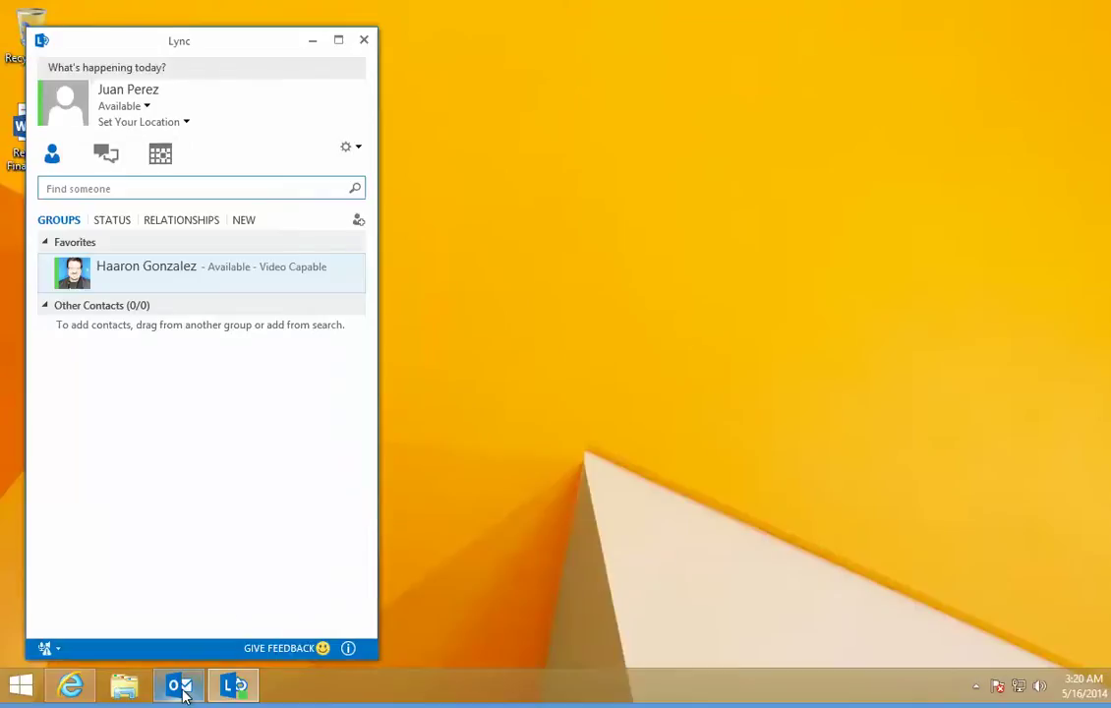
Step: Switch to Outlook, start a new email, and begin typing the recipient in To
{"action": "left_click", "coordinate": [180, 688]}
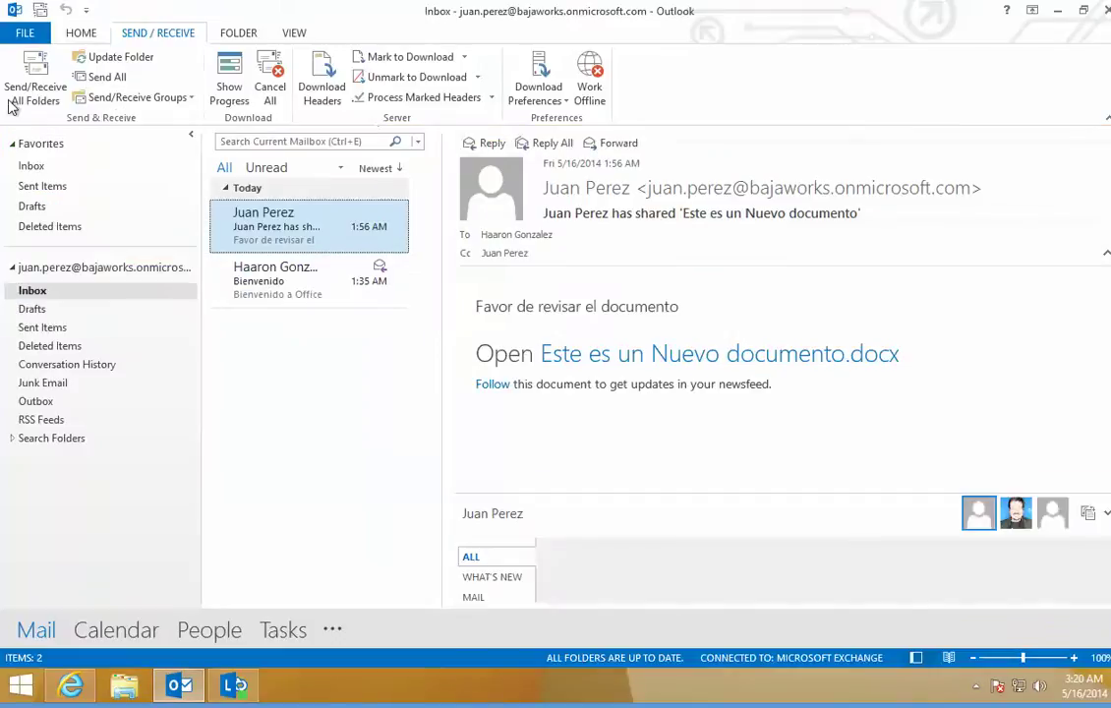
{"action": "left_click", "coordinate": [81, 33]}
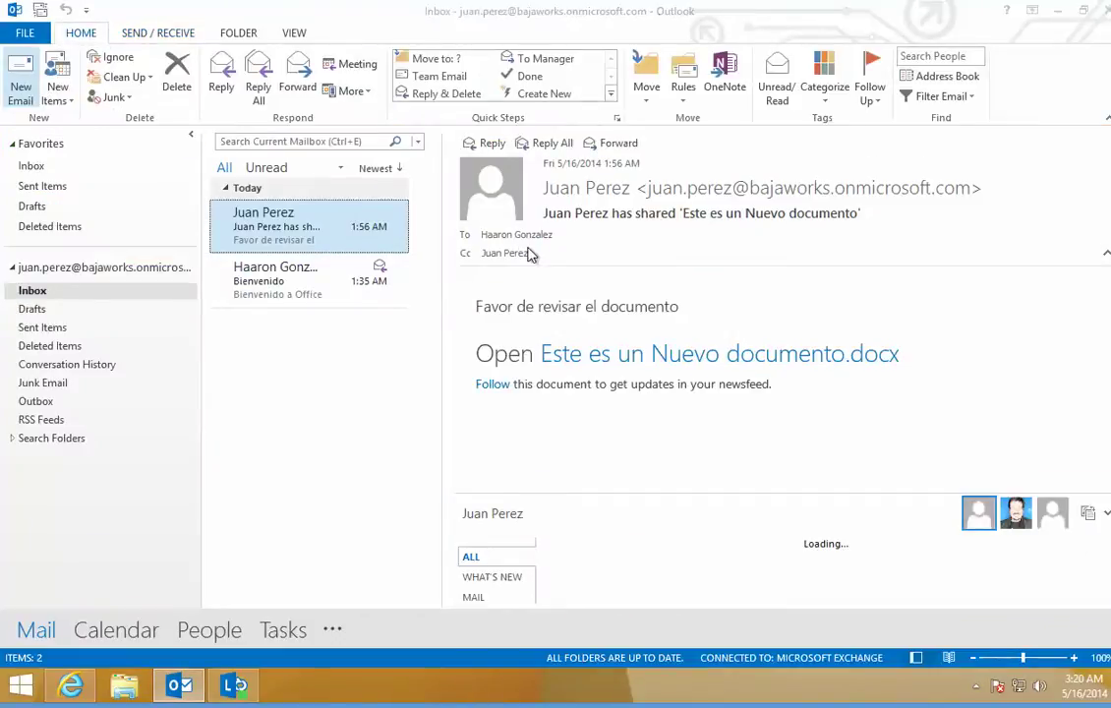
{"action": "key", "text": "ctrl+n"}
{"action": "type", "text": "h"}
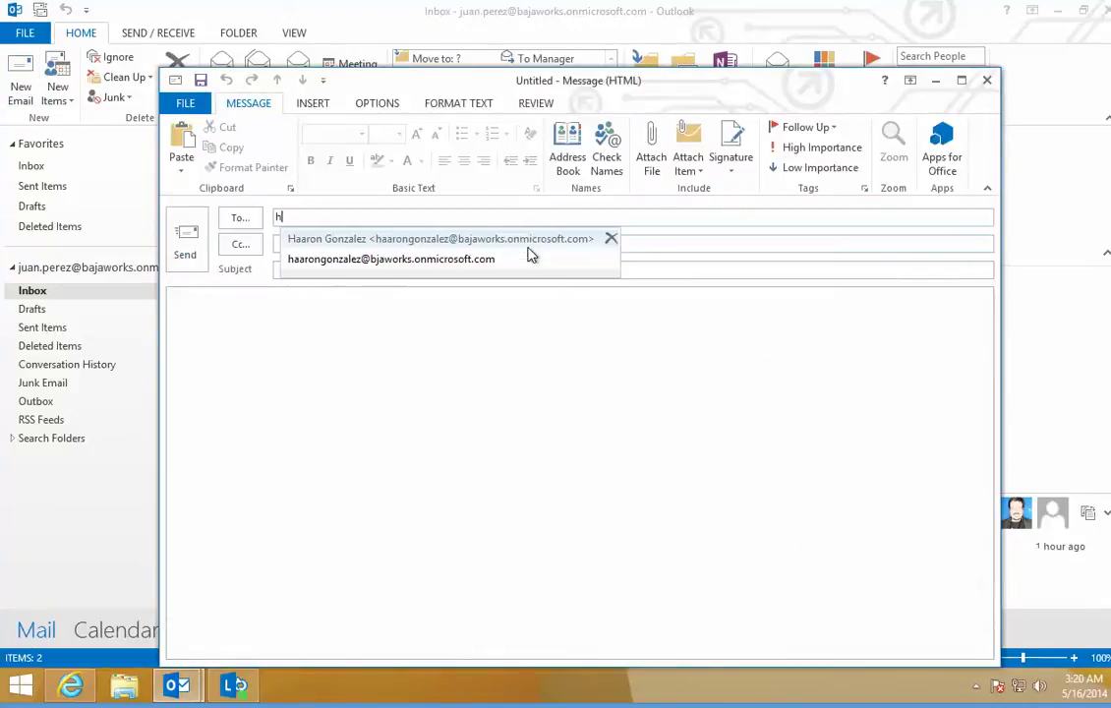
Step: Confirm the recipient and attach the Reporte Financiero document from the Desktop
{"action": "left_click", "coordinate": [529, 248]}
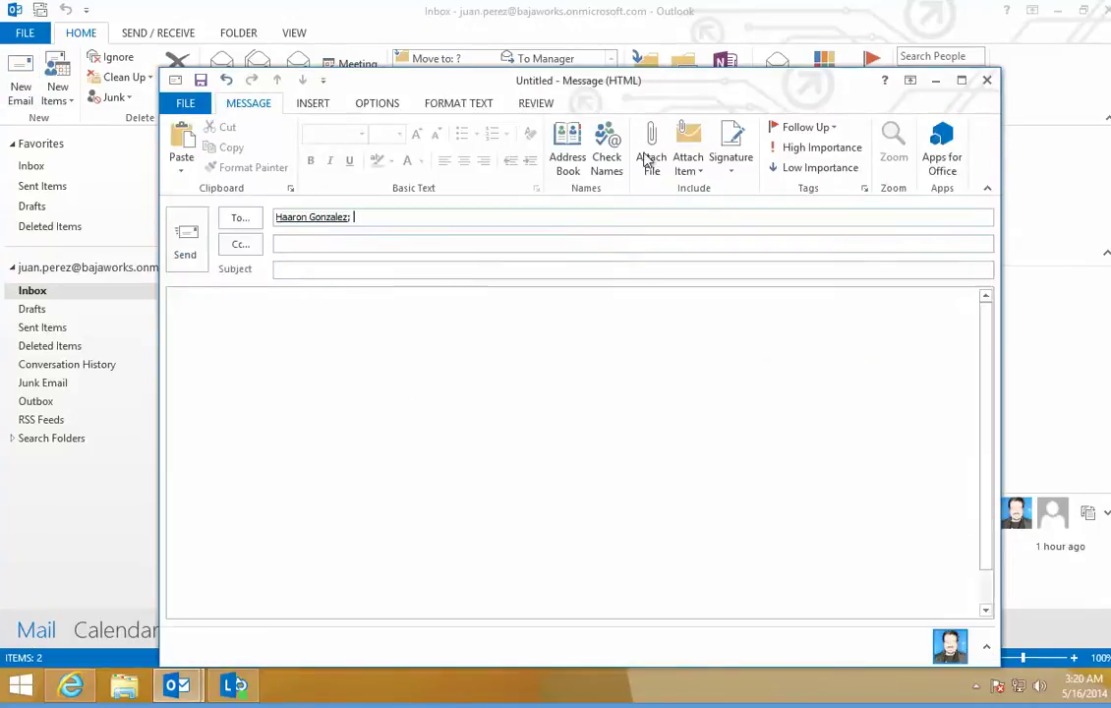
{"action": "left_click", "coordinate": [650, 155]}
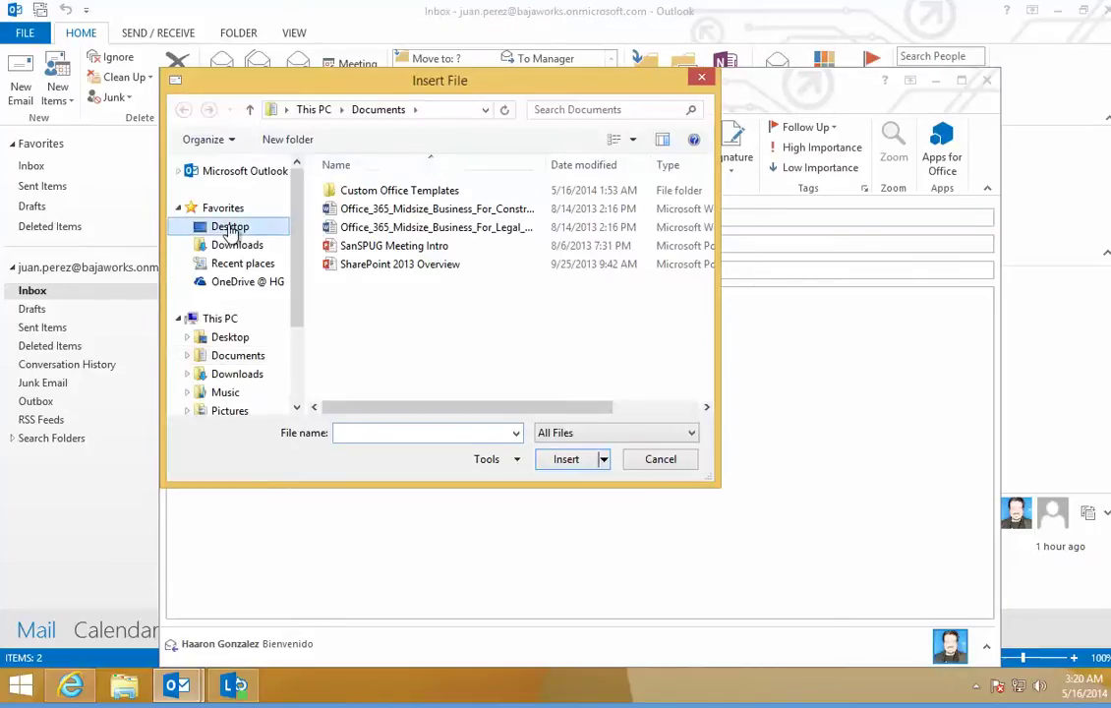
{"action": "left_click", "coordinate": [229, 227]}
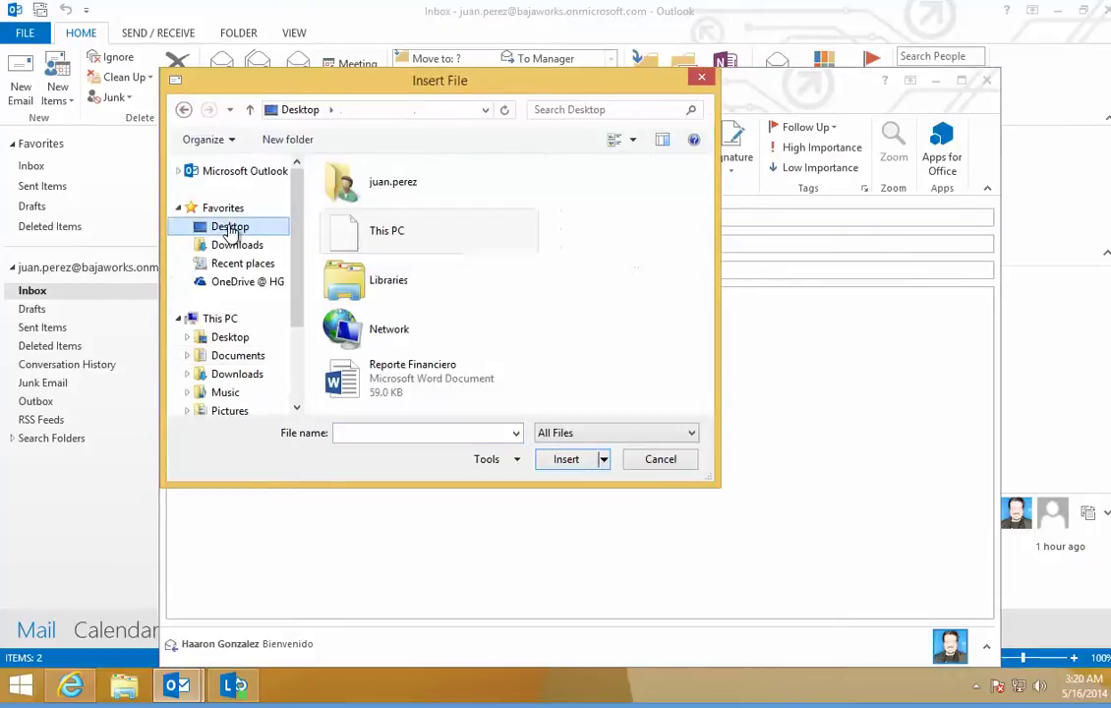
{"action": "left_click", "coordinate": [429, 384]}
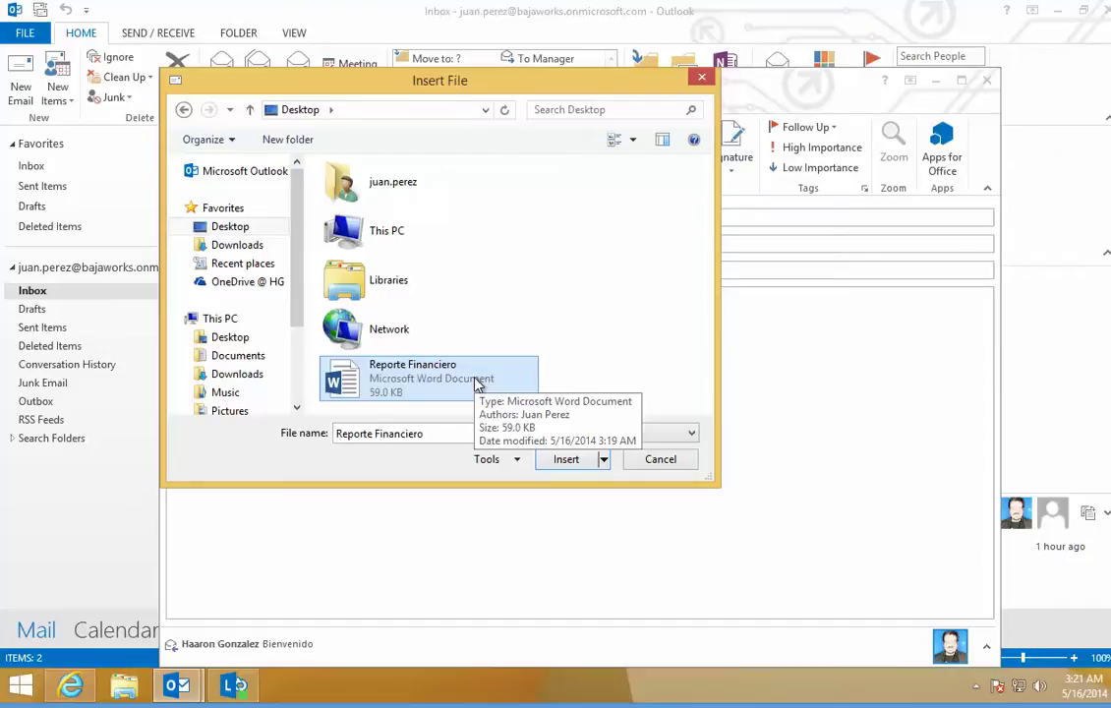
{"action": "double_click", "coordinate": [476, 384]}
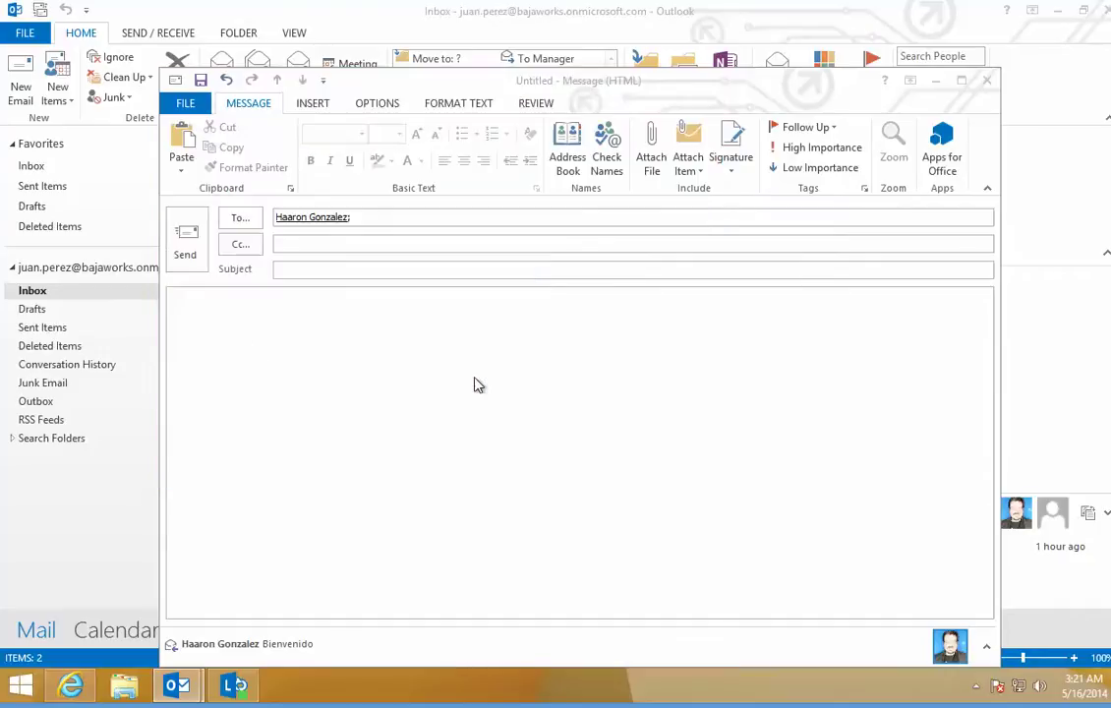
Step: Enter the subject 'Favor de revisar documento', paste the same text into the body, and maximize the window
{"action": "left_click", "coordinate": [335, 270]}
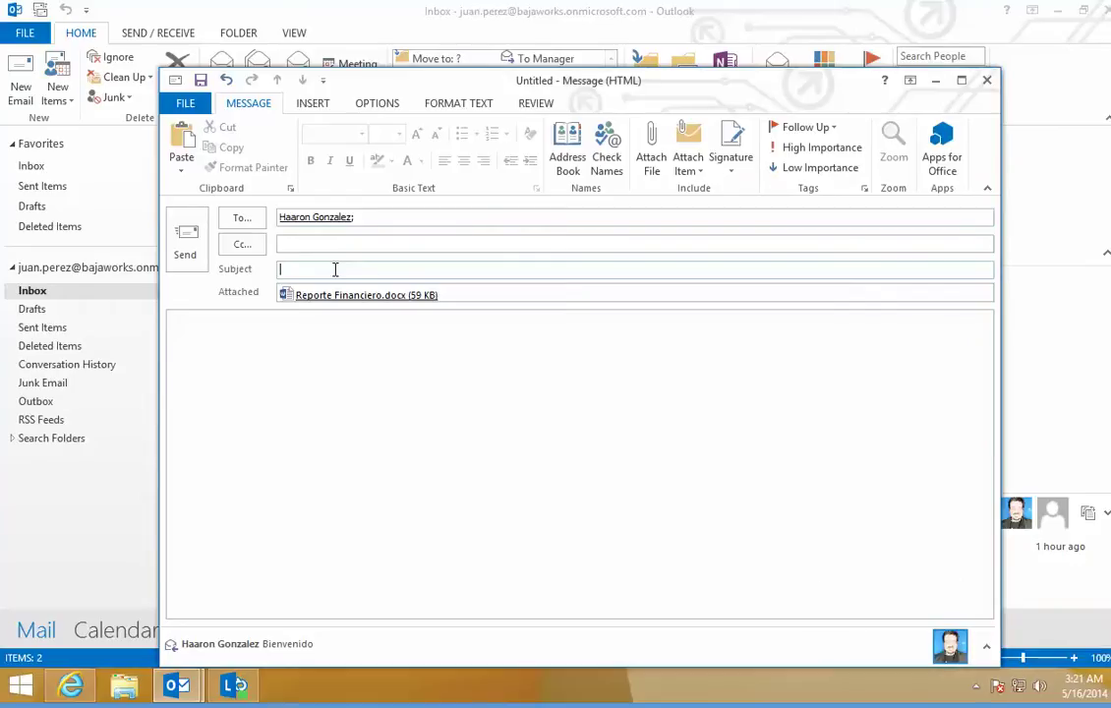
{"action": "type", "text": "Favor de revisar documento"}
{"action": "left_click_drag", "start_coordinate": [408, 269], "coordinate": [185, 241]}
{"action": "key", "text": "ctrl+c"}
{"action": "left_click", "coordinate": [303, 330]}
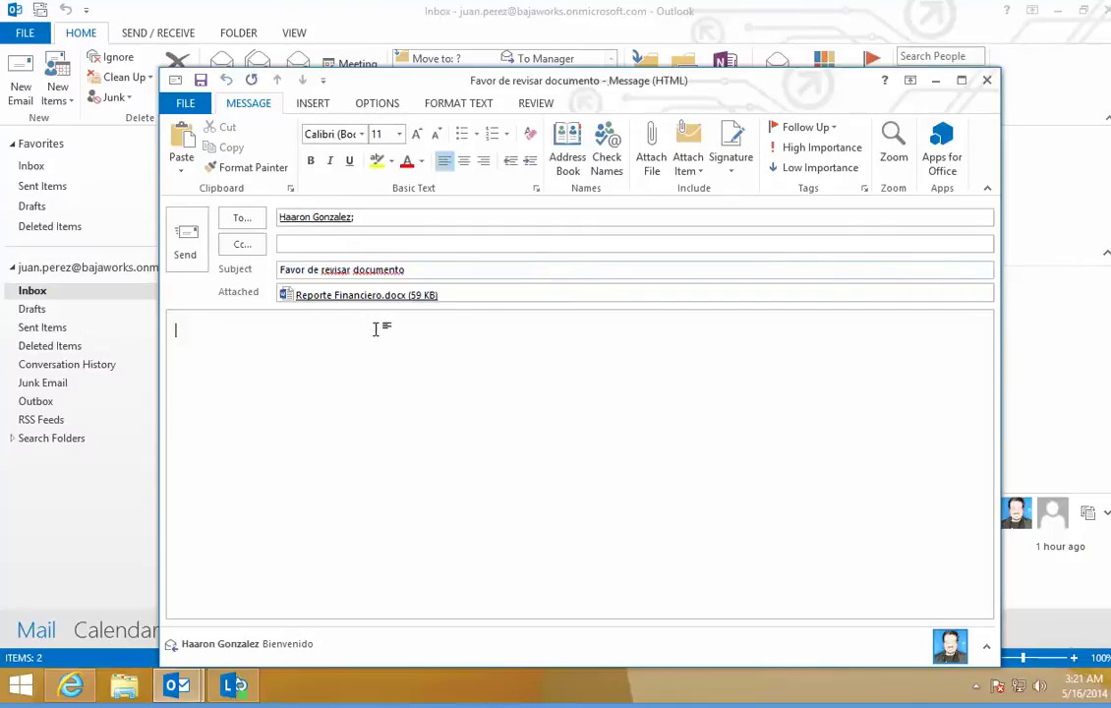
{"action": "key", "text": "ctrl+v"}
{"action": "left_click", "coordinate": [961, 80]}
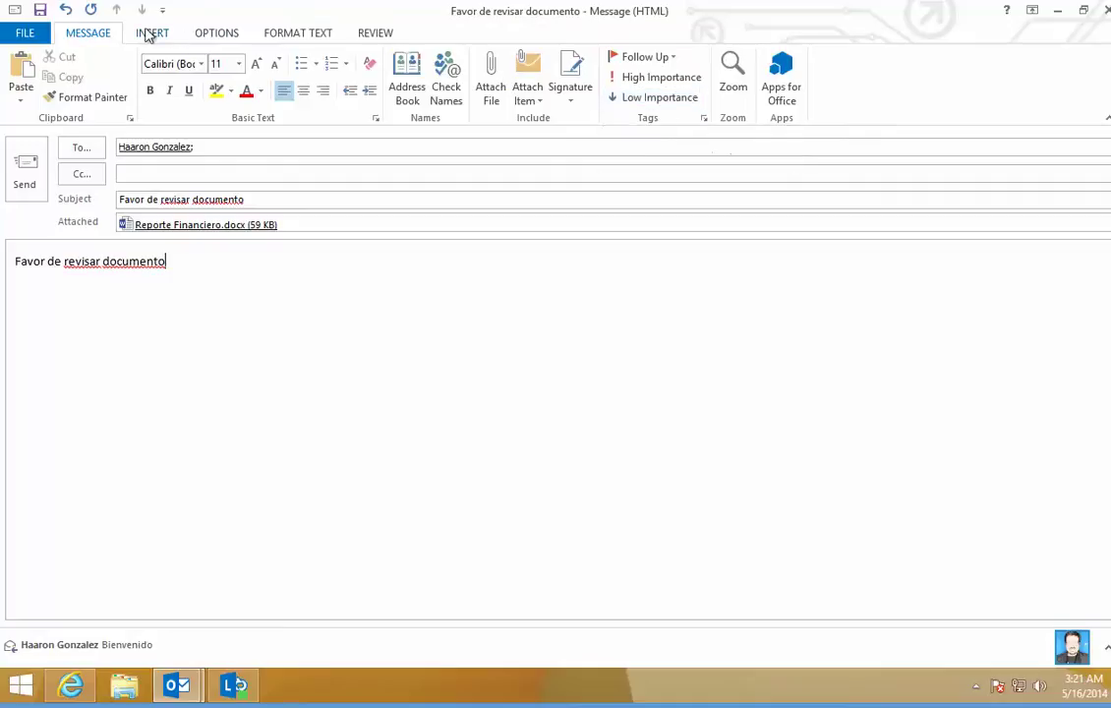
Step: Apply Do Not Forward permission, send the message, and accept the attachment protection notice
{"action": "left_click", "coordinate": [204, 35]}
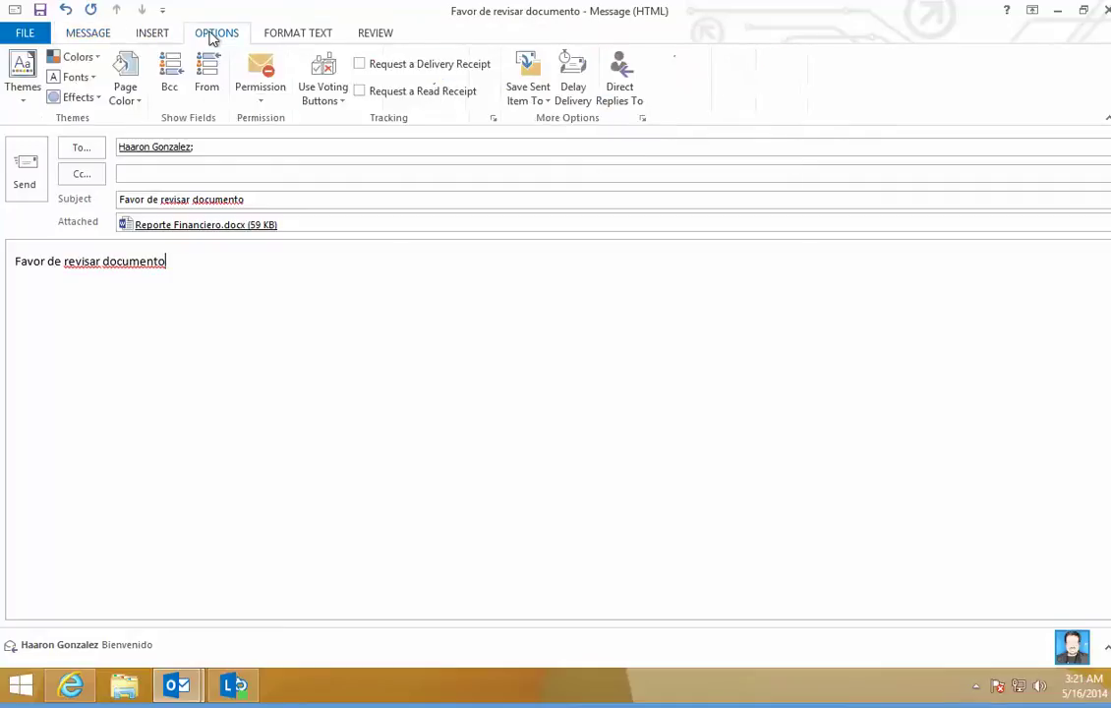
{"action": "left_click", "coordinate": [262, 94]}
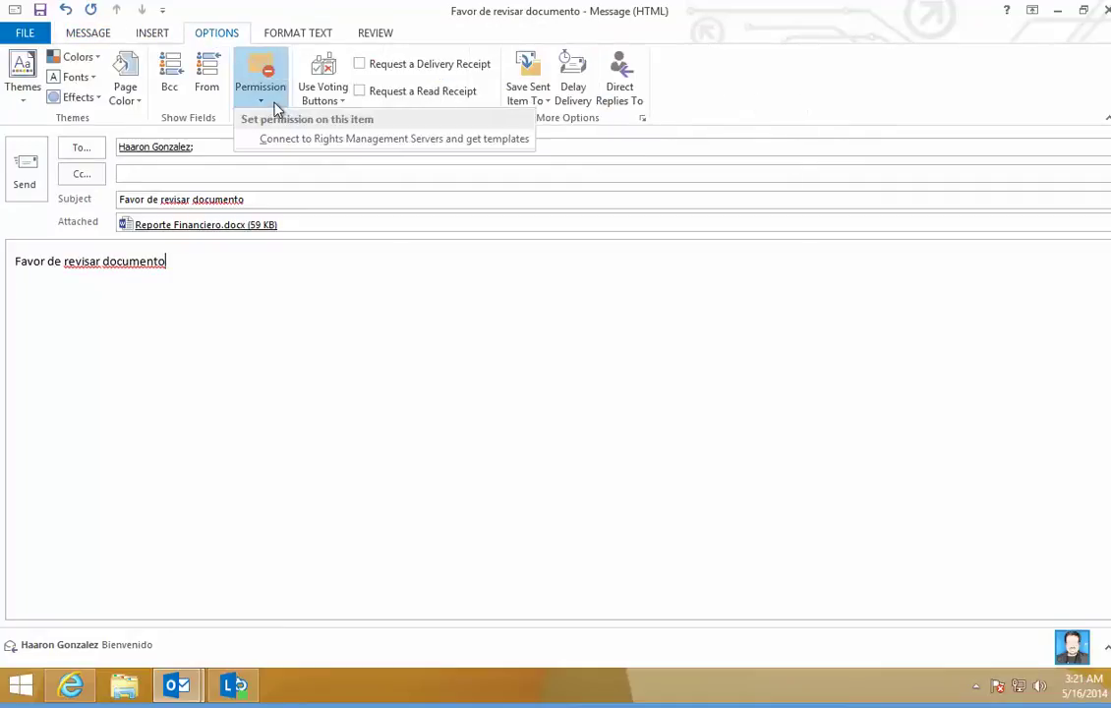
{"action": "left_click", "coordinate": [329, 140]}
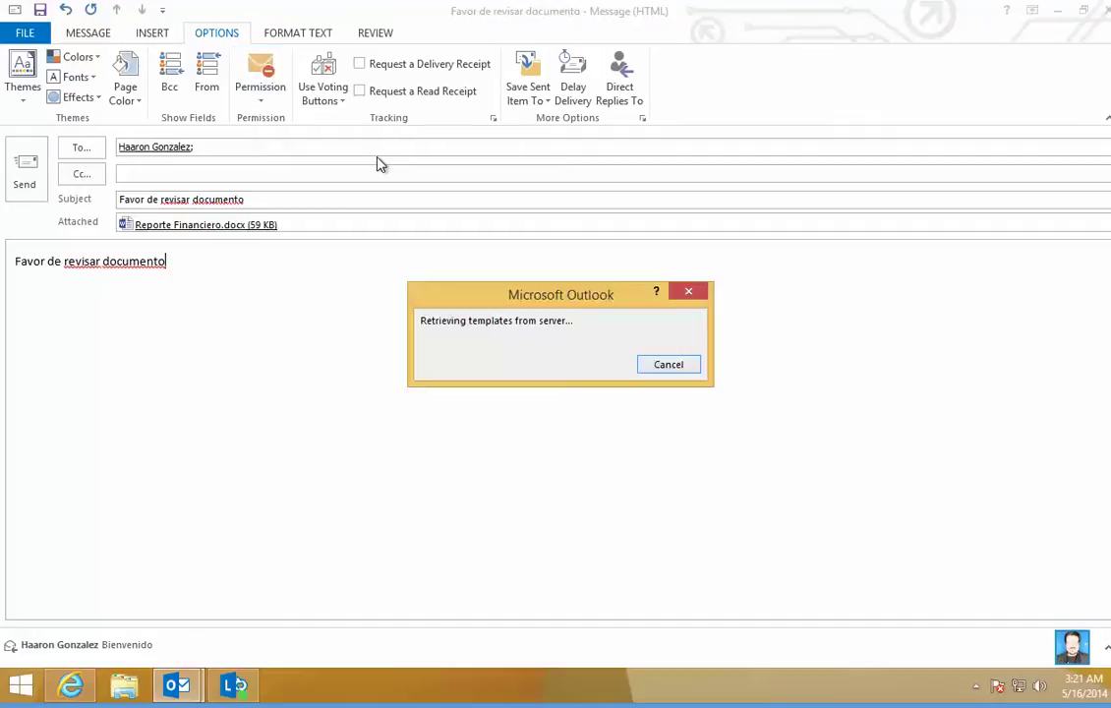
{"action": "left_click", "coordinate": [264, 97]}
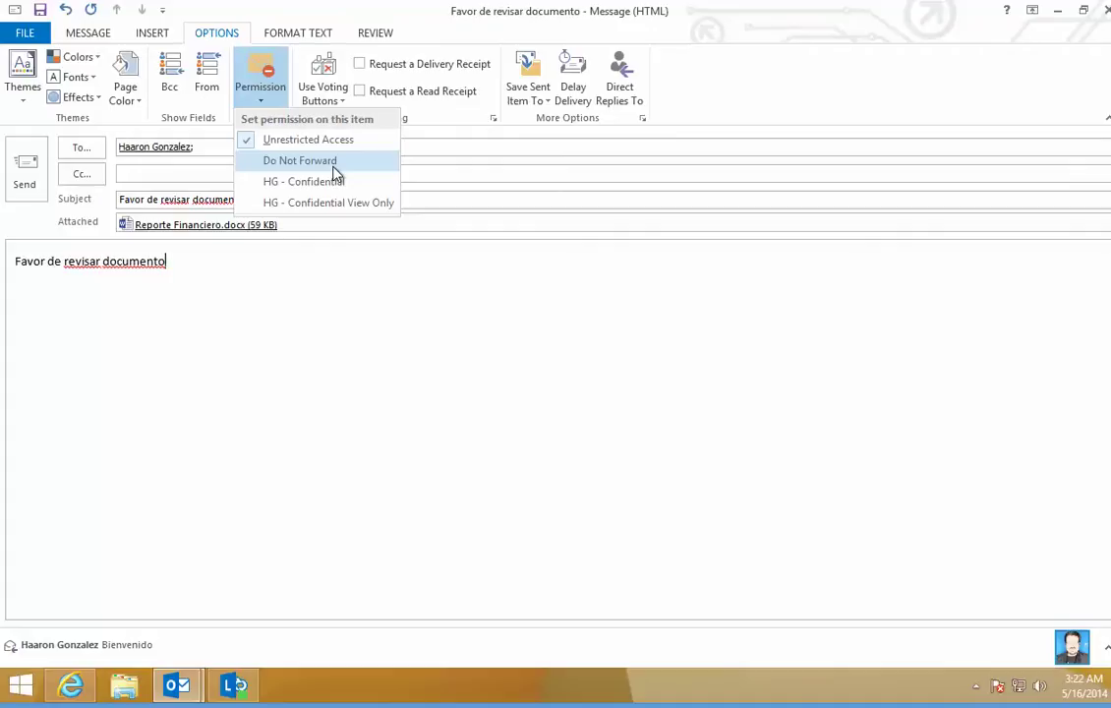
{"action": "left_click", "coordinate": [334, 166]}
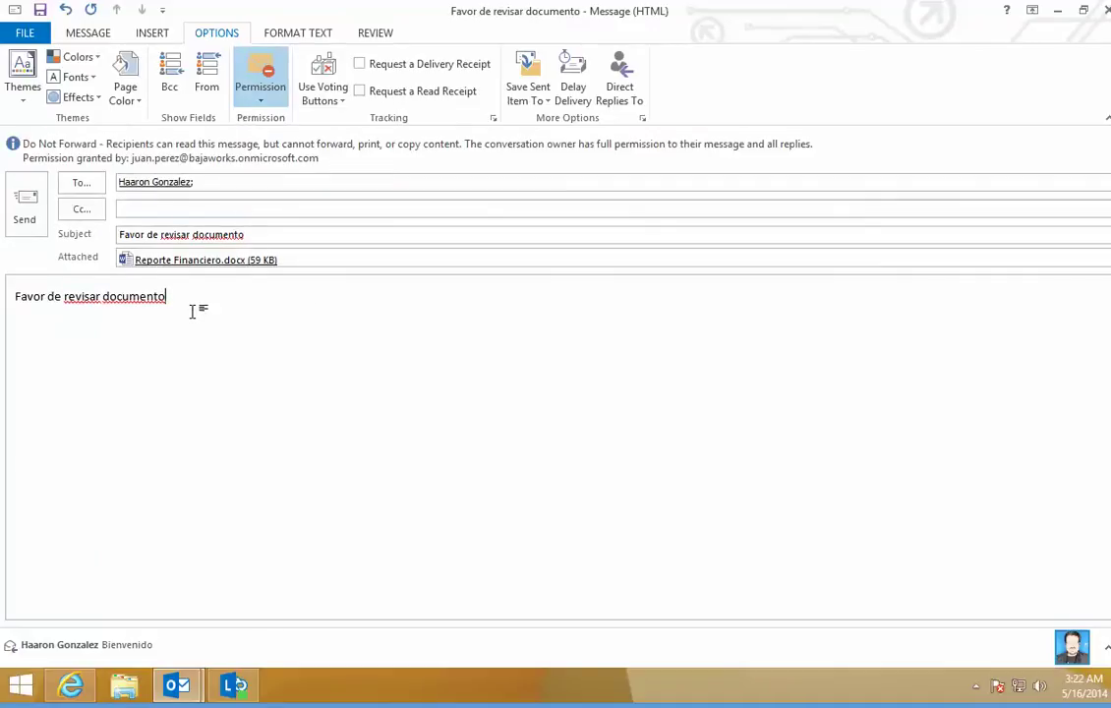
{"action": "left_click", "coordinate": [26, 211]}
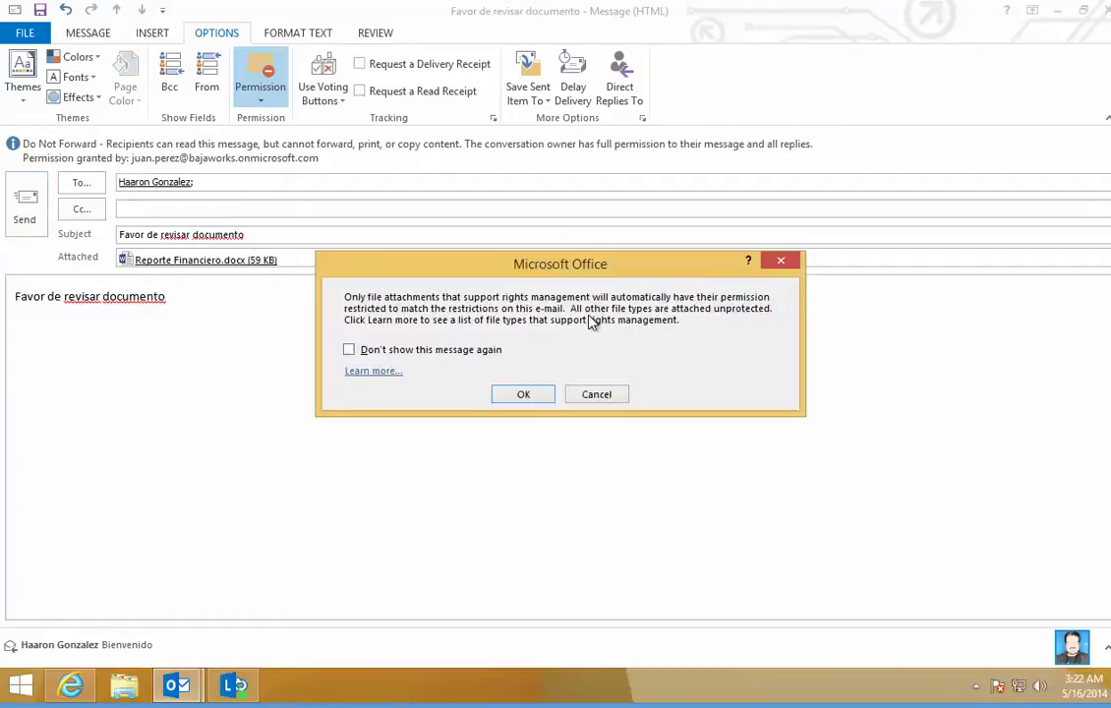
{"action": "left_click", "coordinate": [523, 394]}
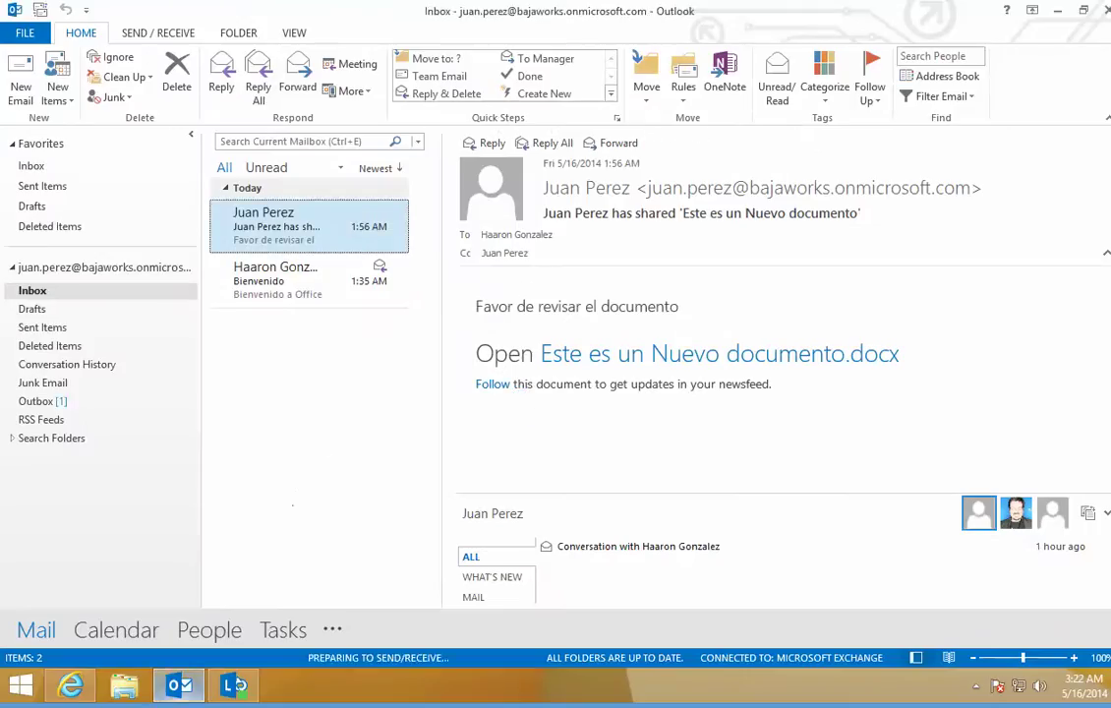
Step: Switch to the recipient's Outlook inbox and open the newest protected message
{"action": "mouse_move", "coordinate": [177, 685]}
{"action": "left_click", "coordinate": [234, 686]}
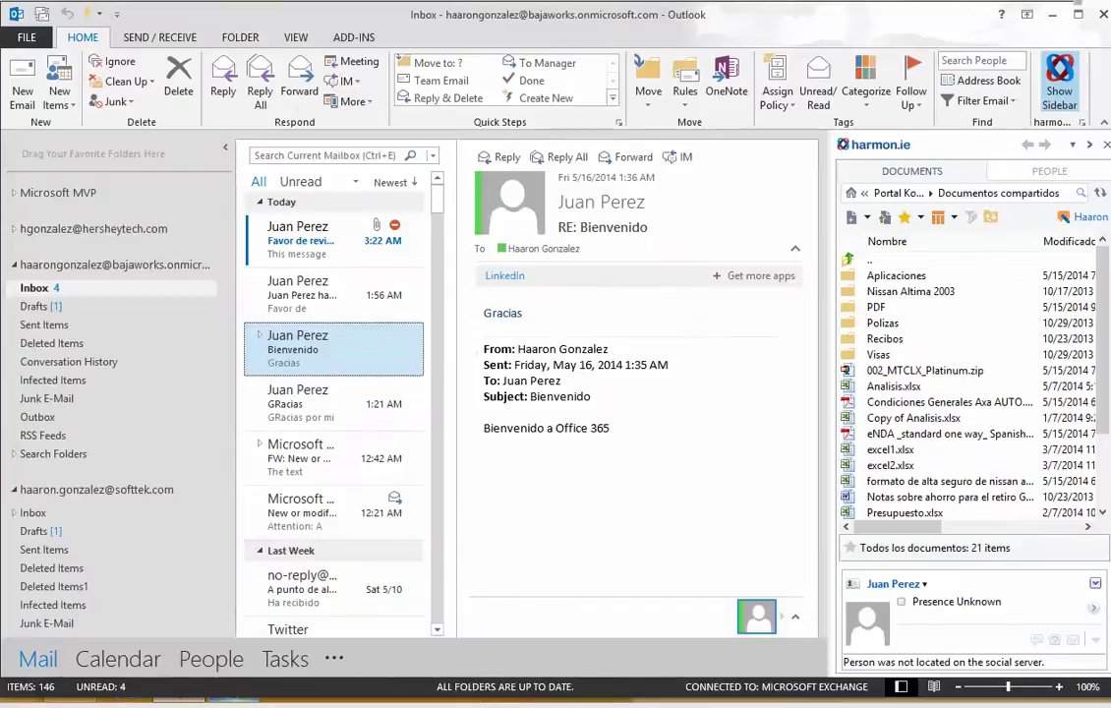
{"action": "left_click", "coordinate": [313, 253]}
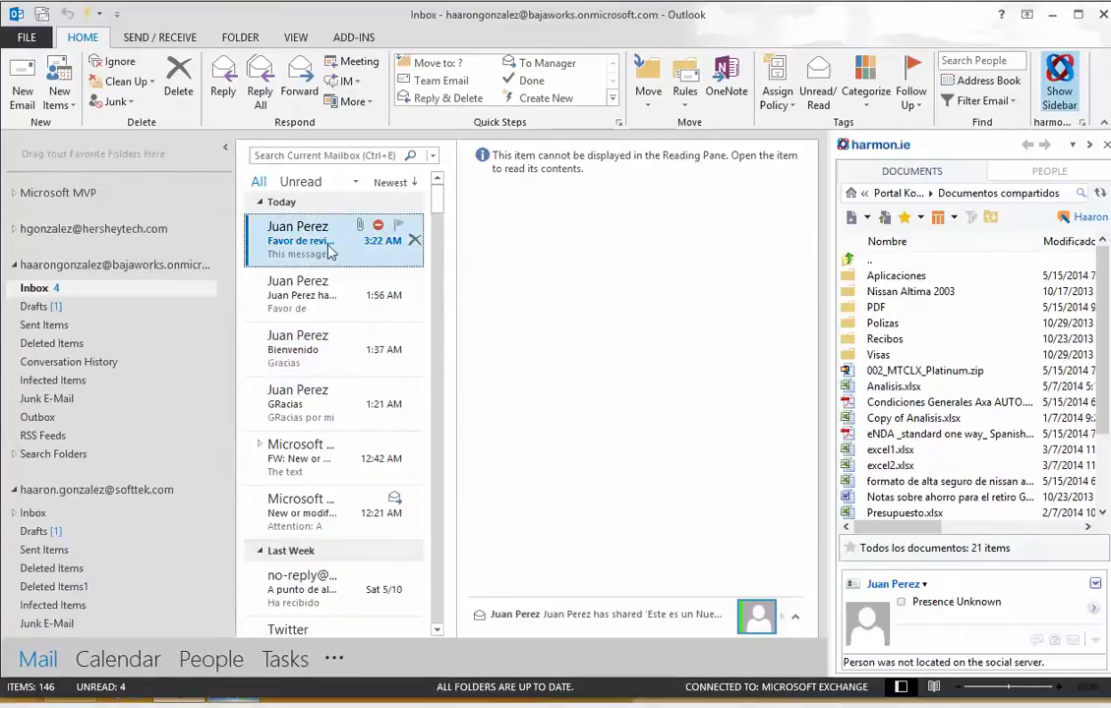
{"action": "double_click", "coordinate": [330, 252]}
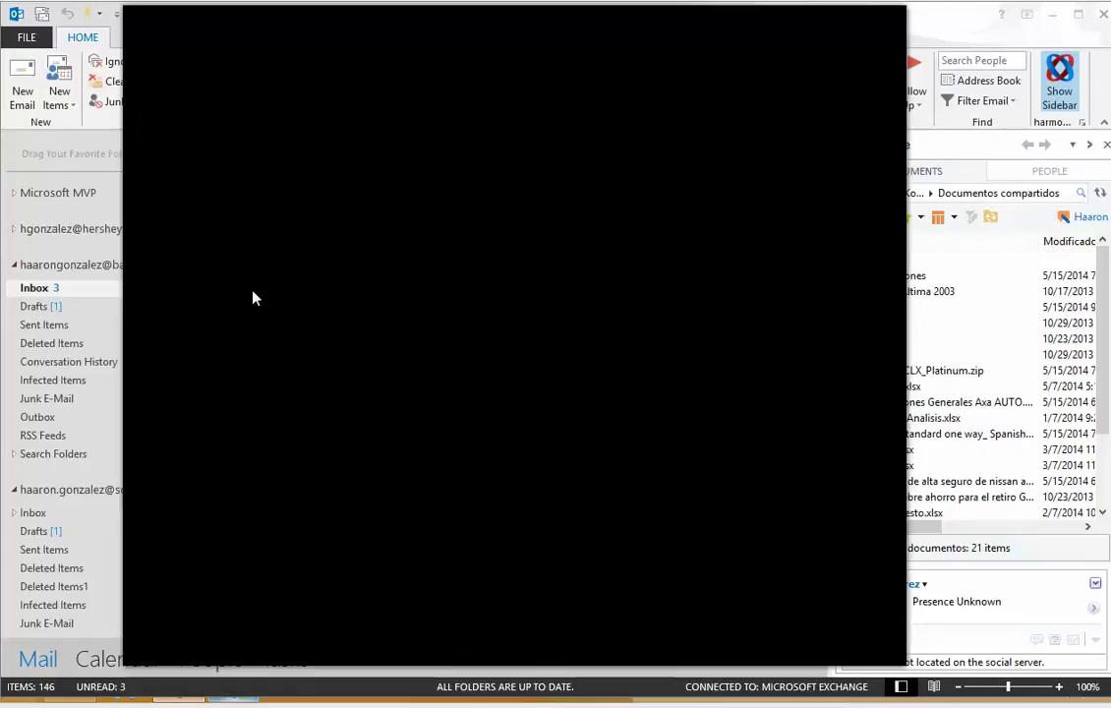
Step: Open the attached report, check that My Permission is view-only, and dismiss the save warning
{"action": "right_click", "coordinate": [285, 305]}
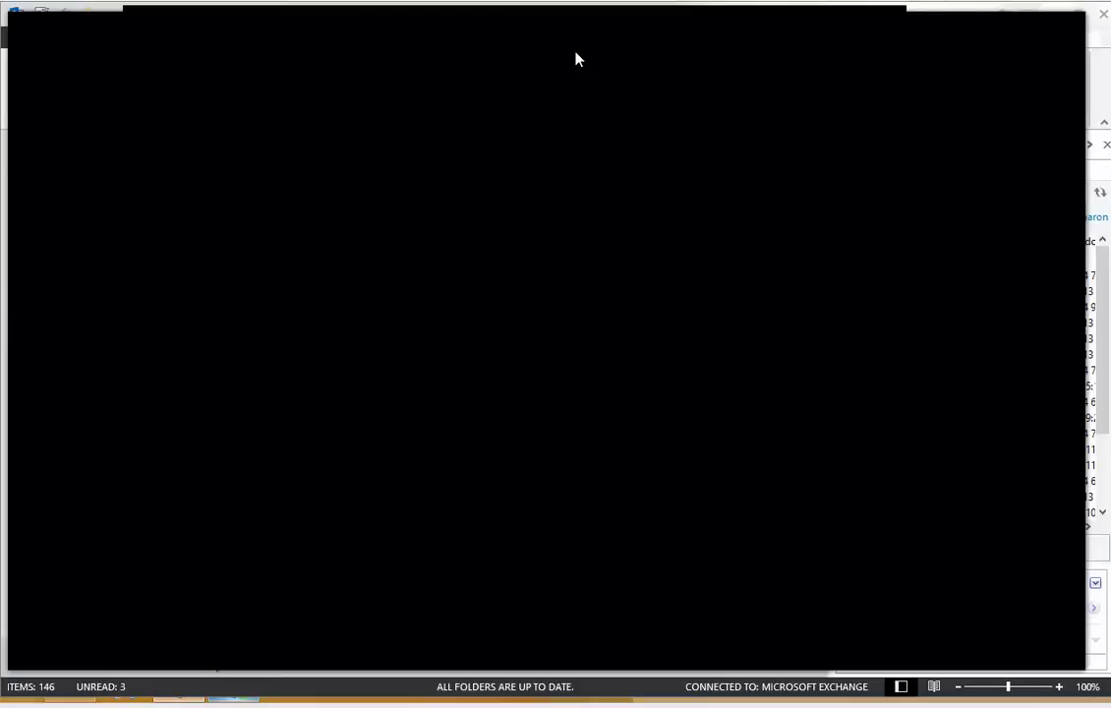
{"action": "left_click", "coordinate": [613, 67]}
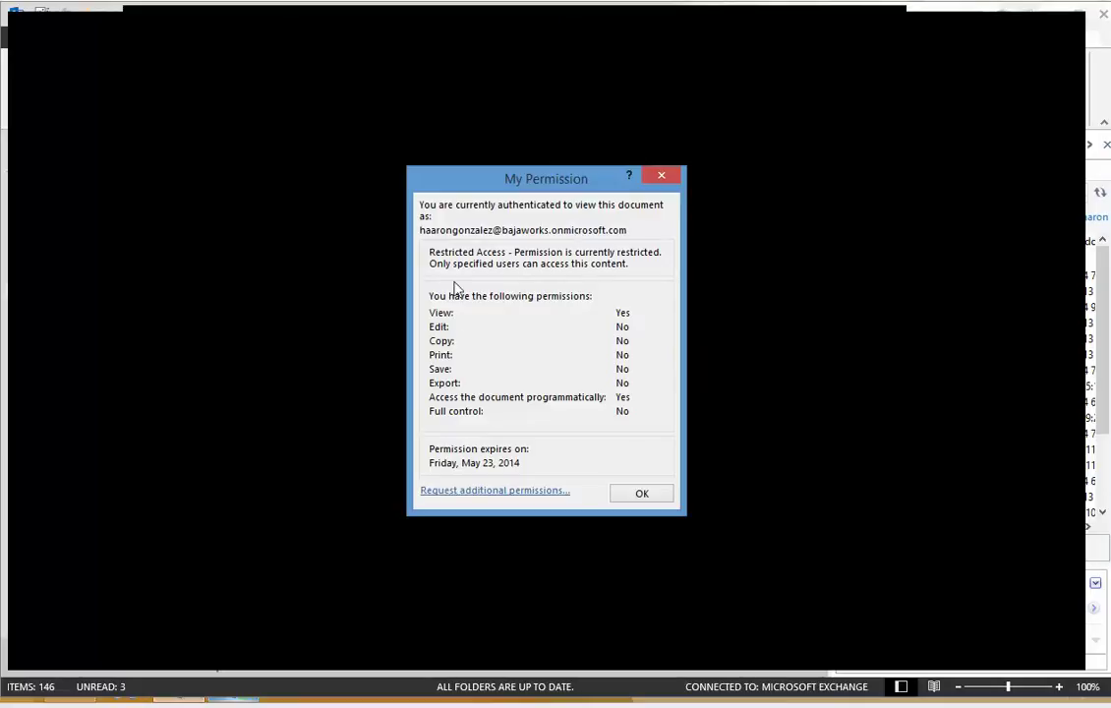
{"action": "left_click", "coordinate": [641, 494]}
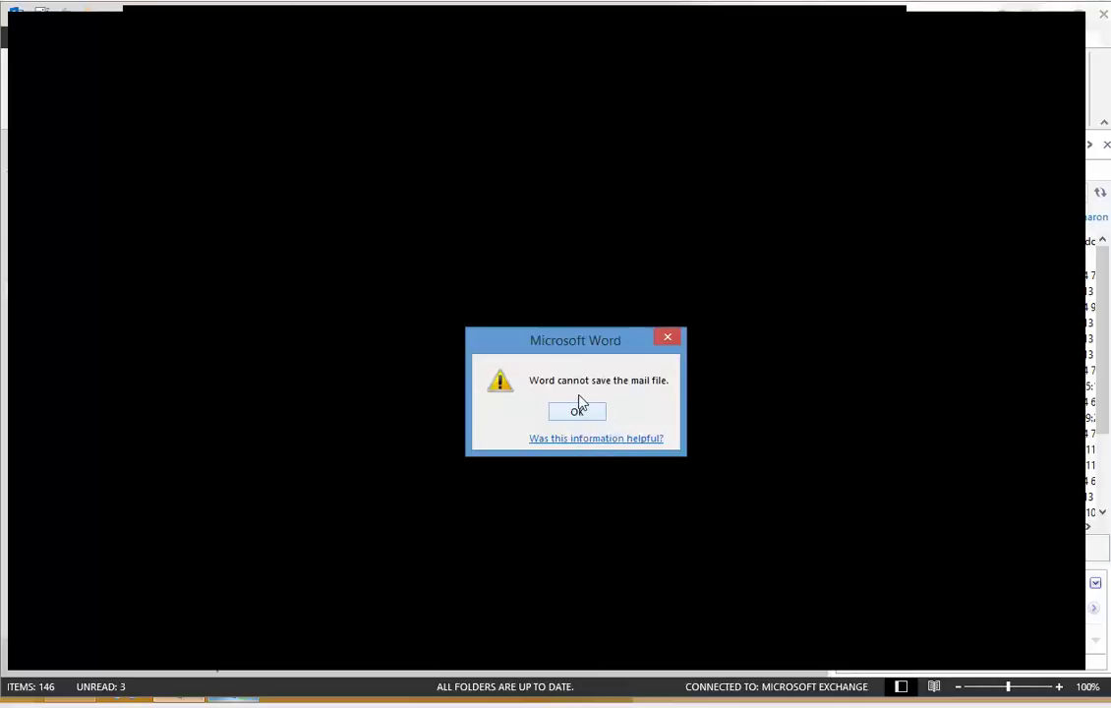
{"action": "left_click", "coordinate": [575, 413]}
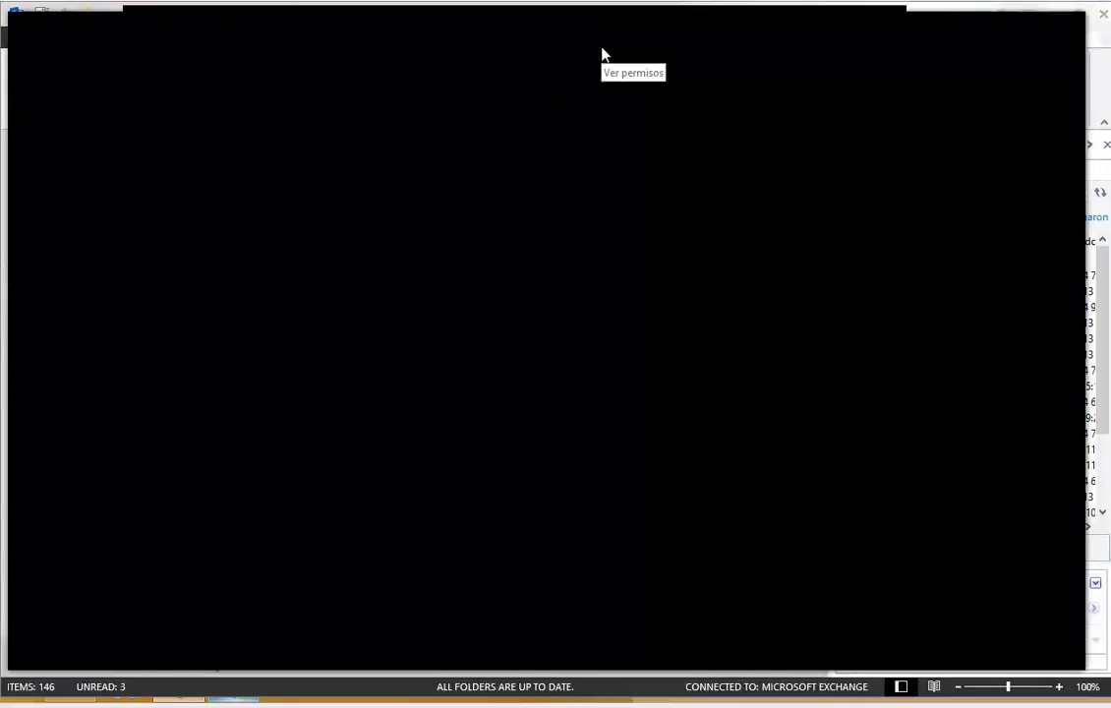
Step: Switch Word's read mode layout to Paper Layout
{"action": "left_click", "coordinate": [159, 20]}
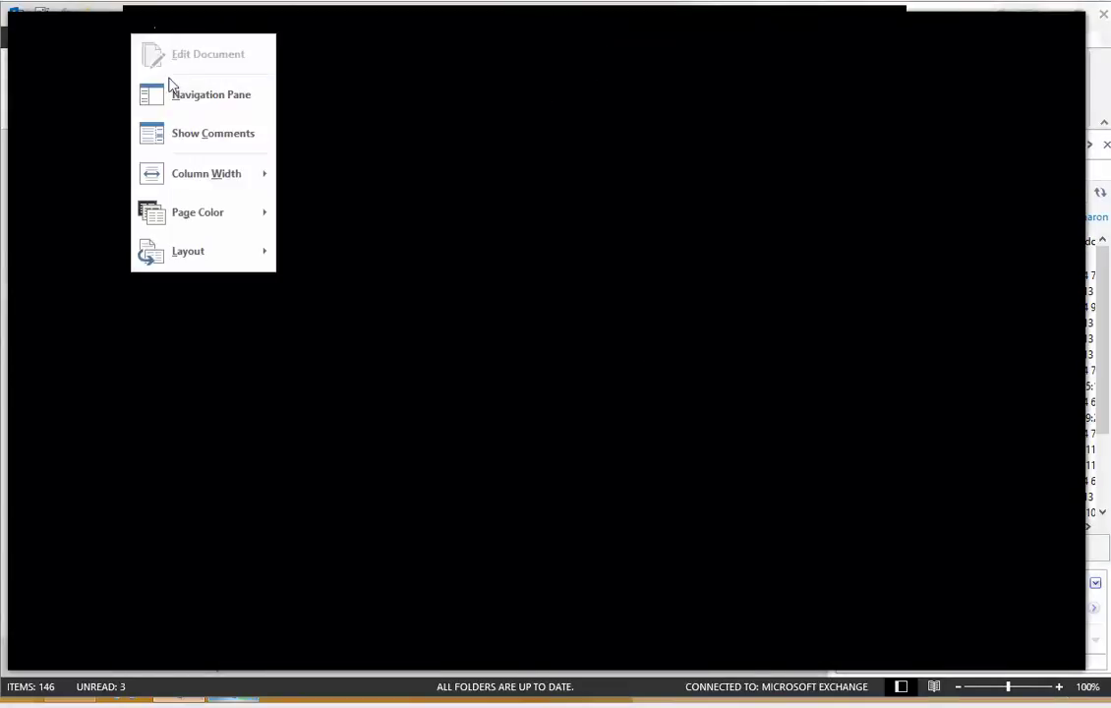
{"action": "mouse_move", "coordinate": [179, 256]}
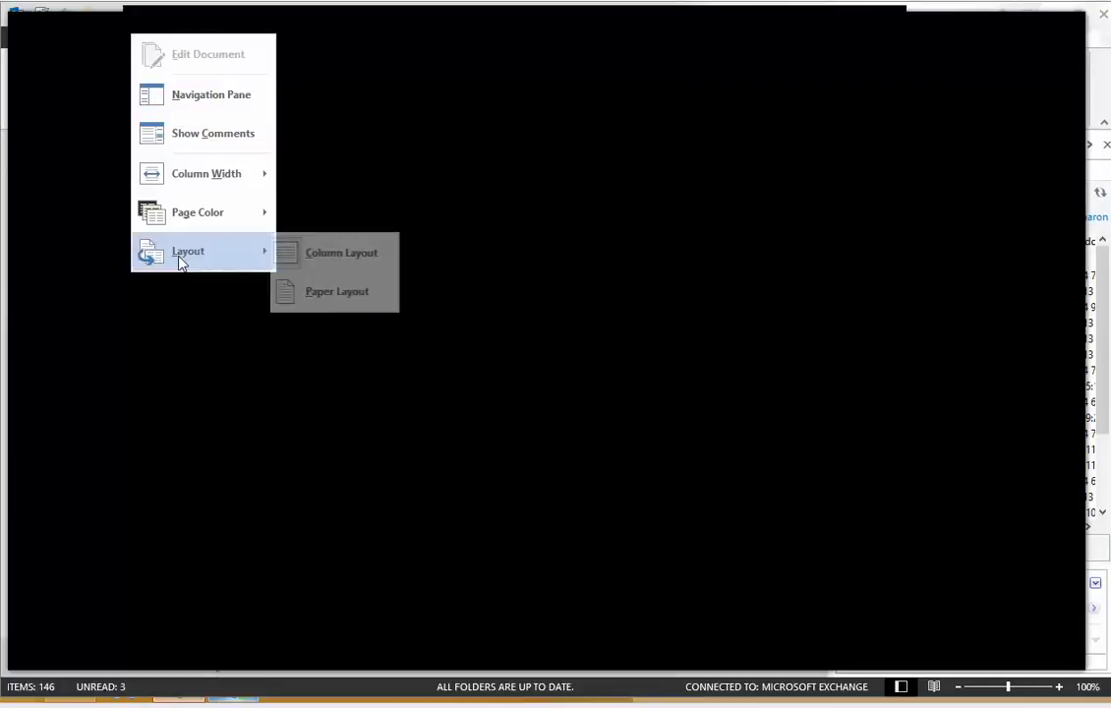
{"action": "left_click", "coordinate": [328, 295]}
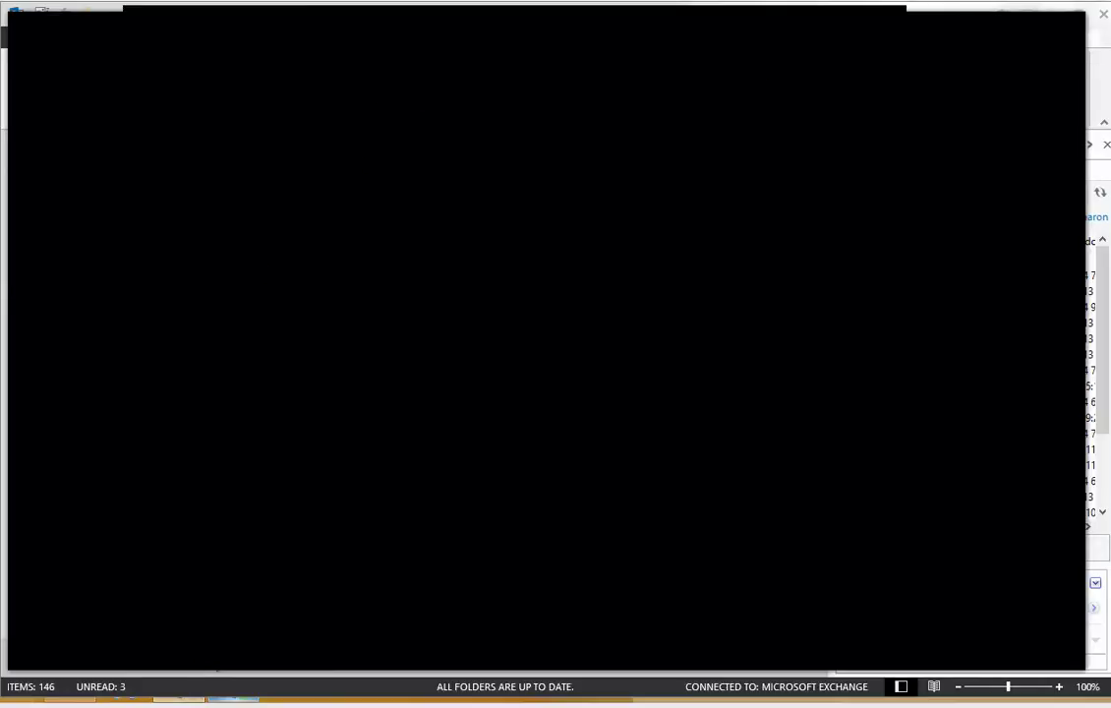
Step: Bring the SharePoint admin window forward and go to Outlook on the web
{"action": "left_click", "coordinate": [231, 692]}
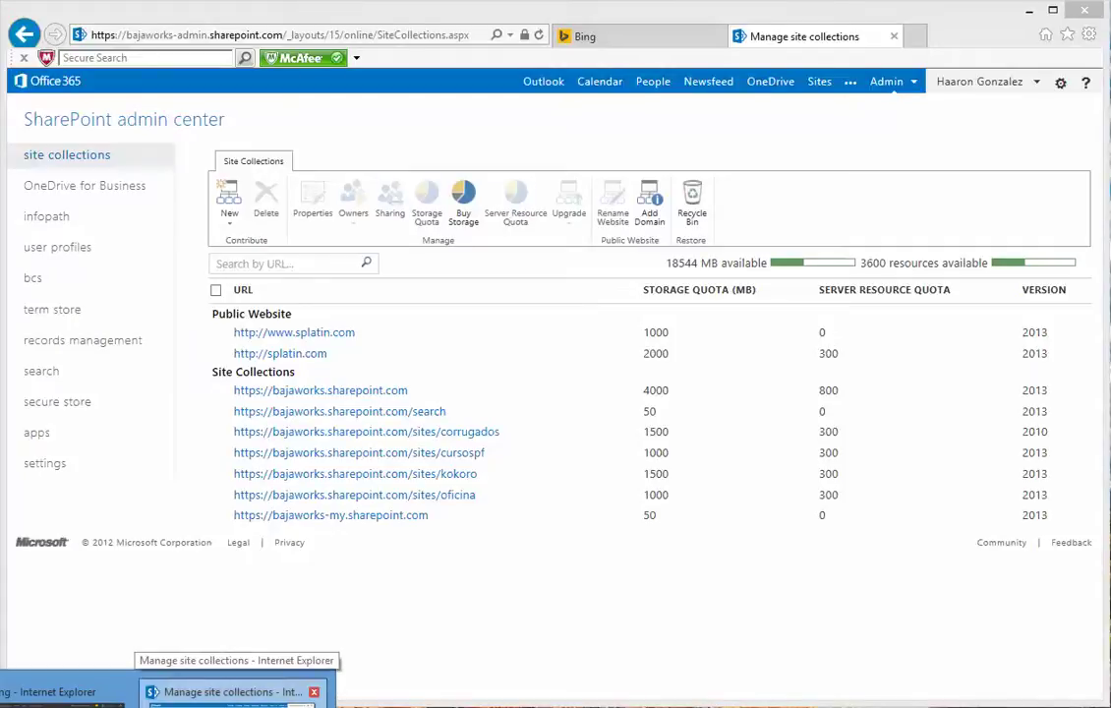
{"action": "left_click", "coordinate": [546, 85]}
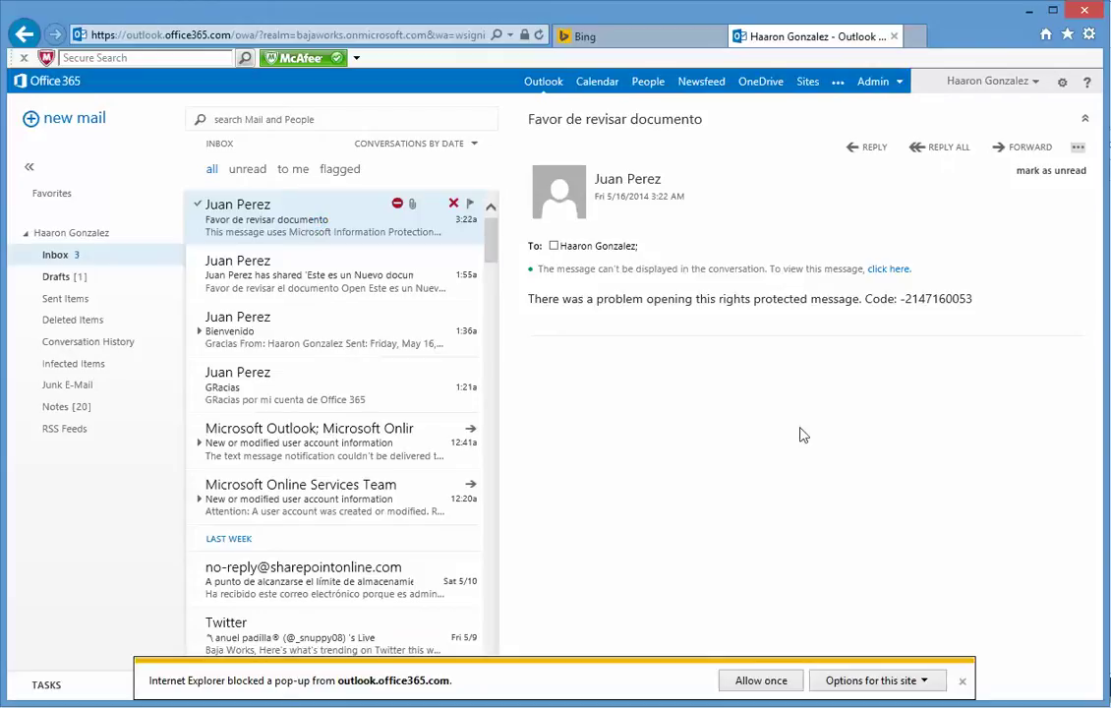
Step: Always allow pop-ups from the Outlook Web App site
{"action": "left_click", "coordinate": [761, 681]}
{"action": "left_click", "coordinate": [924, 688]}
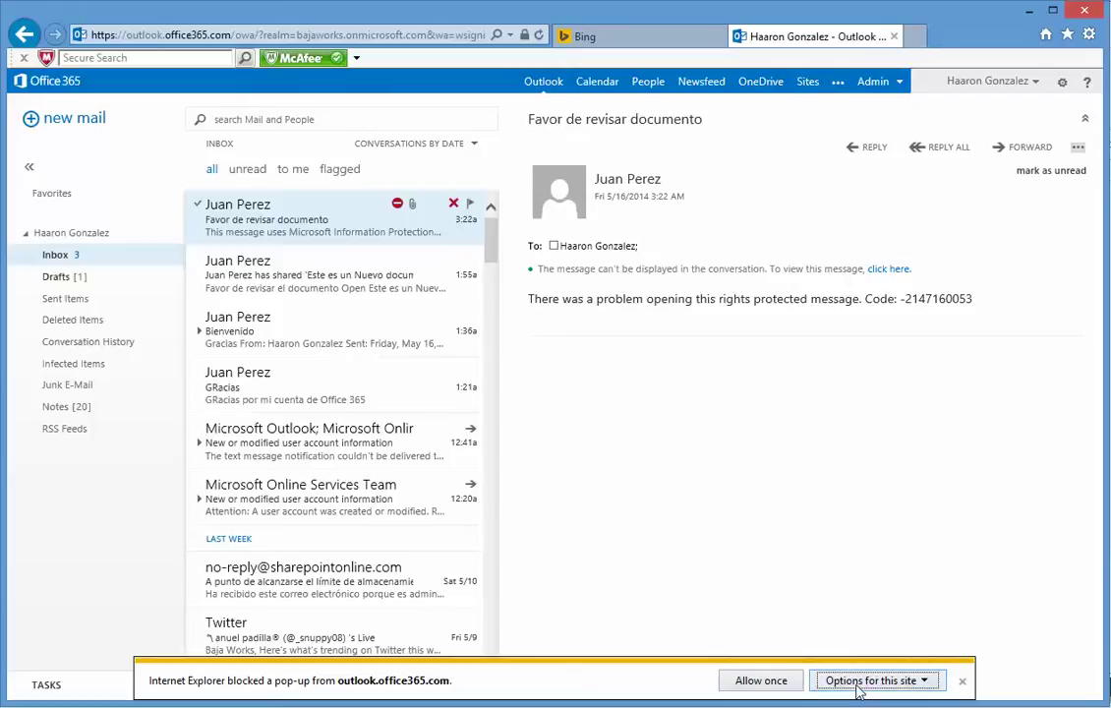
{"action": "left_click", "coordinate": [762, 680]}
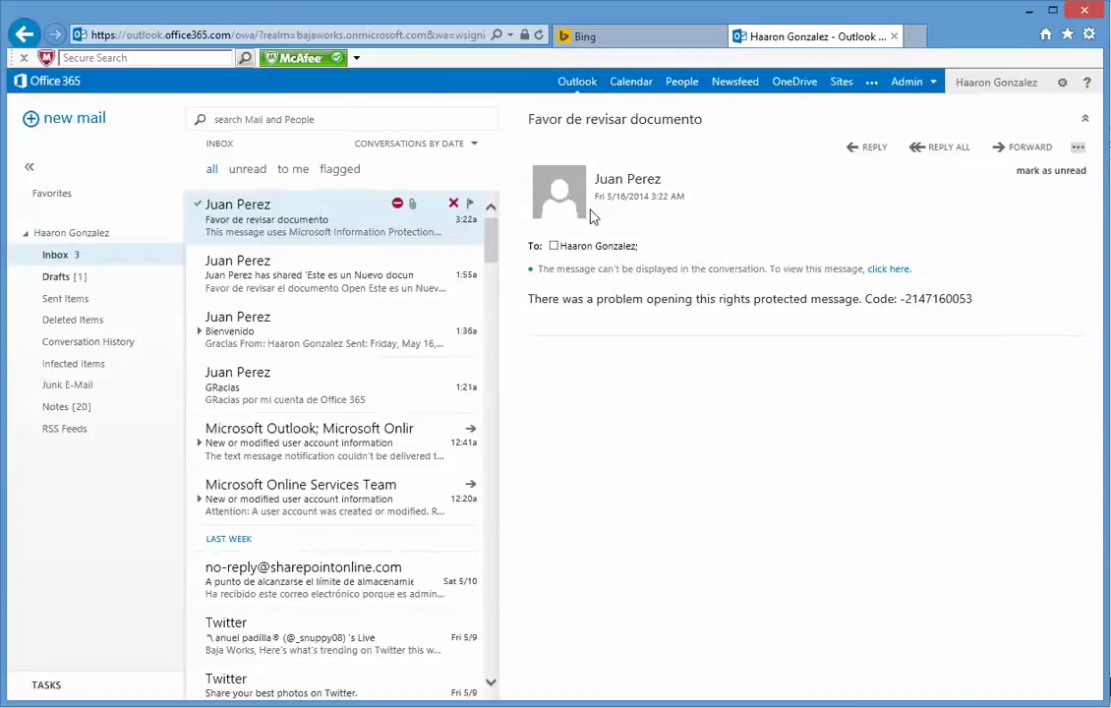
Step: Pop out the protected message, try opening its attachment, then close the separate window
{"action": "left_click", "coordinate": [889, 269]}
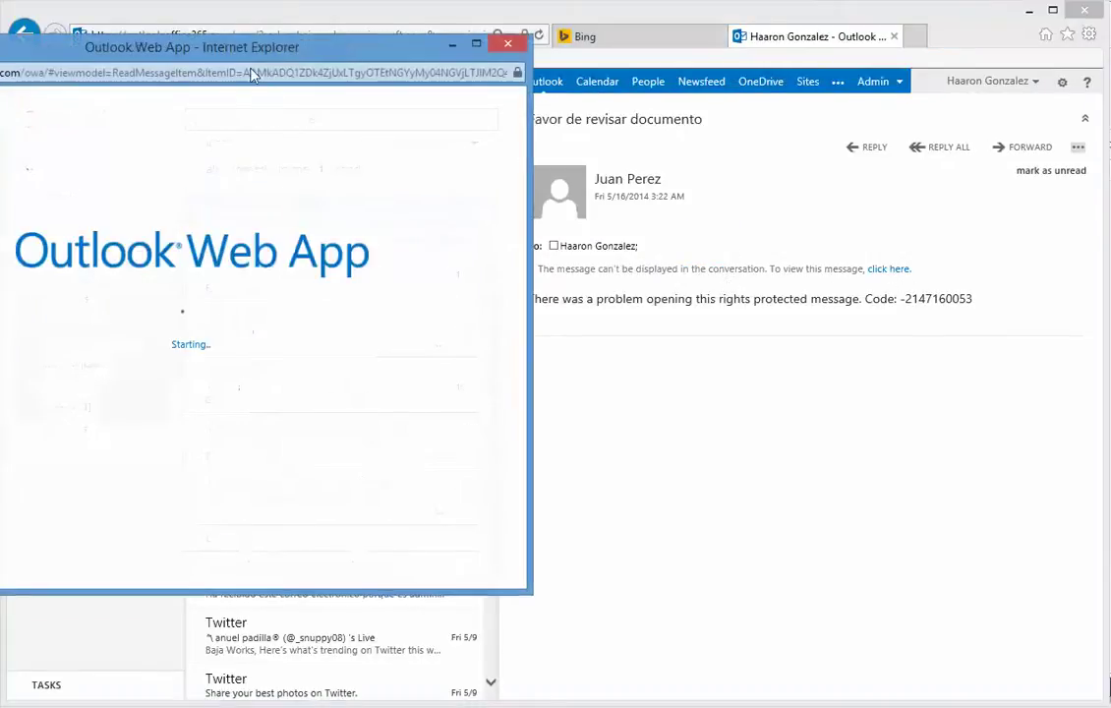
{"action": "left_click_drag", "start_coordinate": [224, 51], "coordinate": [586, 96]}
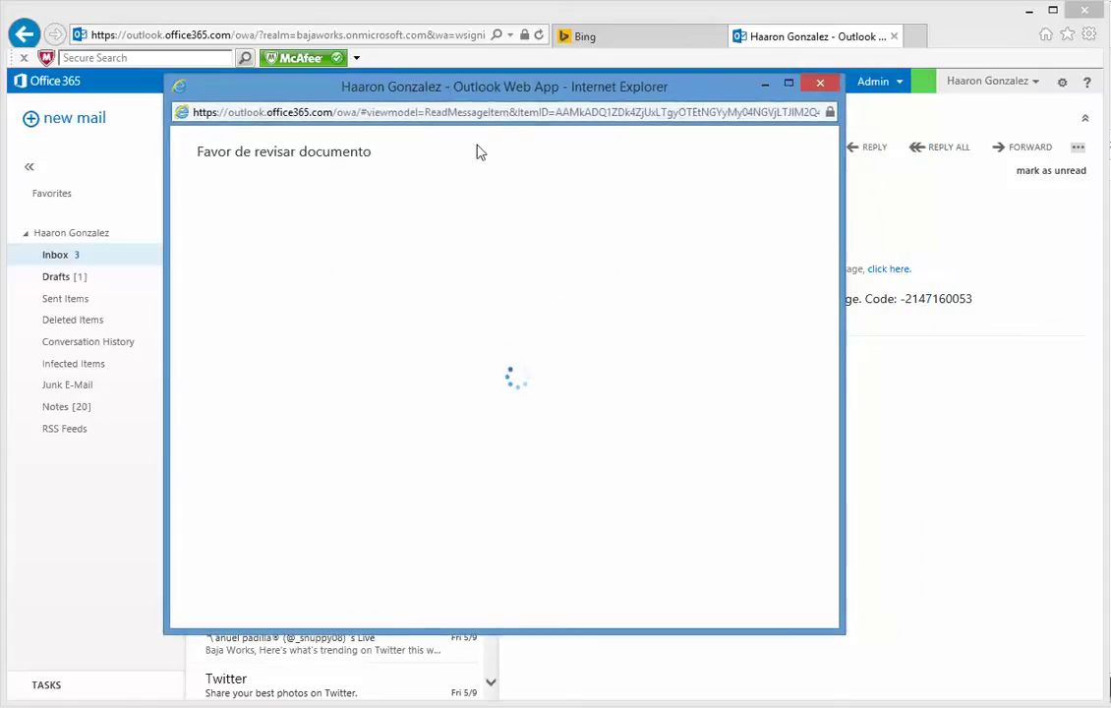
{"action": "left_click_drag", "start_coordinate": [249, 160], "coordinate": [365, 166]}
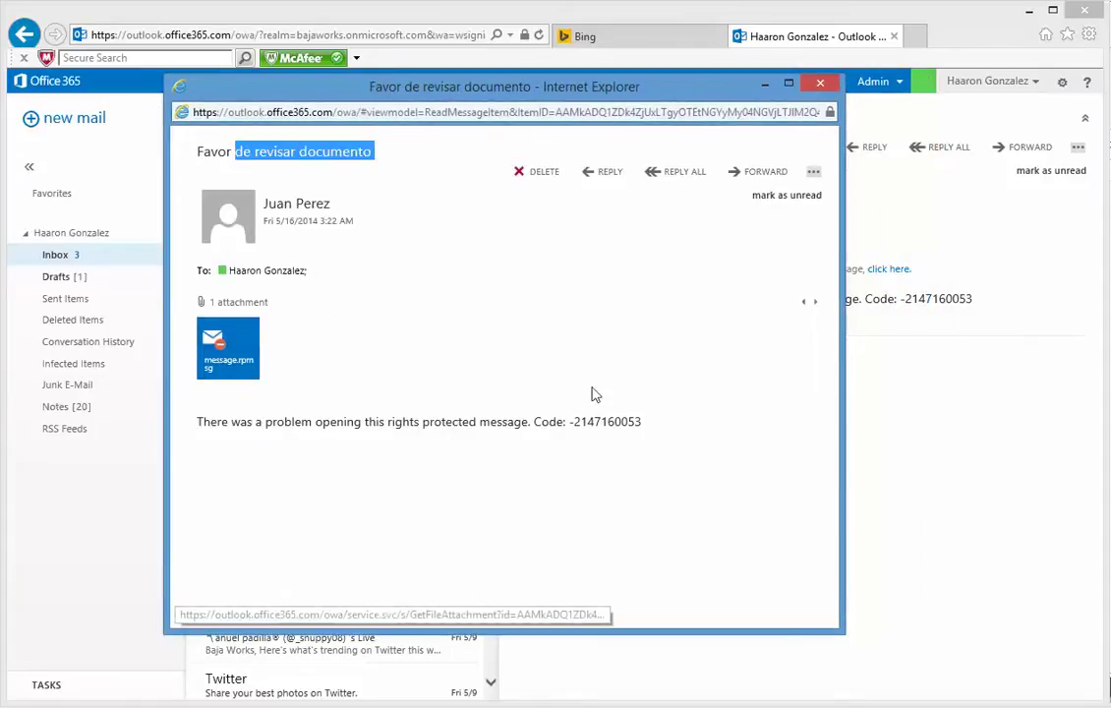
{"action": "left_click", "coordinate": [212, 335]}
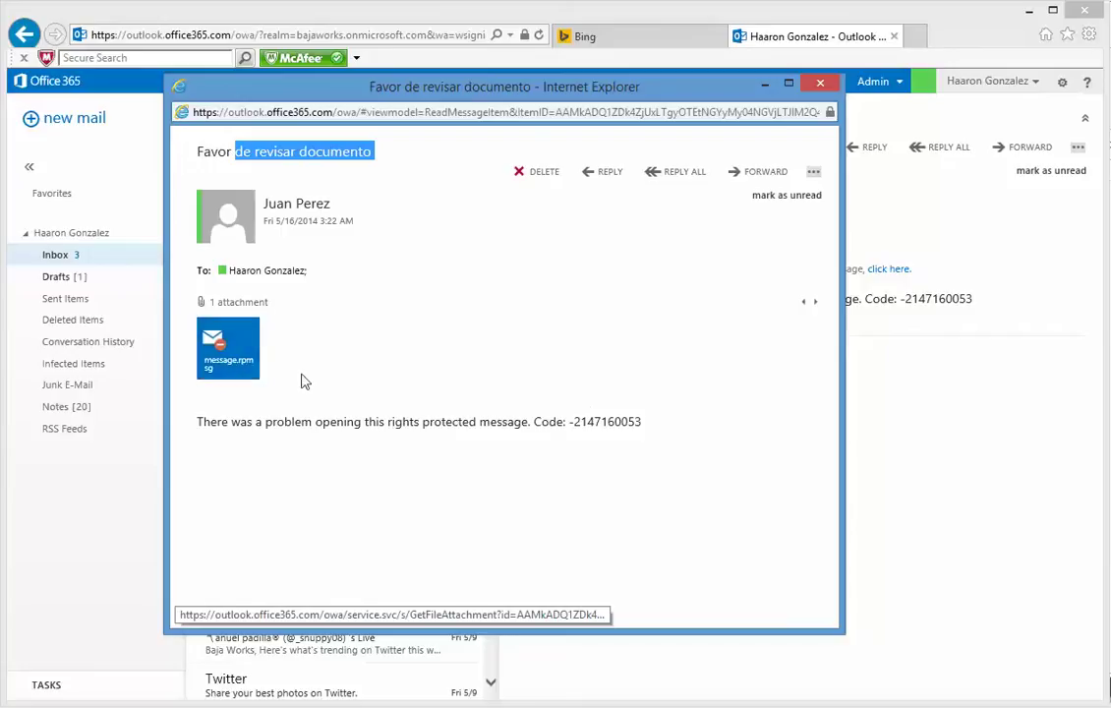
{"action": "left_click", "coordinate": [567, 610]}
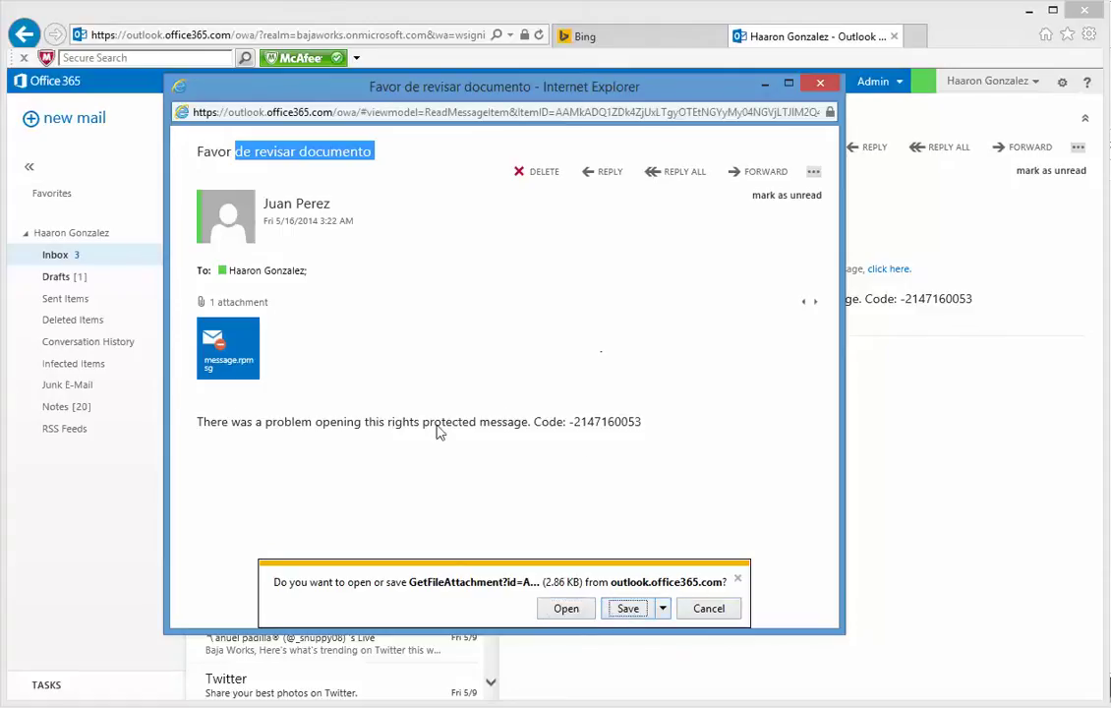
{"action": "left_click", "coordinate": [211, 149]}
{"action": "left_click_drag", "start_coordinate": [211, 149], "coordinate": [335, 143]}
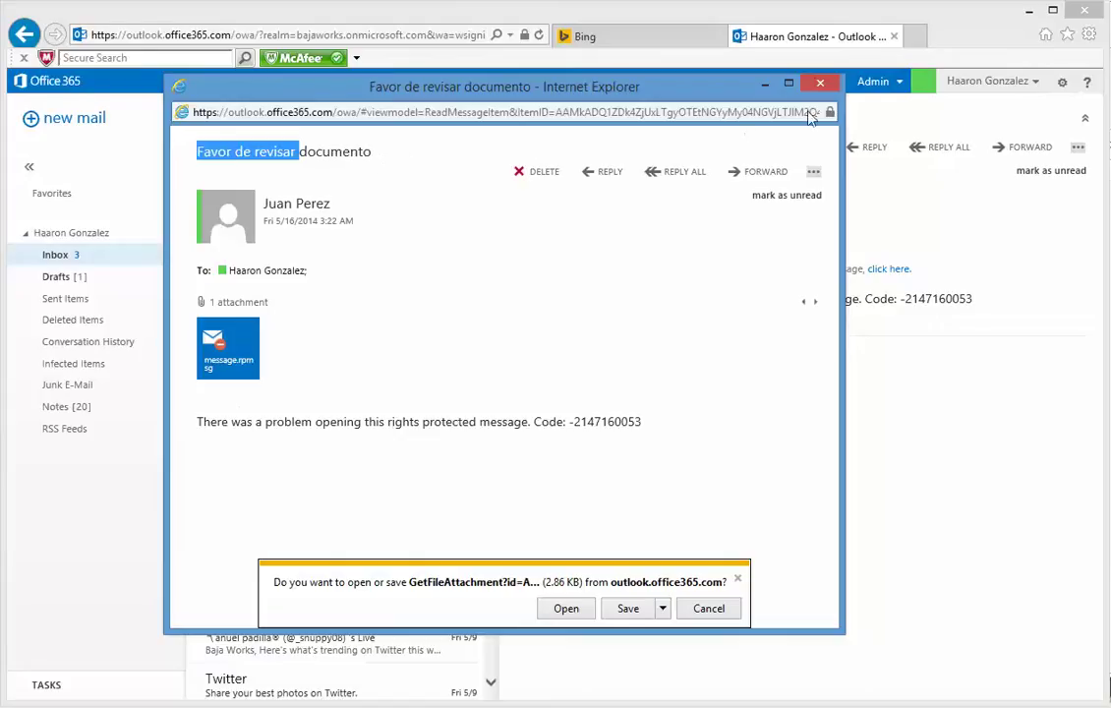
{"action": "left_click", "coordinate": [820, 83]}
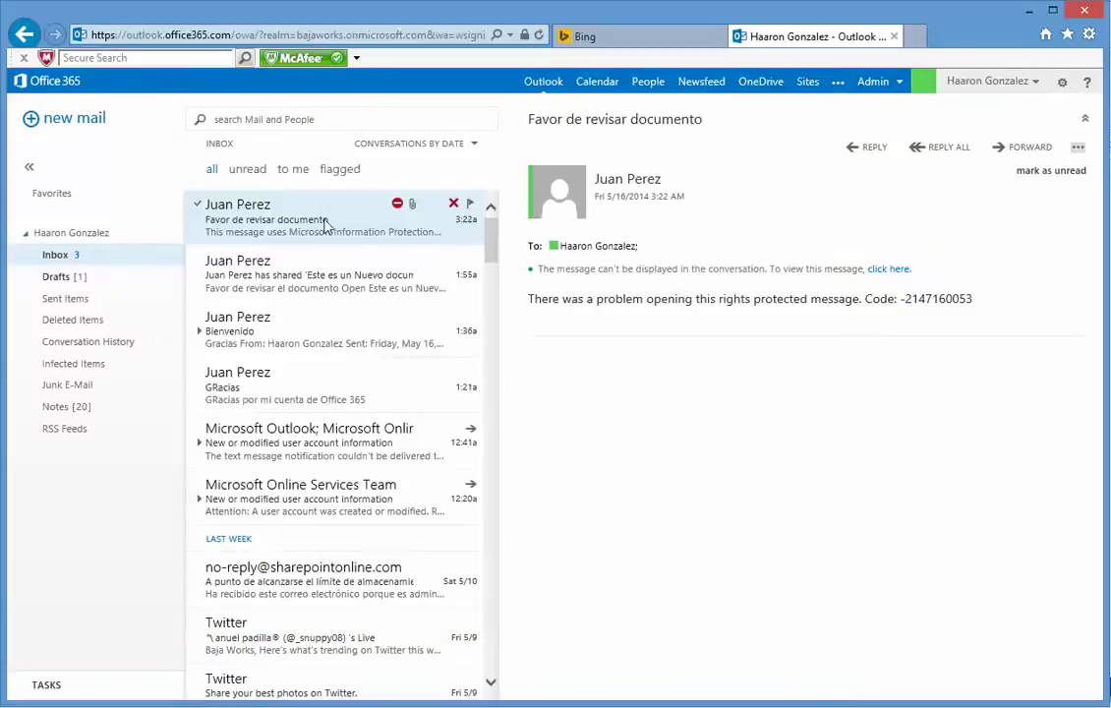
Step: Start forwarding the protected message and place the cursor in its body
{"action": "left_click", "coordinate": [1027, 151]}
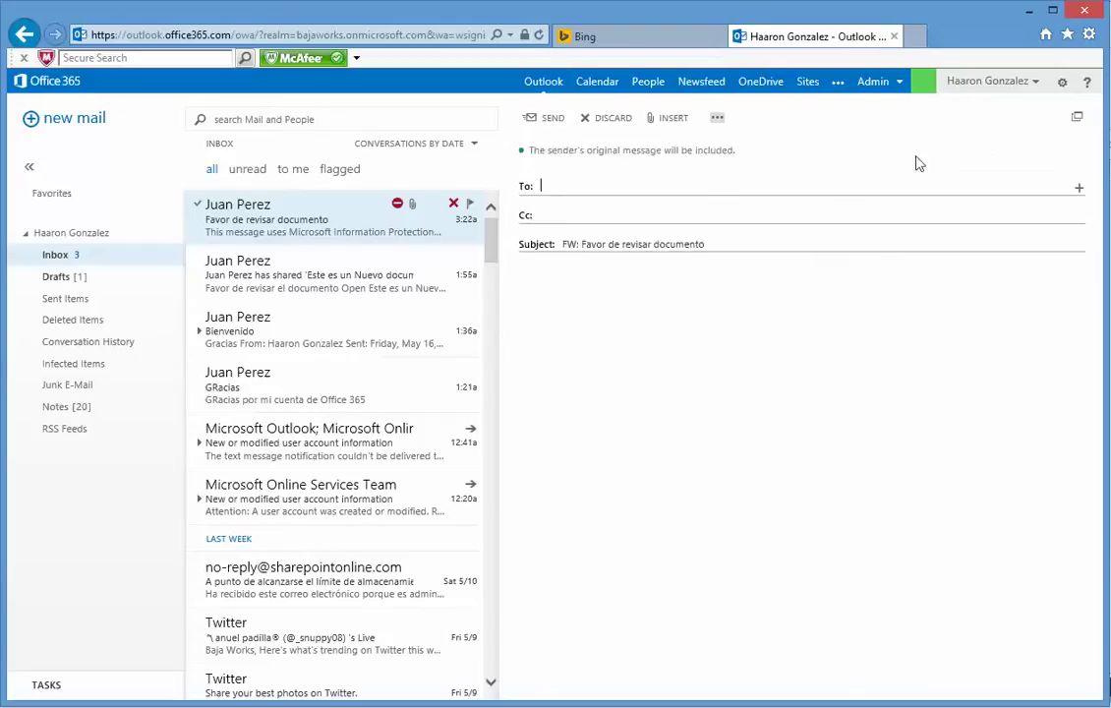
{"action": "left_click", "coordinate": [650, 321]}
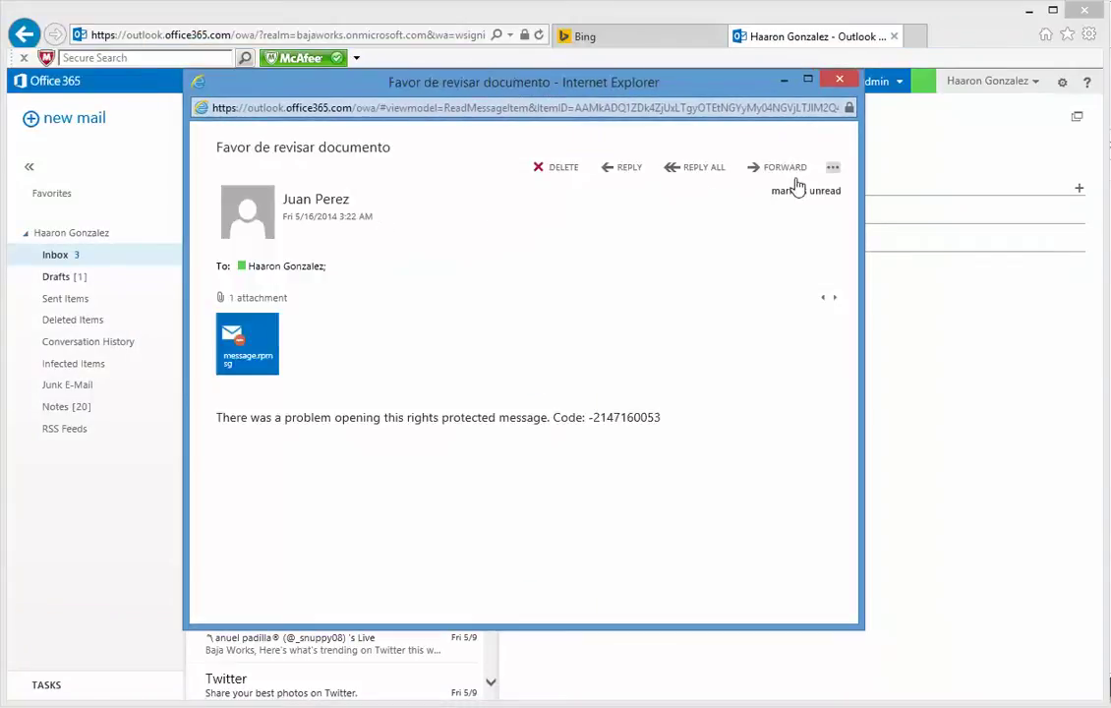
{"action": "mouse_move", "coordinate": [256, 339]}
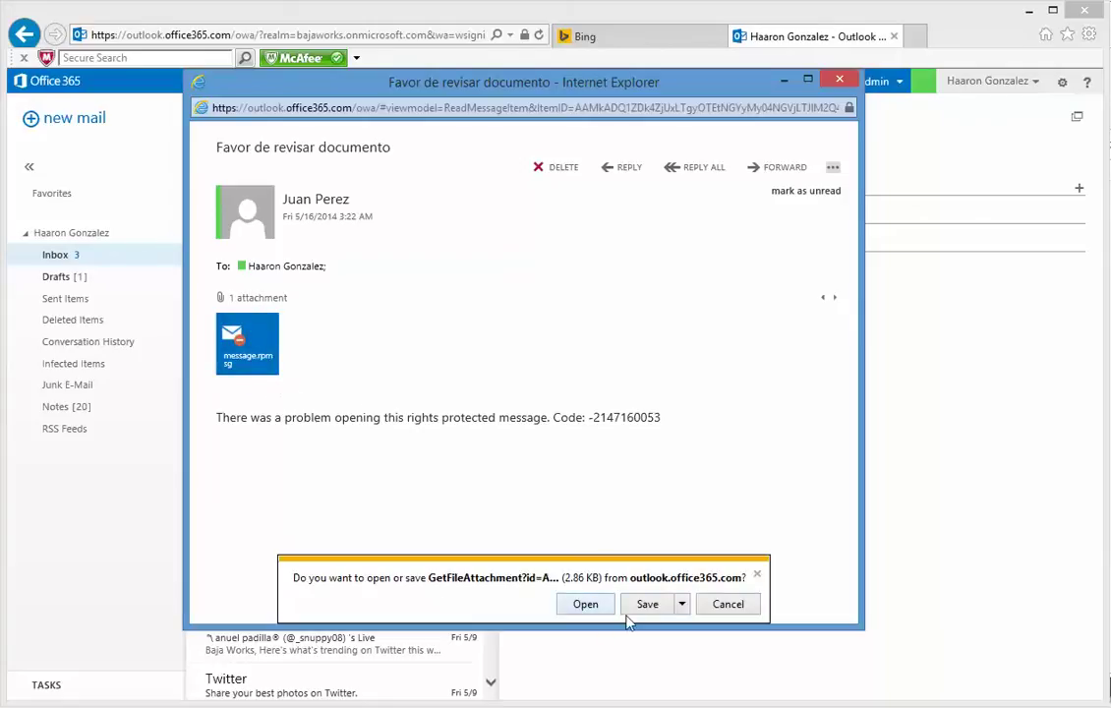
Step: Try opening the message.rpmsg attachment, explore the Save options, then cancel the download
{"action": "left_click", "coordinate": [682, 604]}
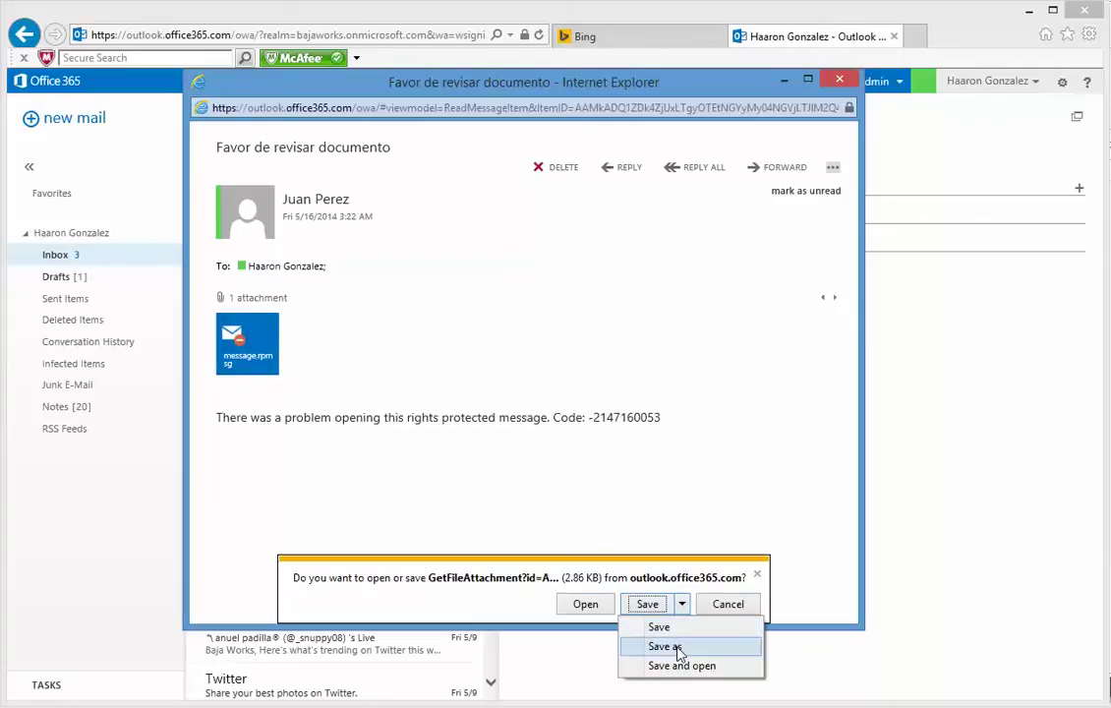
{"action": "left_click", "coordinate": [675, 646]}
{"action": "left_click", "coordinate": [587, 604]}
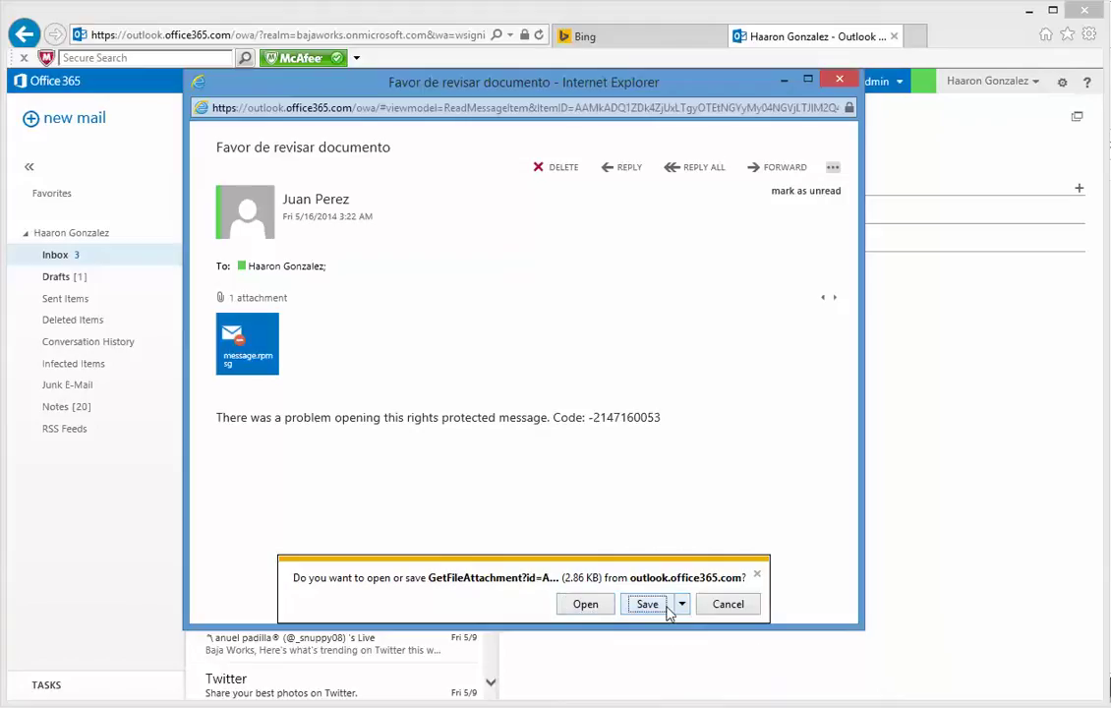
{"action": "left_click", "coordinate": [236, 343]}
{"action": "left_click", "coordinate": [729, 604]}
Step: Close the message window and move Reporte Financiero from the desktop into the OneDrive folder
{"action": "left_click", "coordinate": [839, 79]}
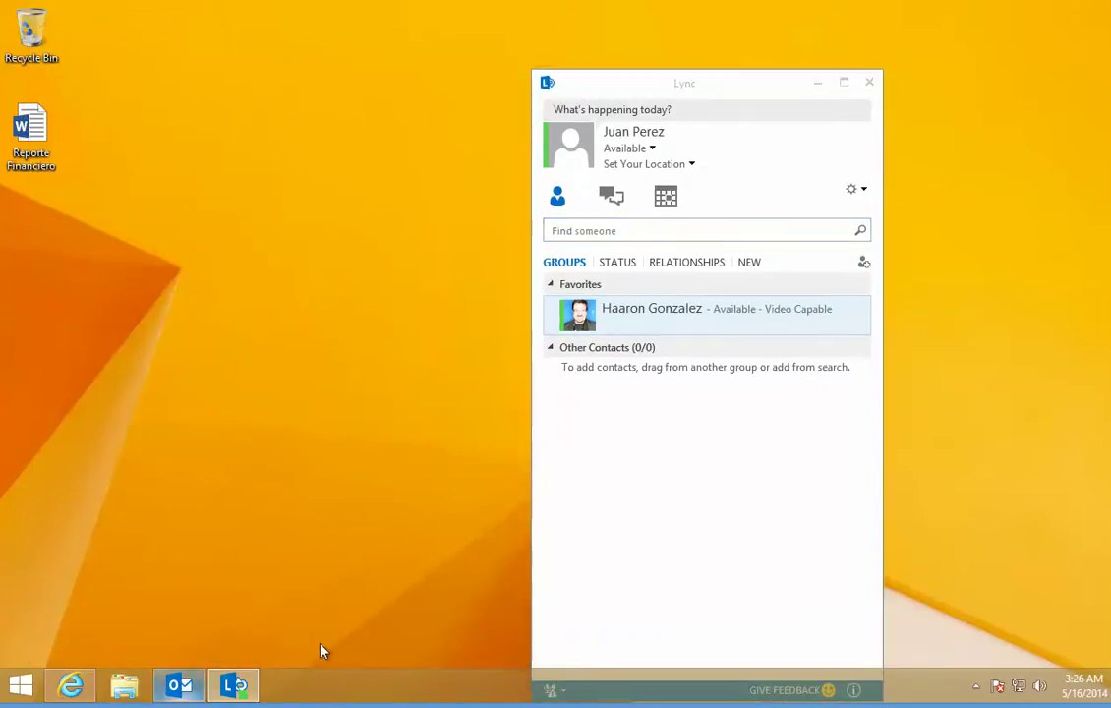
{"action": "key", "text": "super+e"}
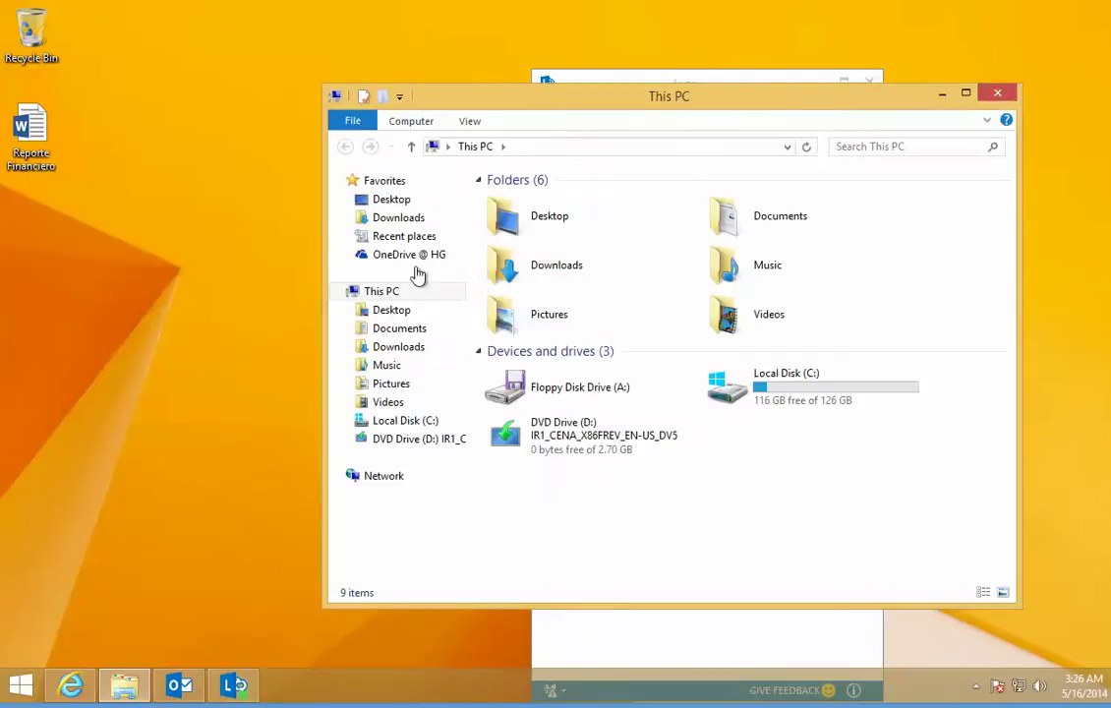
{"action": "left_click", "coordinate": [408, 258]}
{"action": "left_click_drag", "start_coordinate": [32, 138], "coordinate": [672, 472]}
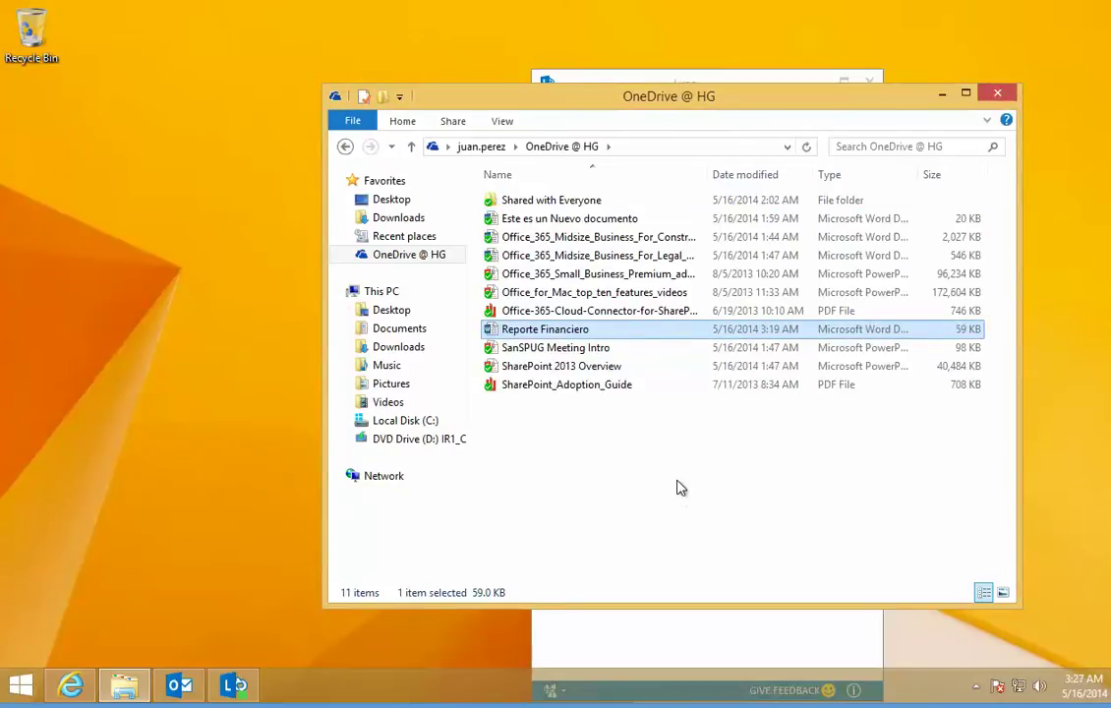
{"action": "left_click", "coordinate": [71, 685]}
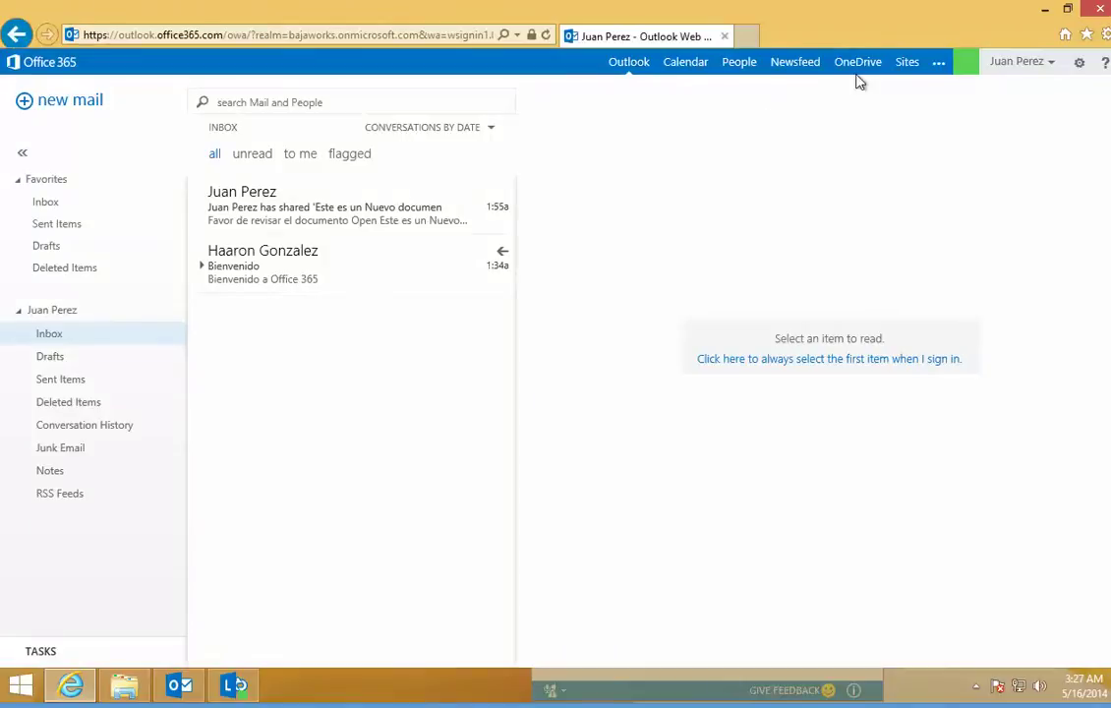
Step: Open Reporte Financiero from the OneDrive for Business Documents library in Word Online
{"action": "left_click", "coordinate": [126, 685]}
{"action": "left_click", "coordinate": [126, 686]}
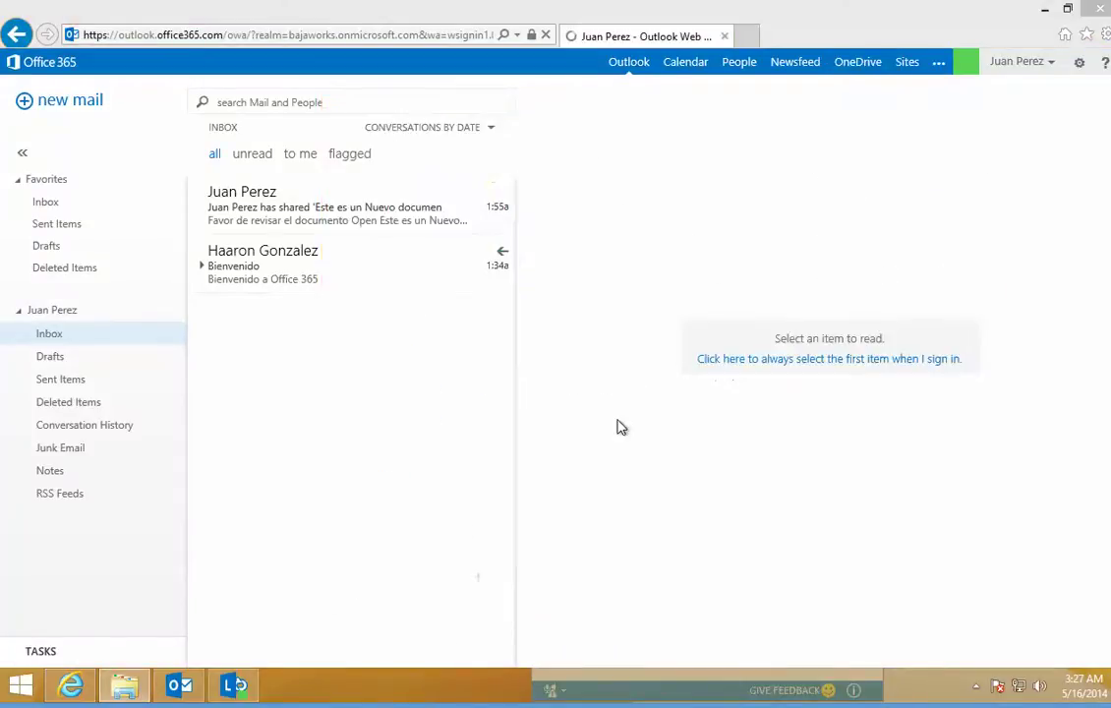
{"action": "left_click", "coordinate": [126, 686]}
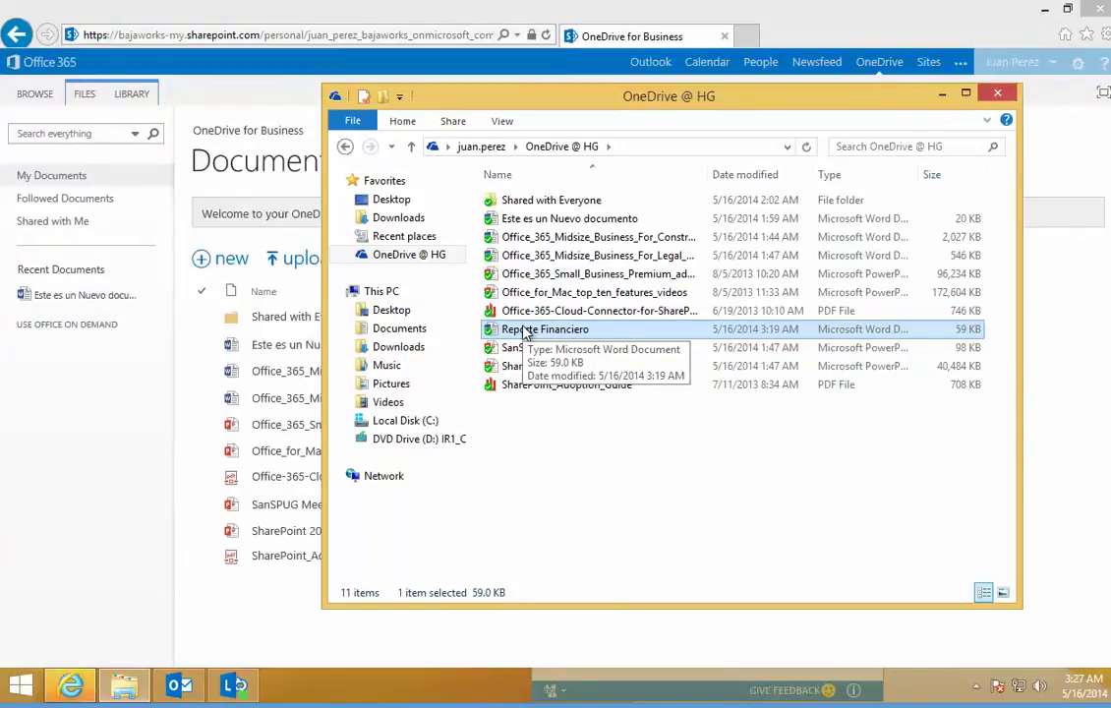
{"action": "left_click", "coordinate": [141, 589]}
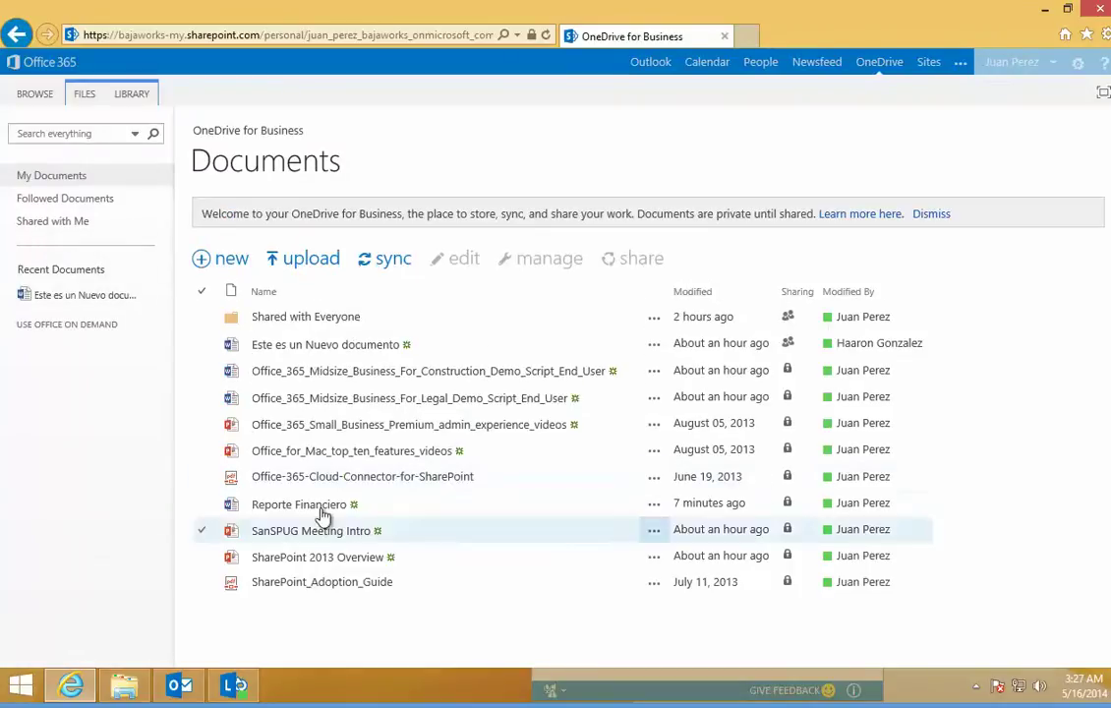
{"action": "left_click", "coordinate": [320, 508]}
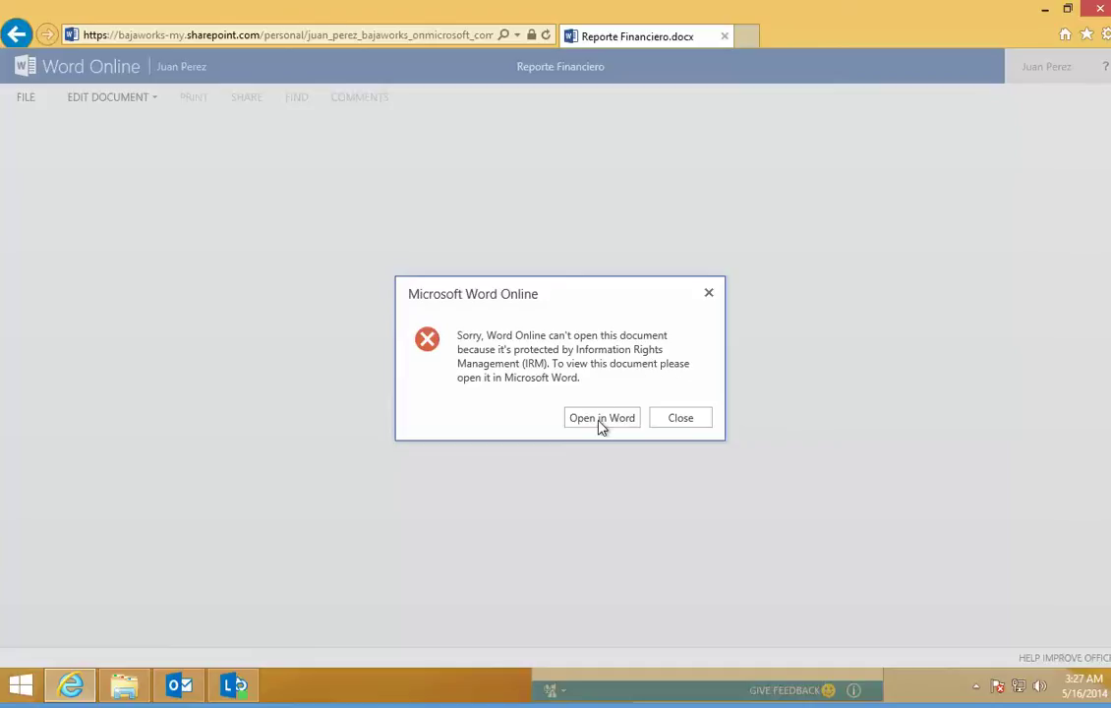
Step: Choose Open in Word from the Word Online IRM notice for Reporte Financiero
{"action": "left_click", "coordinate": [601, 420]}
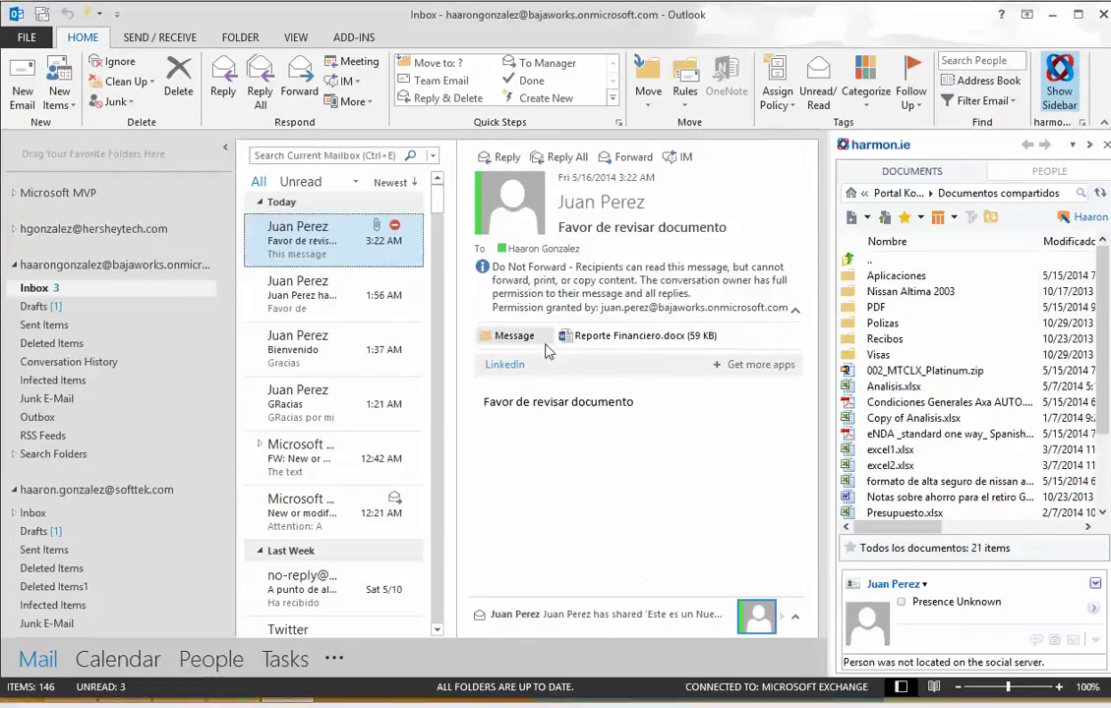
Step: Open the Reporte Financiero.docx attachment from the Do Not Forward message in Word
{"action": "right_click", "coordinate": [629, 342]}
{"action": "left_click", "coordinate": [654, 374]}
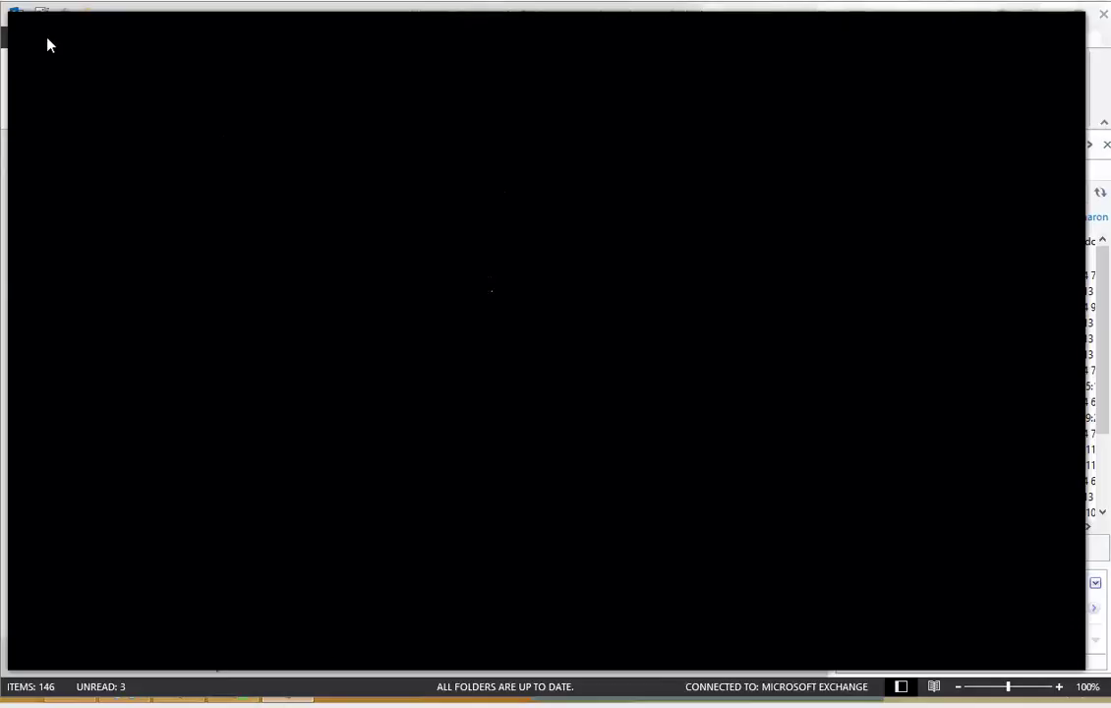
Step: Browse the Tools and View menus in Word's Read Mode
{"action": "left_click", "coordinate": [71, 23]}
{"action": "left_click", "coordinate": [142, 31]}
{"action": "left_click", "coordinate": [142, 30]}
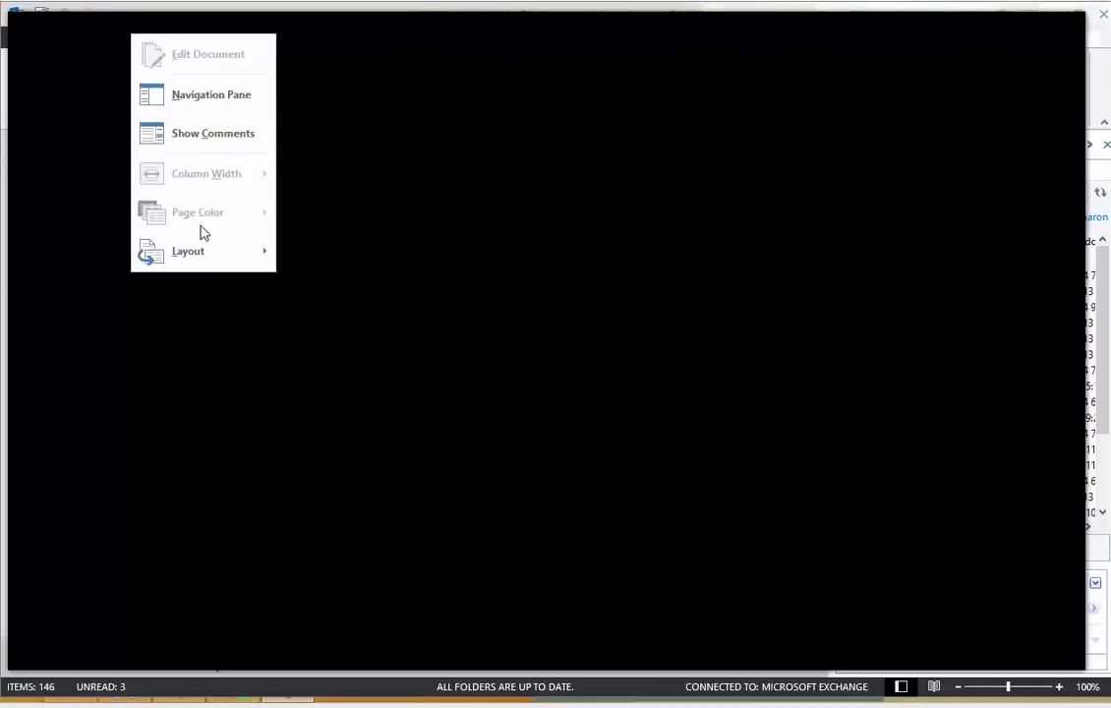
{"action": "left_click", "coordinate": [367, 482]}
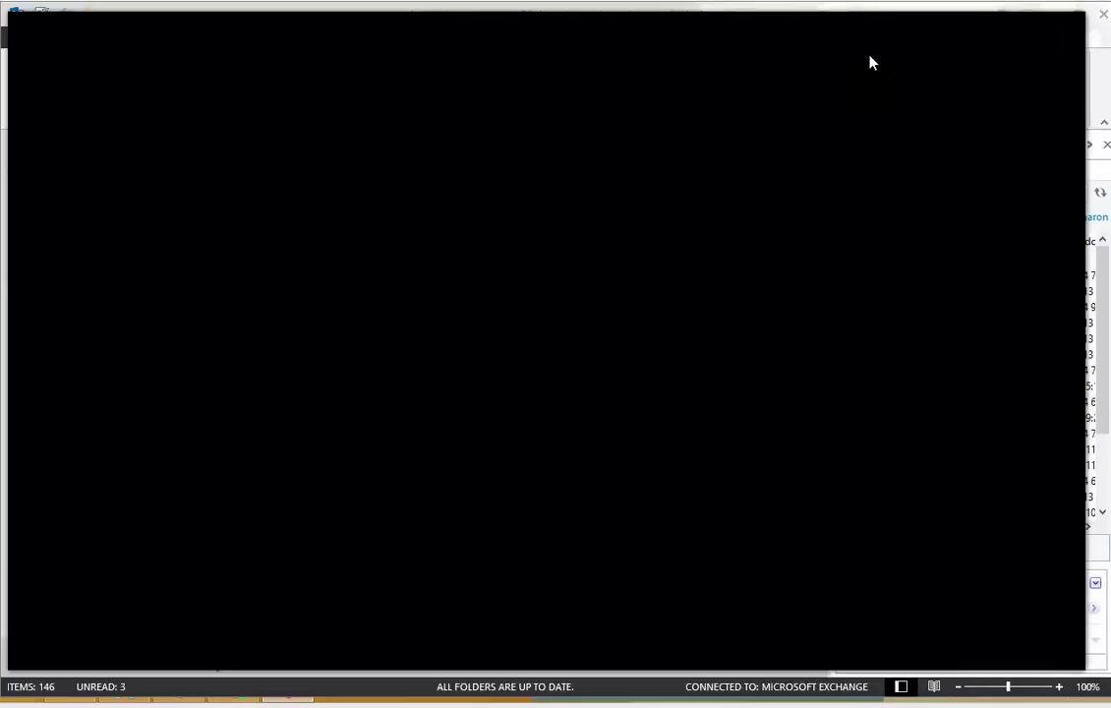
{"action": "left_click", "coordinate": [594, 55]}
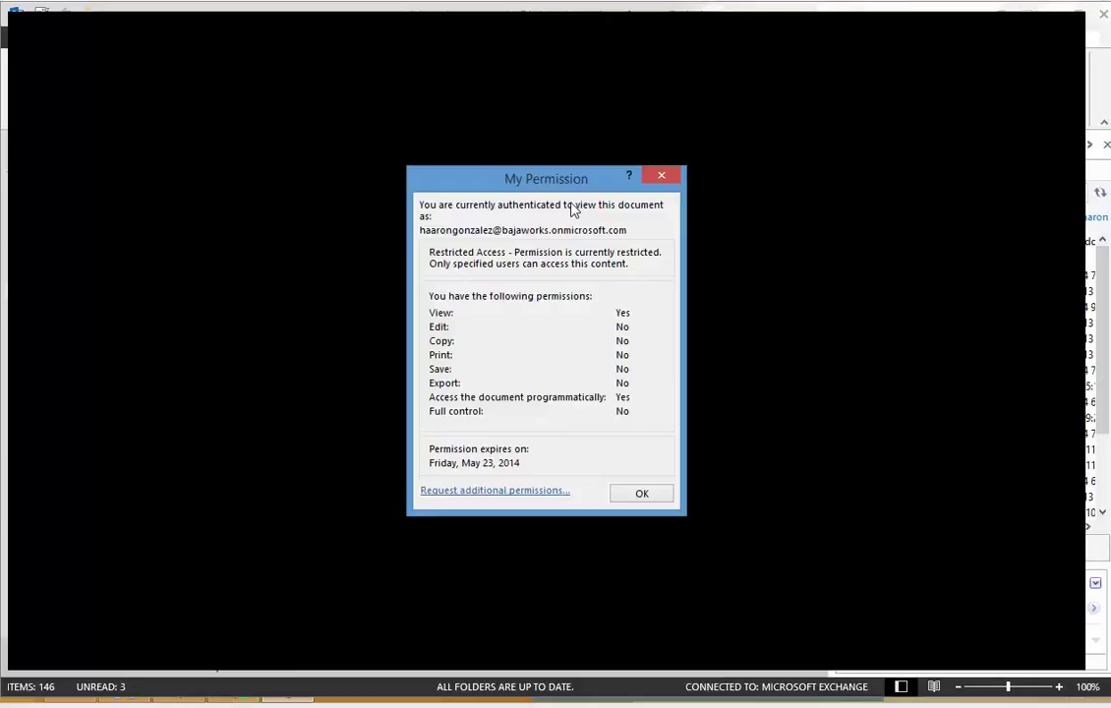
{"action": "left_click", "coordinate": [662, 176]}
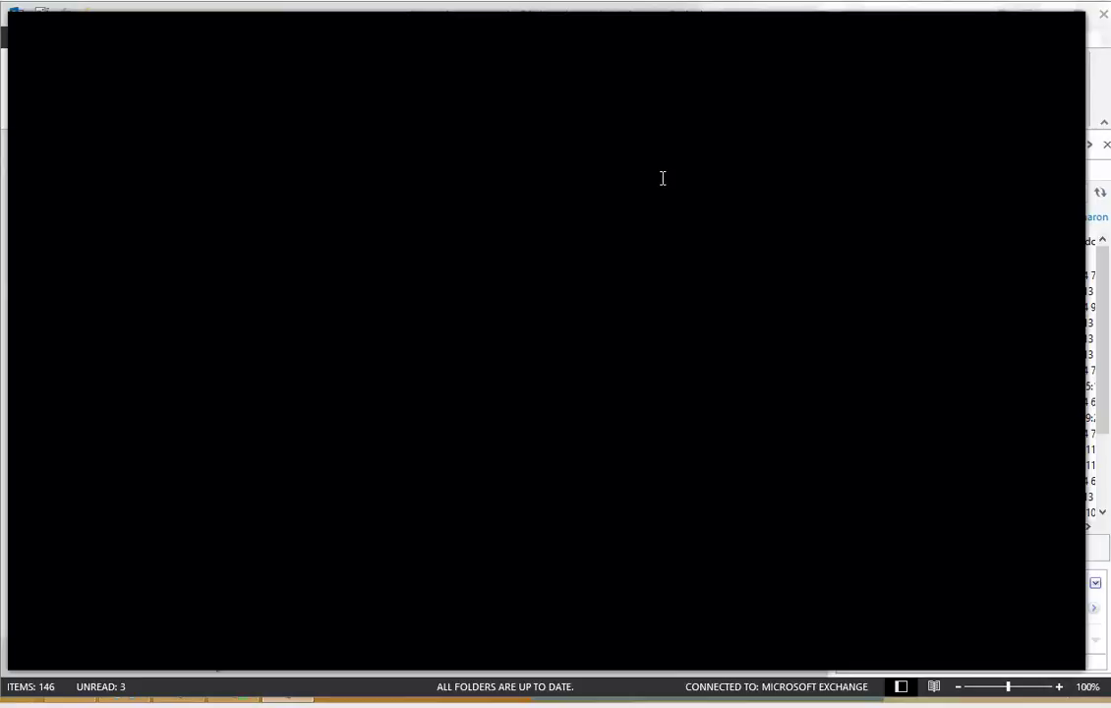
{"action": "left_click", "coordinate": [588, 57]}
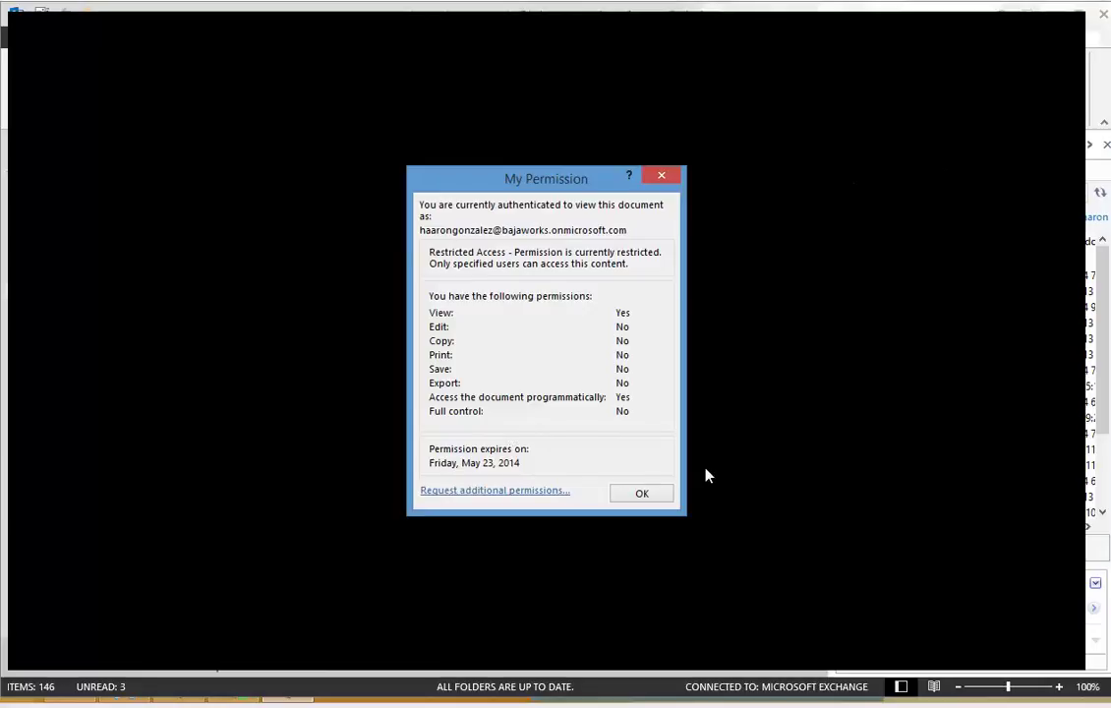
{"action": "left_click", "coordinate": [646, 494]}
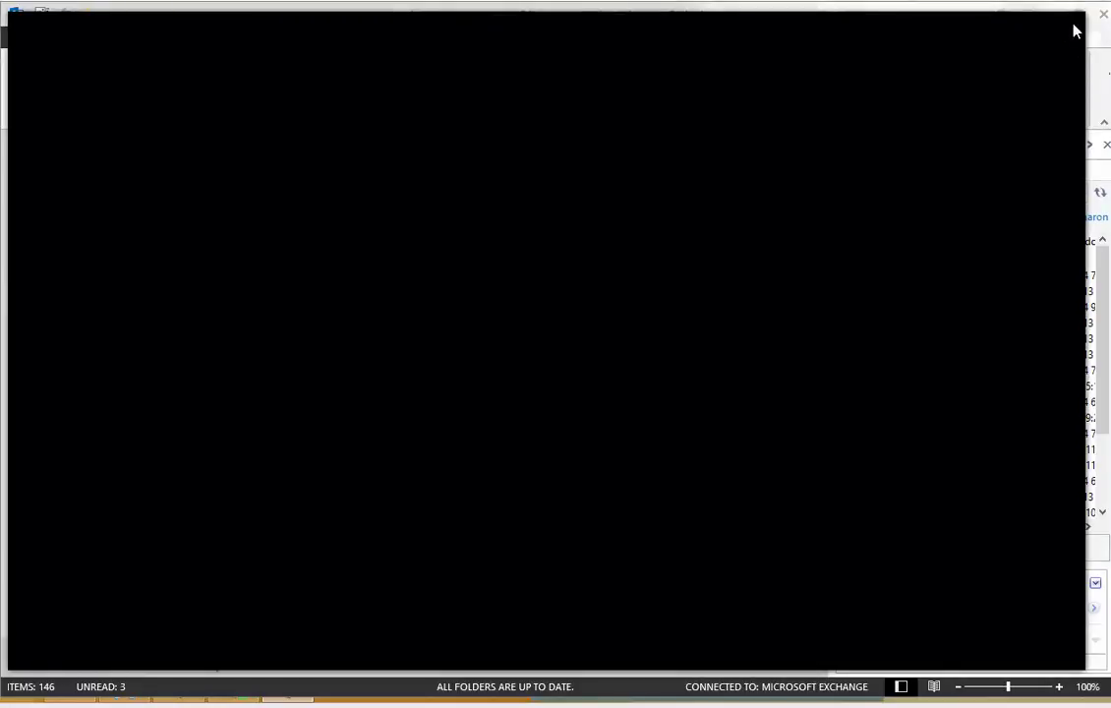
Step: Close the read-only report and go to the Office 365 admin center from Outlook Web App
{"action": "left_click", "coordinate": [1075, 22]}
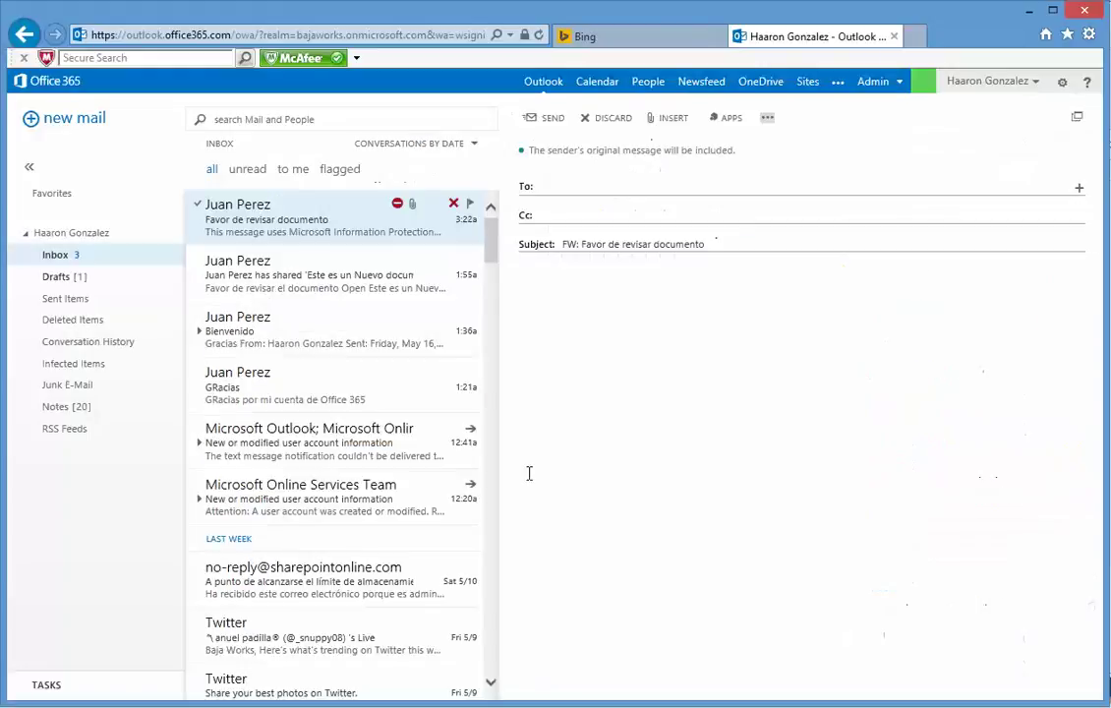
{"action": "left_click", "coordinate": [878, 87]}
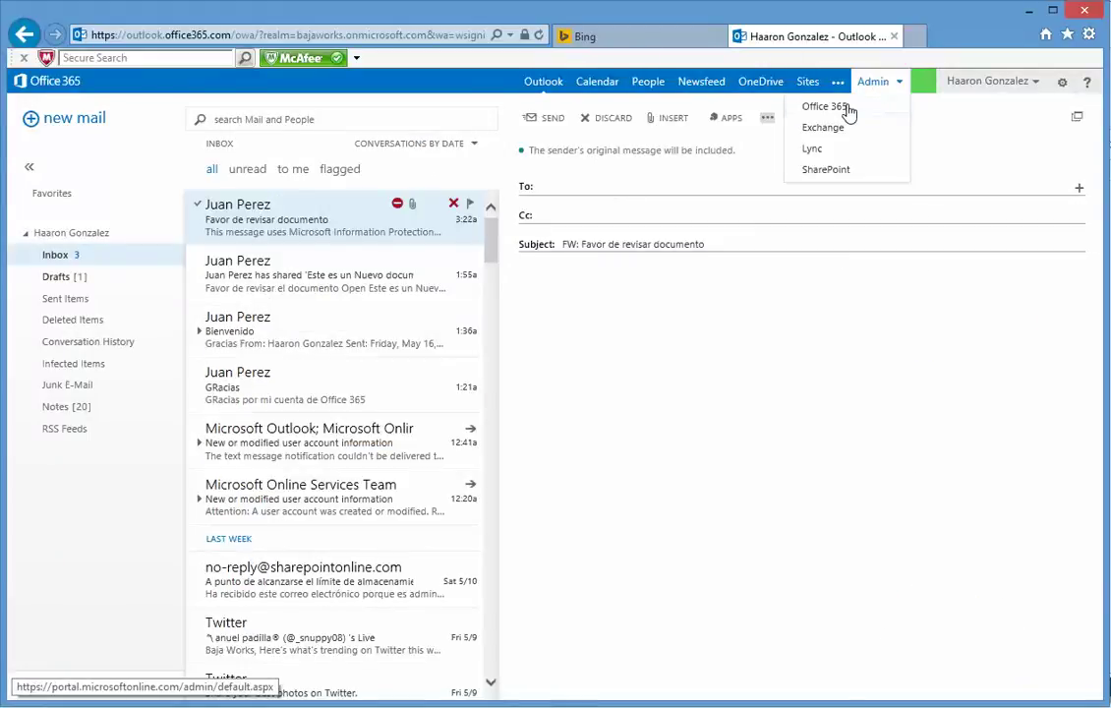
{"action": "left_click", "coordinate": [848, 114]}
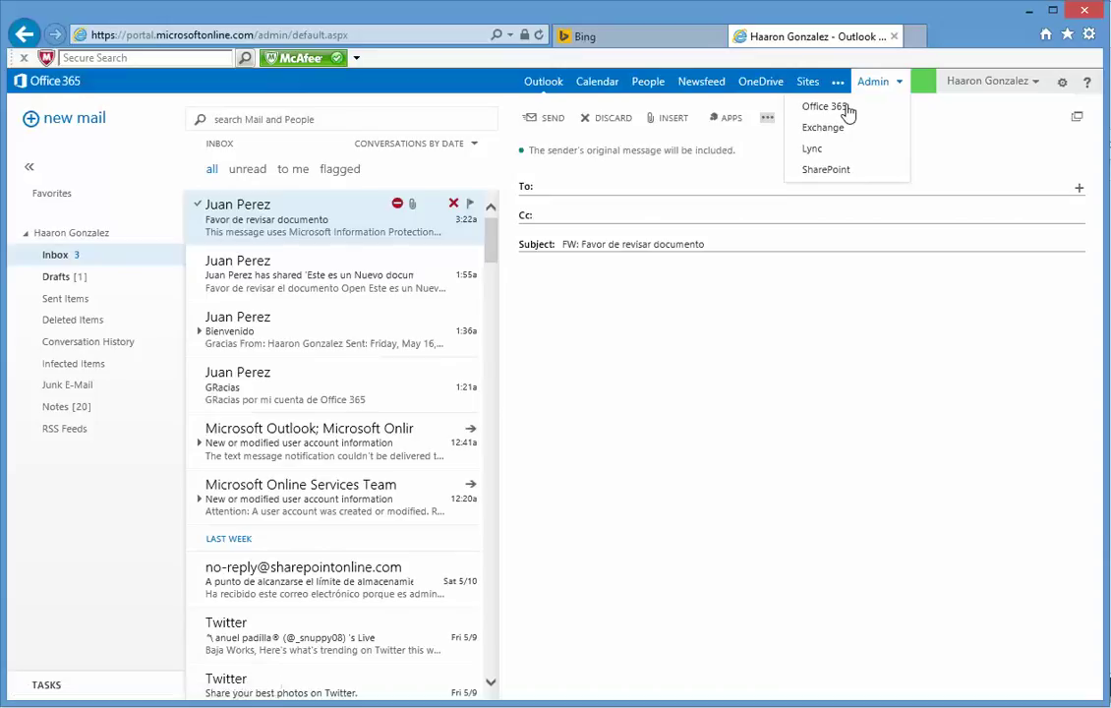